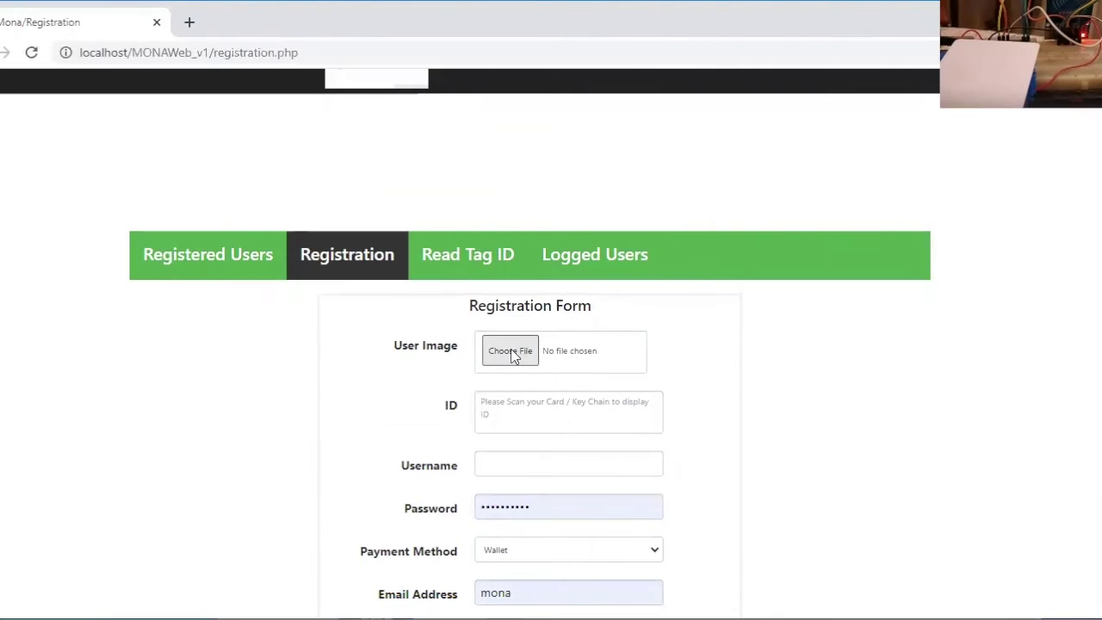
# Attach the downloaded JPG photo from the Downloads folder as the user image
pyautogui.click(511, 351)
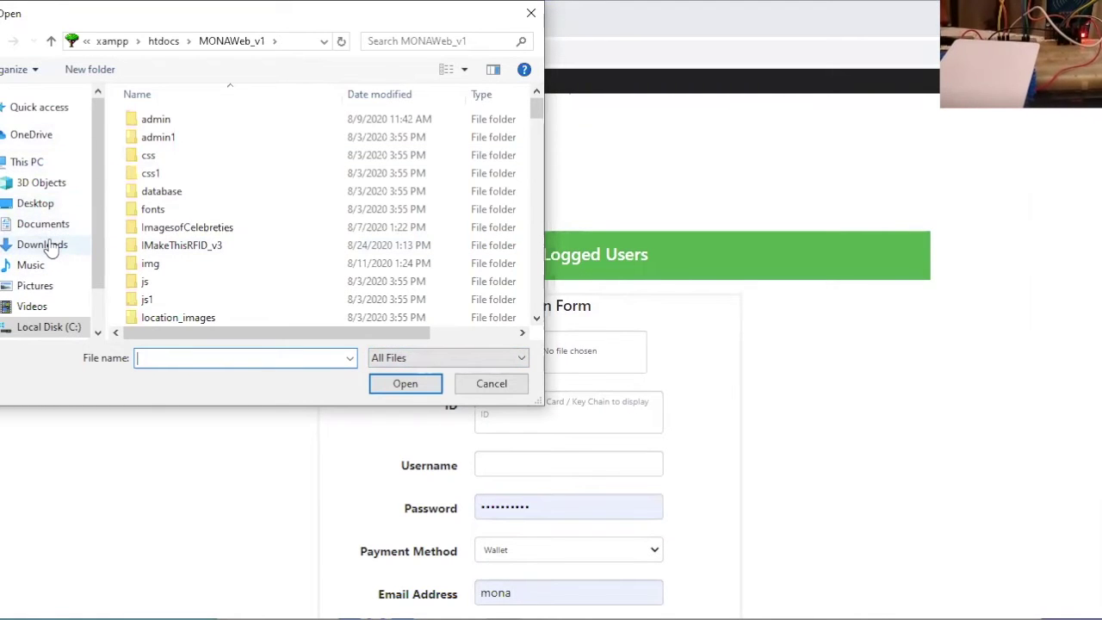
pyautogui.click(50, 247)
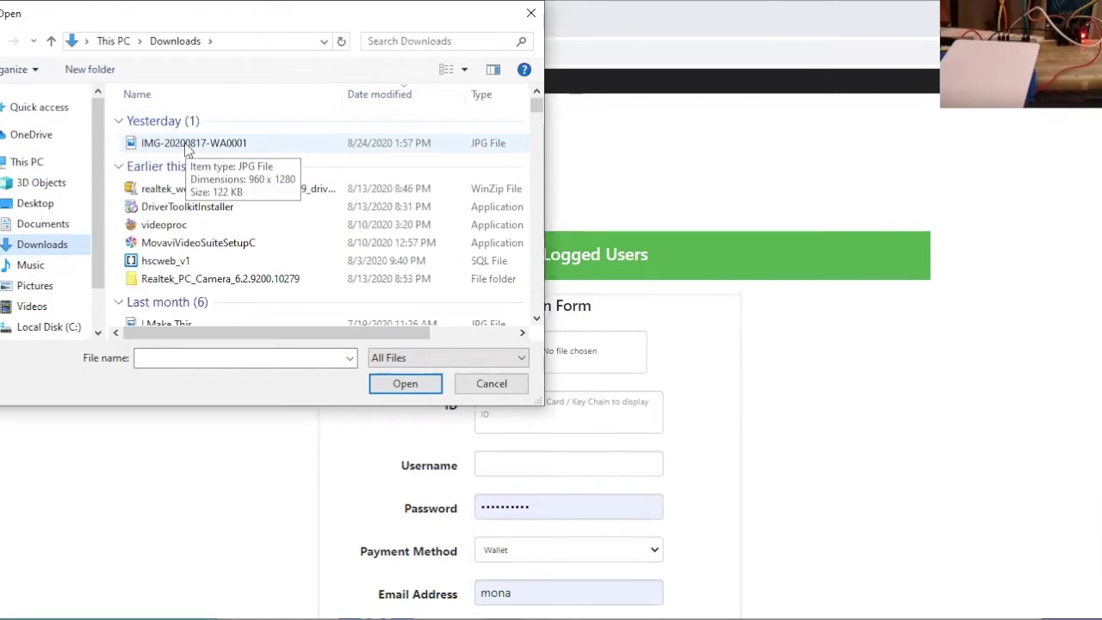
pyautogui.doubleClick(188, 146)
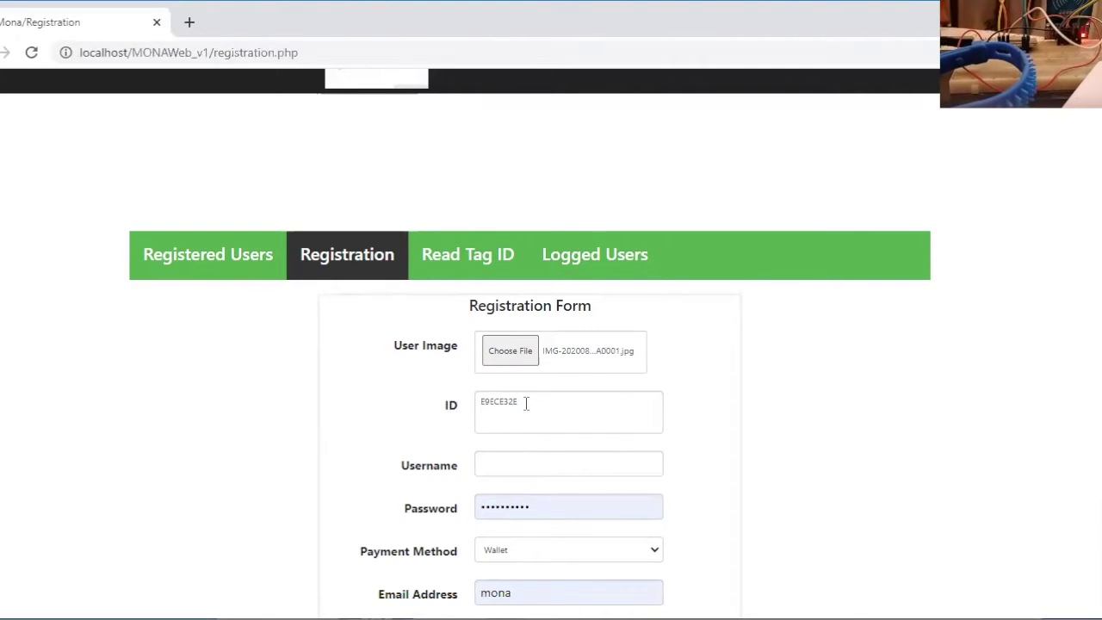
# Accept the suggested username, replace the password with a new one, and open payment methods
pyautogui.click(511, 459)
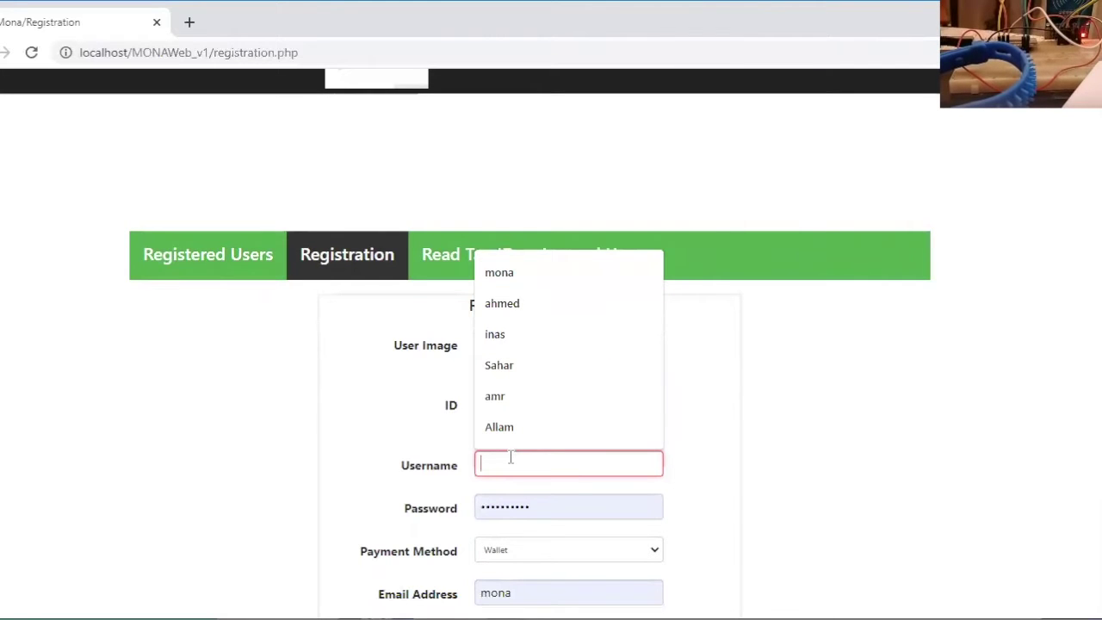
pyautogui.click(509, 396)
pyautogui.click(532, 508)
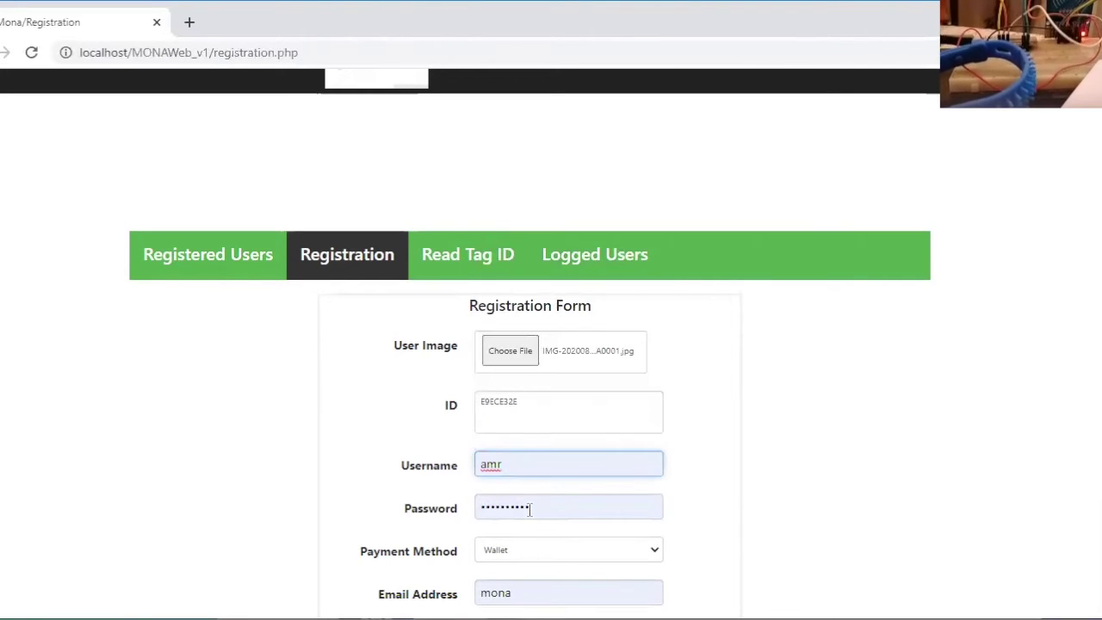
pyautogui.click(459, 514)
pyautogui.write('123456')
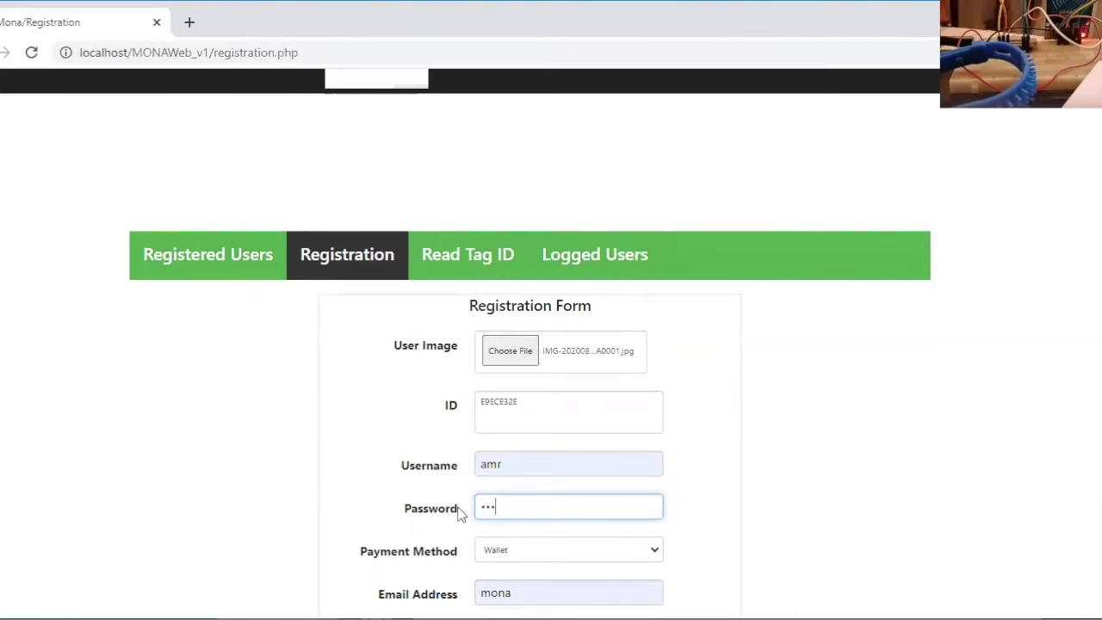
pyautogui.write('7')
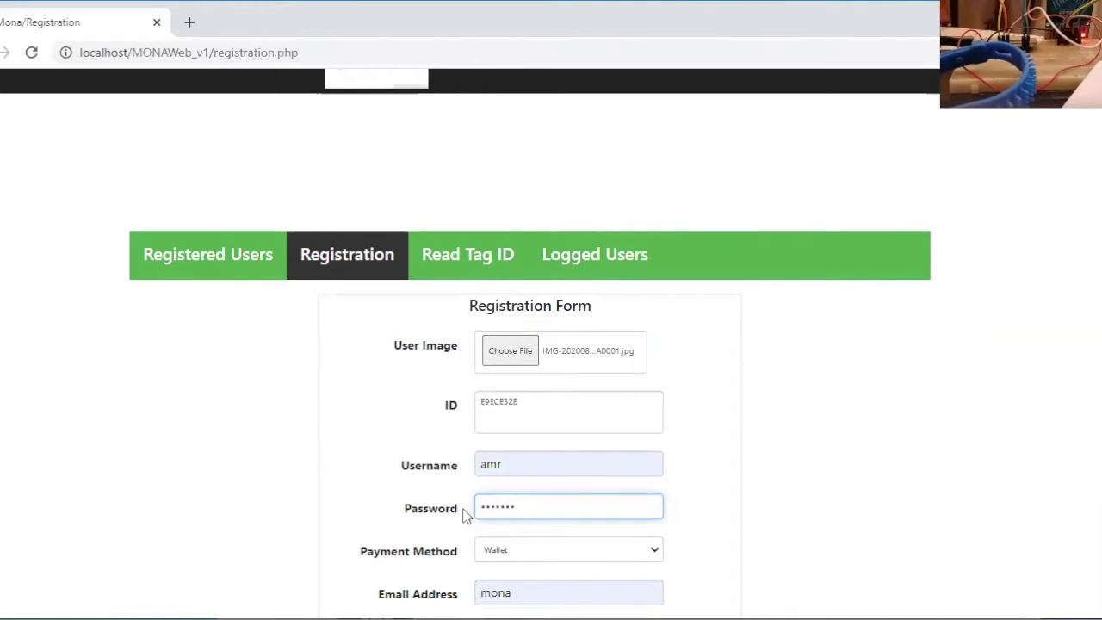
pyautogui.click(641, 558)
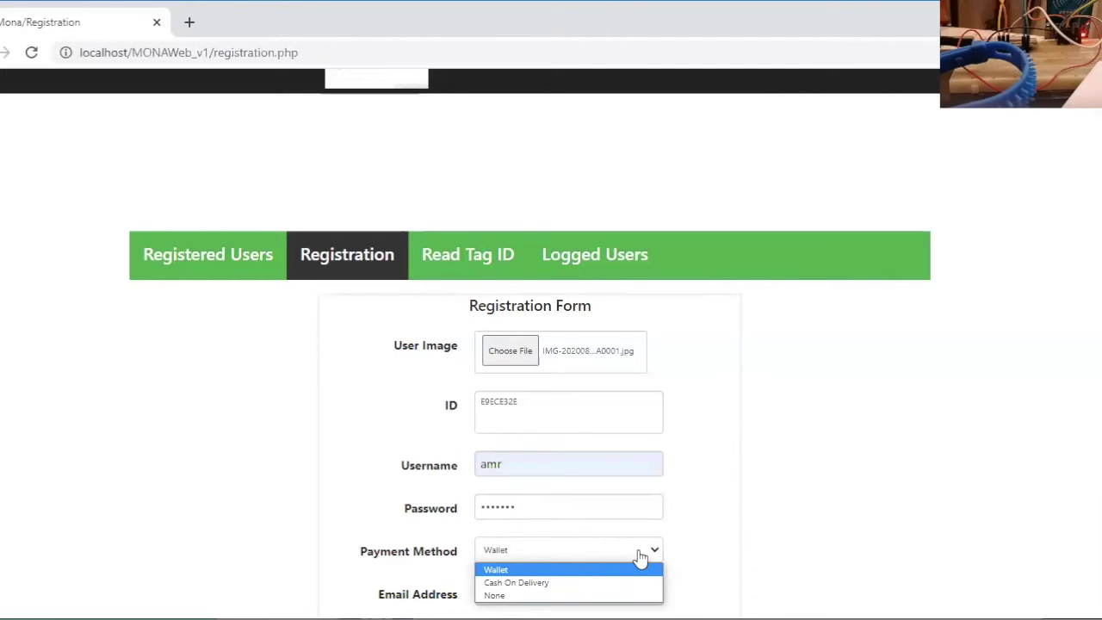
# Keep Wallet as the payment method and fill in the suggested e-mail address
pyautogui.click(704, 556)
pyautogui.click(524, 592)
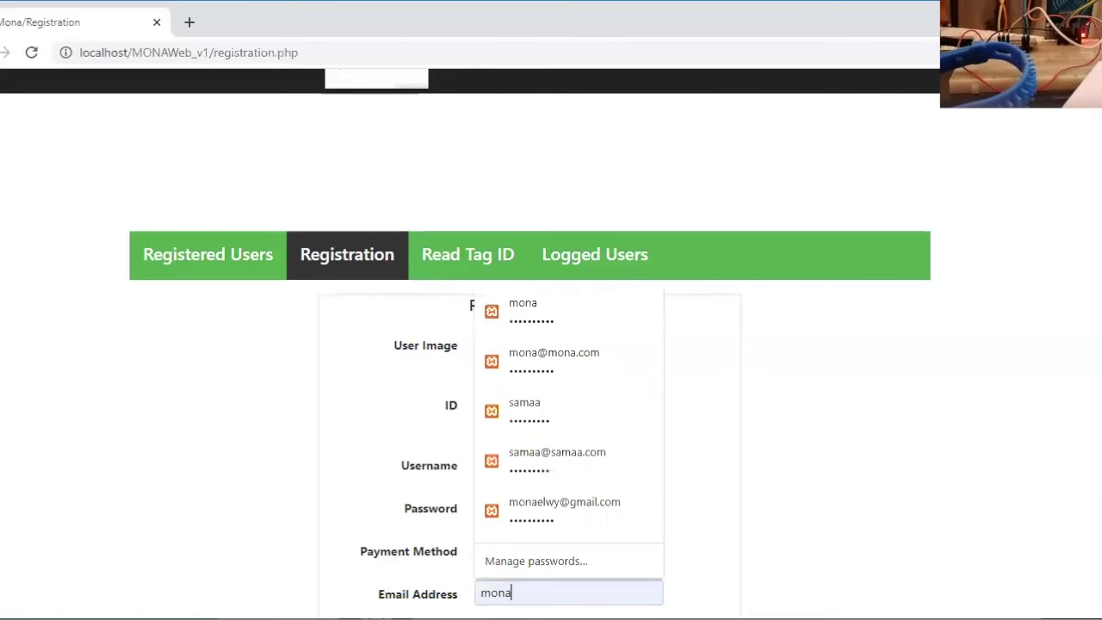
pyautogui.moveTo(525, 591); pyautogui.dragTo(474, 593)
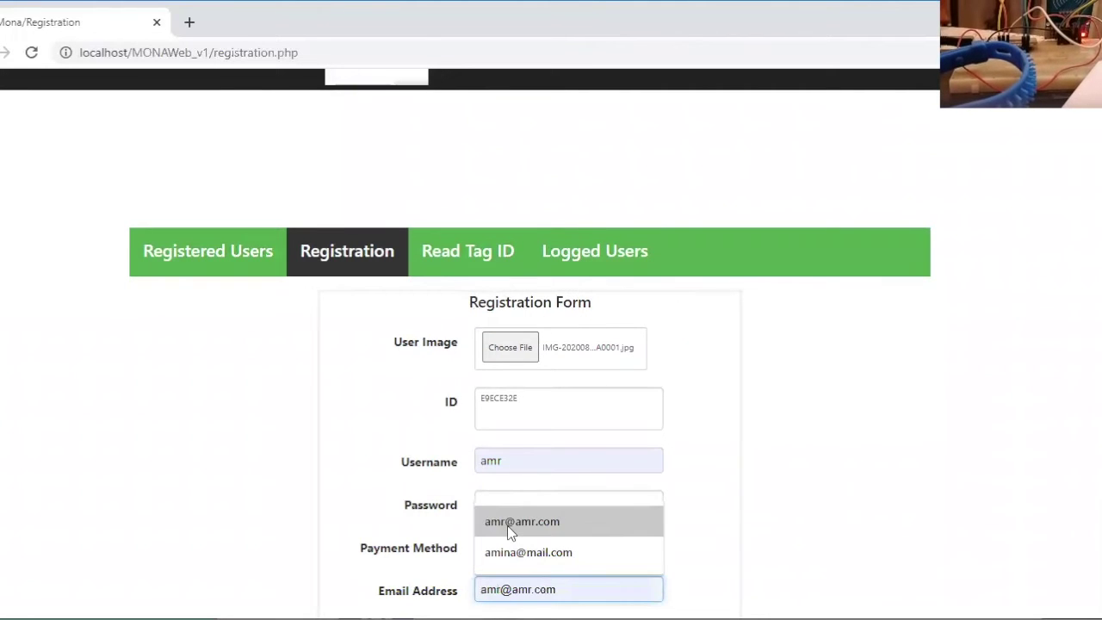
pyautogui.click(507, 527)
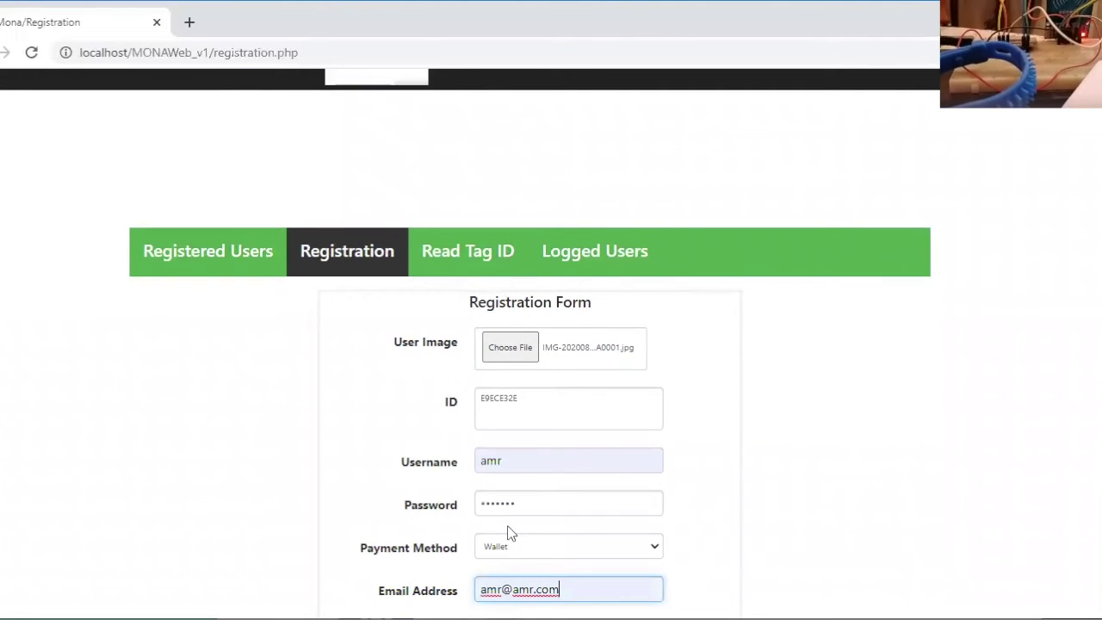
# Fill in the suggested mobile number and save the registration
pyautogui.scroll(-2, 712, 484)
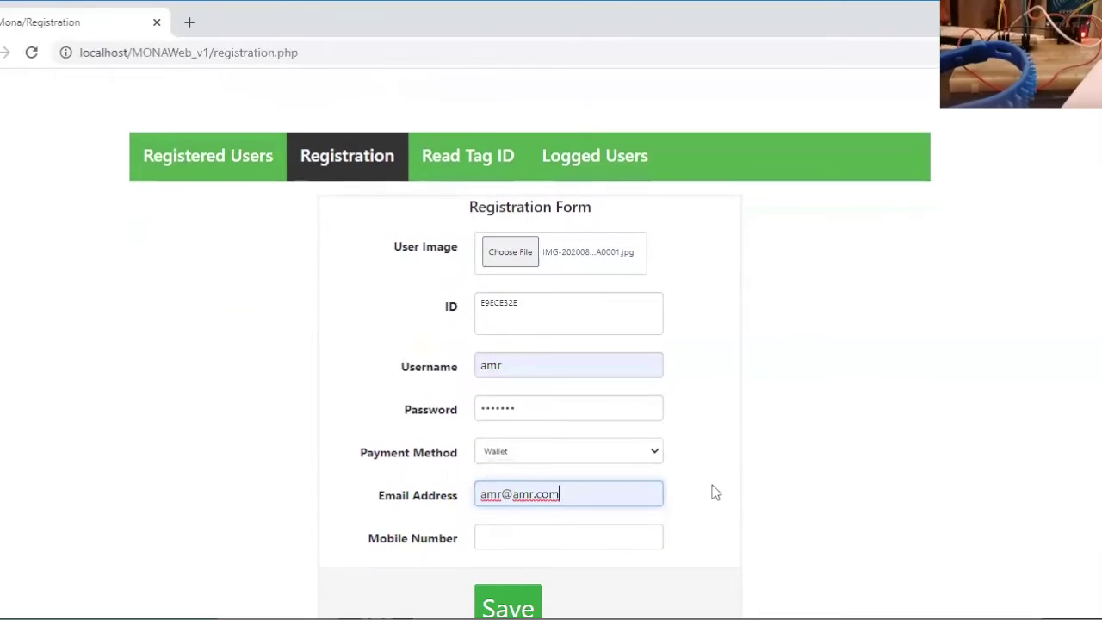
pyautogui.click(519, 519)
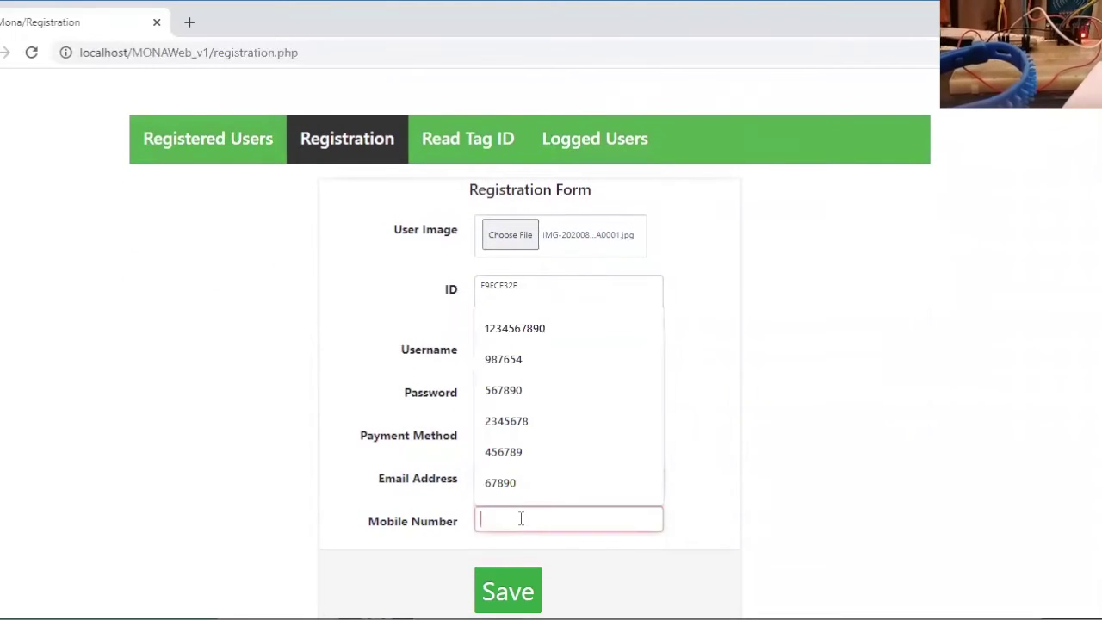
pyautogui.click(501, 483)
pyautogui.click(506, 592)
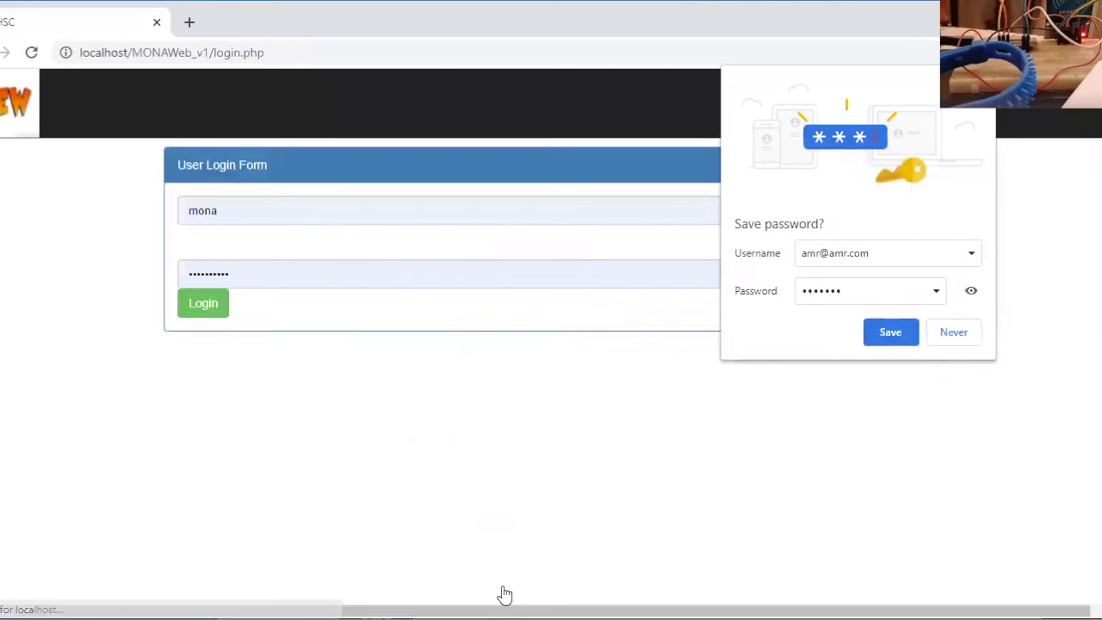
# Replace the prefilled login credentials with the new account's username and password and log in
pyautogui.click(226, 213)
pyautogui.moveTo(226, 213); pyautogui.dragTo(173, 224)
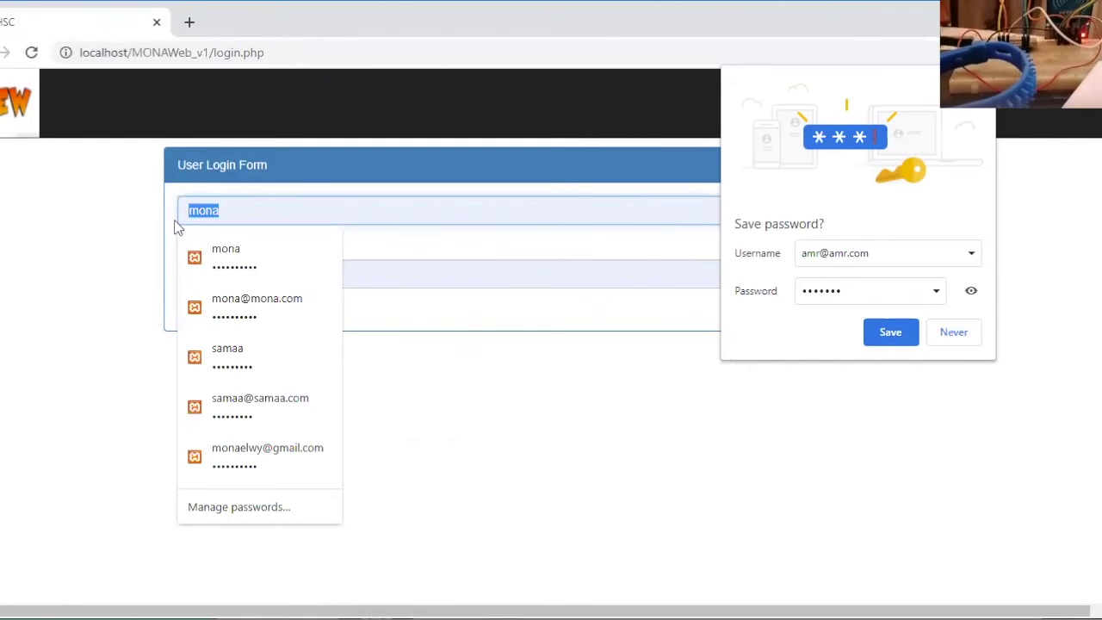
pyautogui.write('amr')
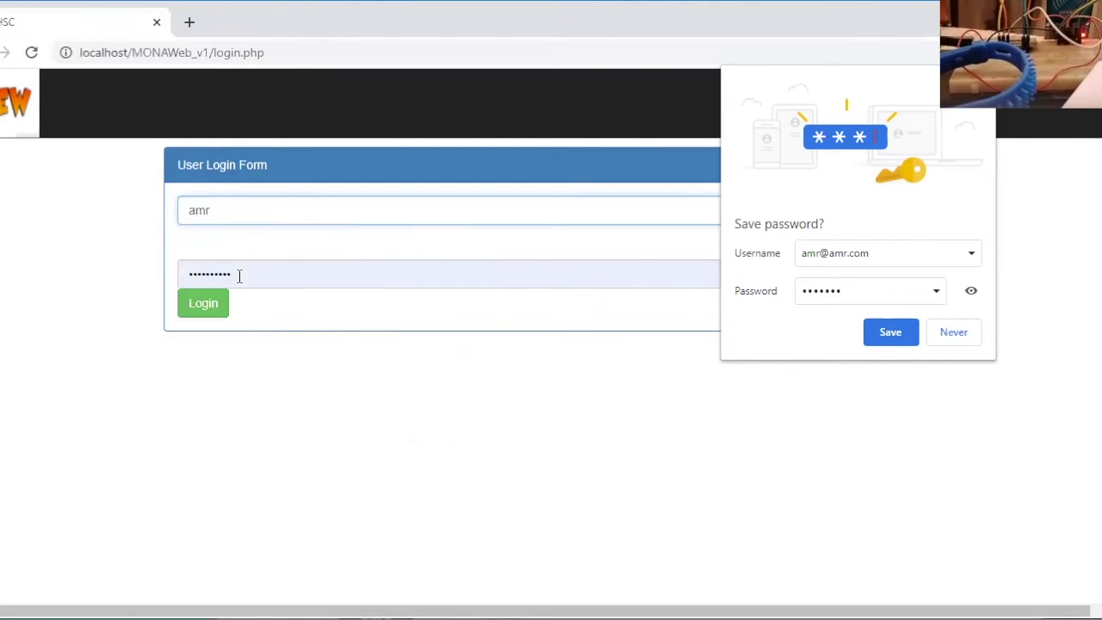
pyautogui.moveTo(239, 275); pyautogui.dragTo(155, 264)
pyautogui.write('1234')
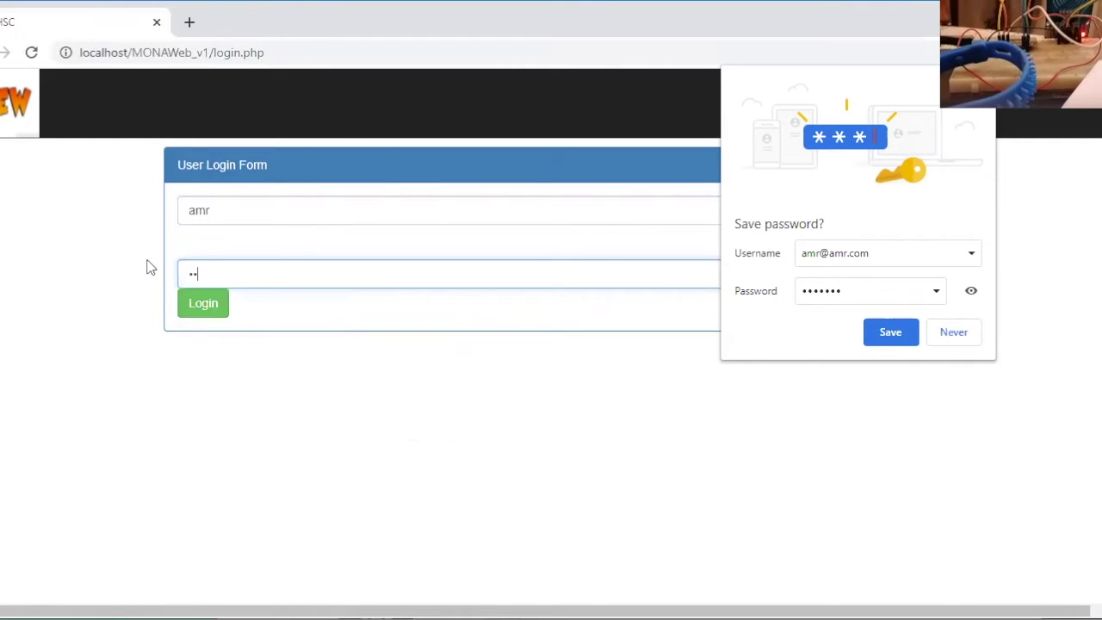
pyautogui.write('567')
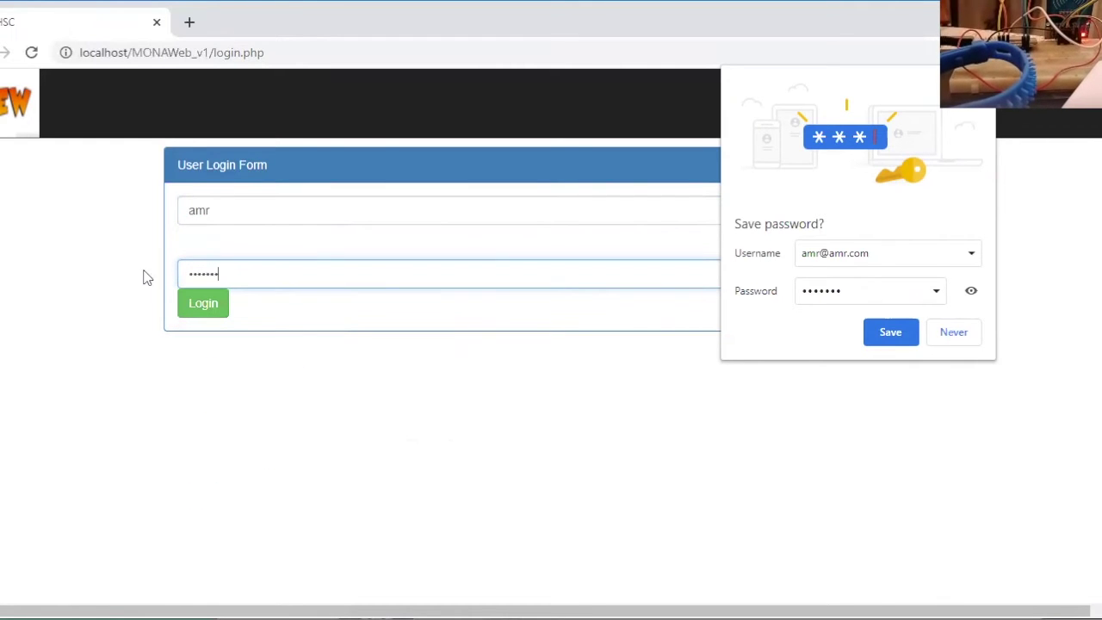
pyautogui.click(198, 310)
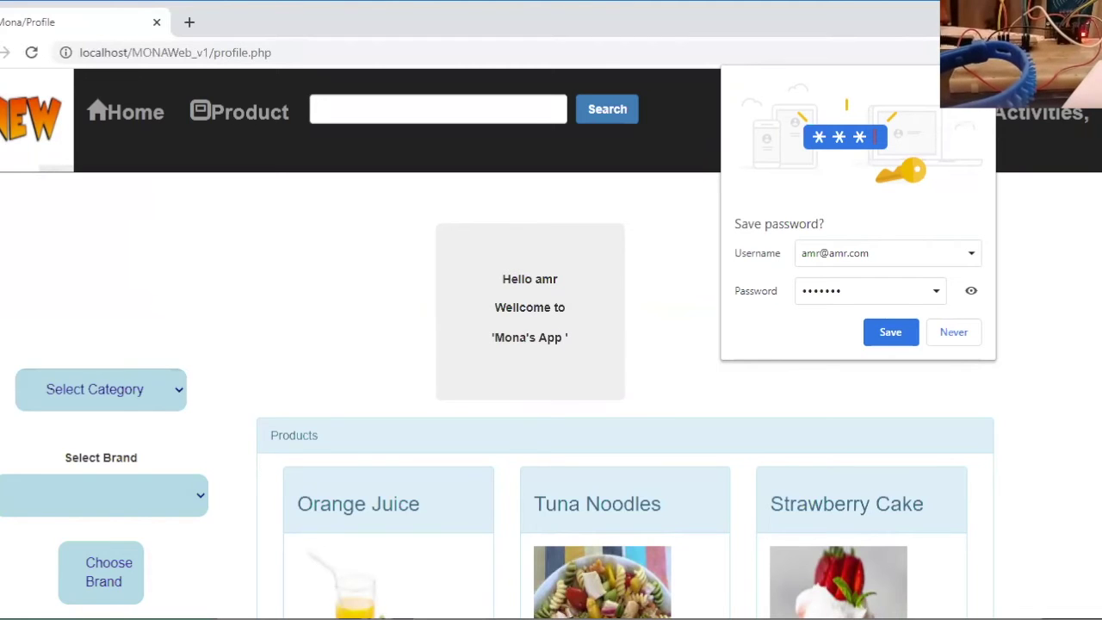
# Dismiss the save-password prompt, then filter products by Food category and Akla Te3ma brand
pyautogui.click(713, 450)
pyautogui.scroll(-10, 713, 449)
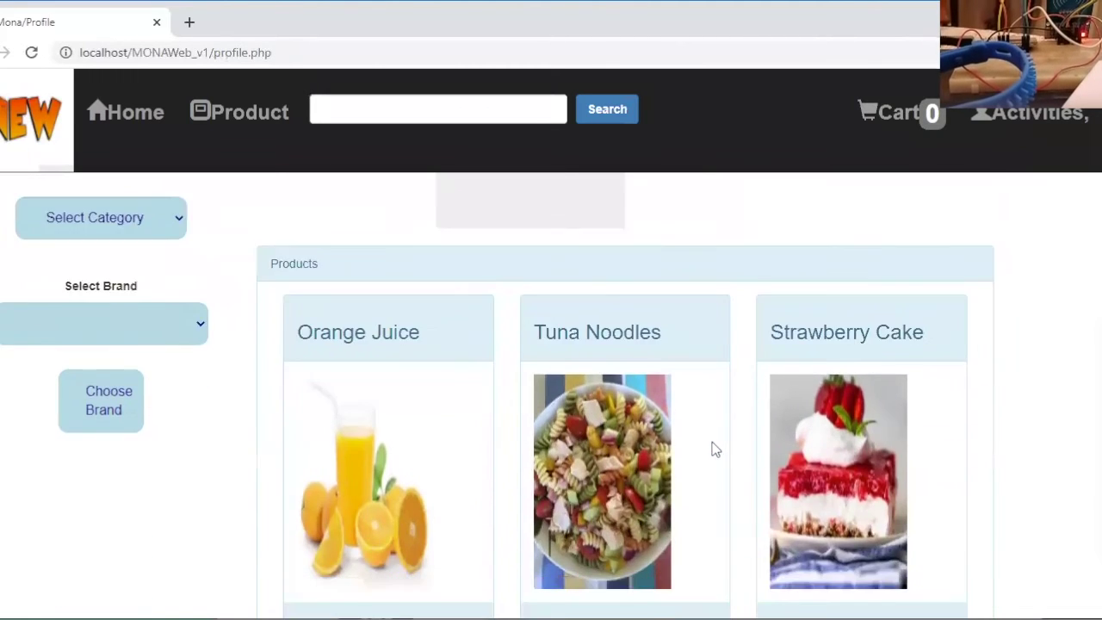
pyautogui.scroll(-5, 714, 446)
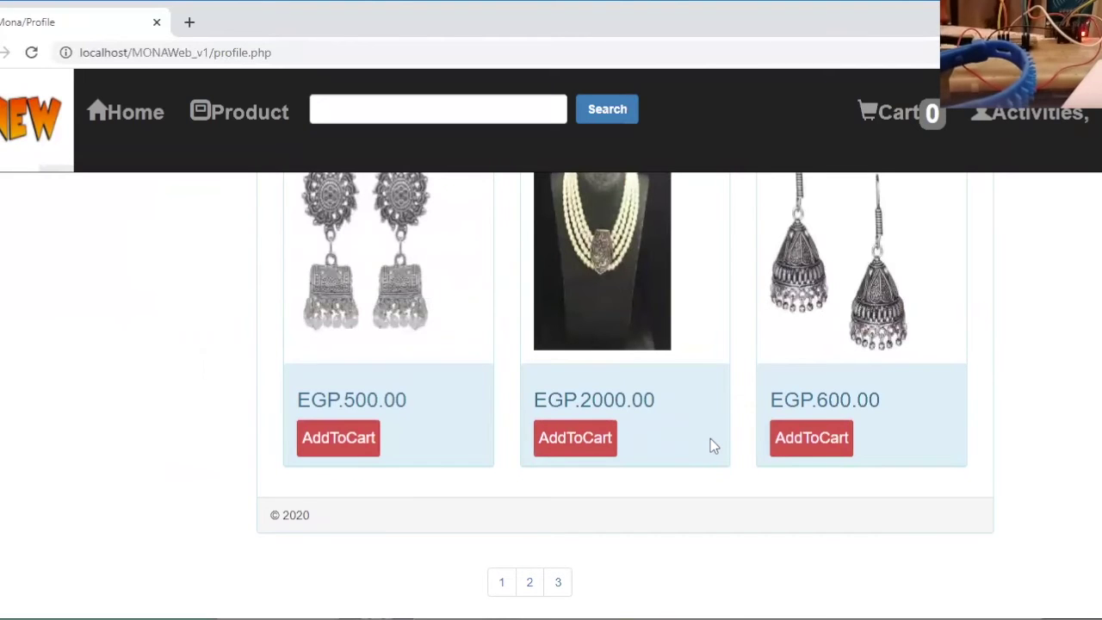
pyautogui.scroll(15, 710, 439)
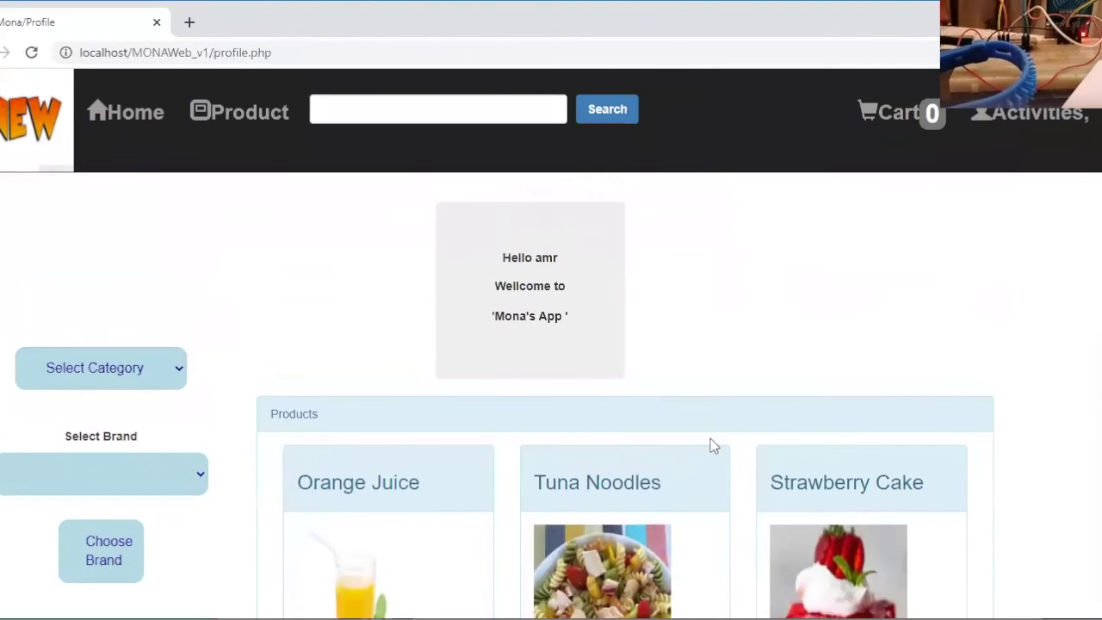
pyautogui.scroll(-1, 709, 436)
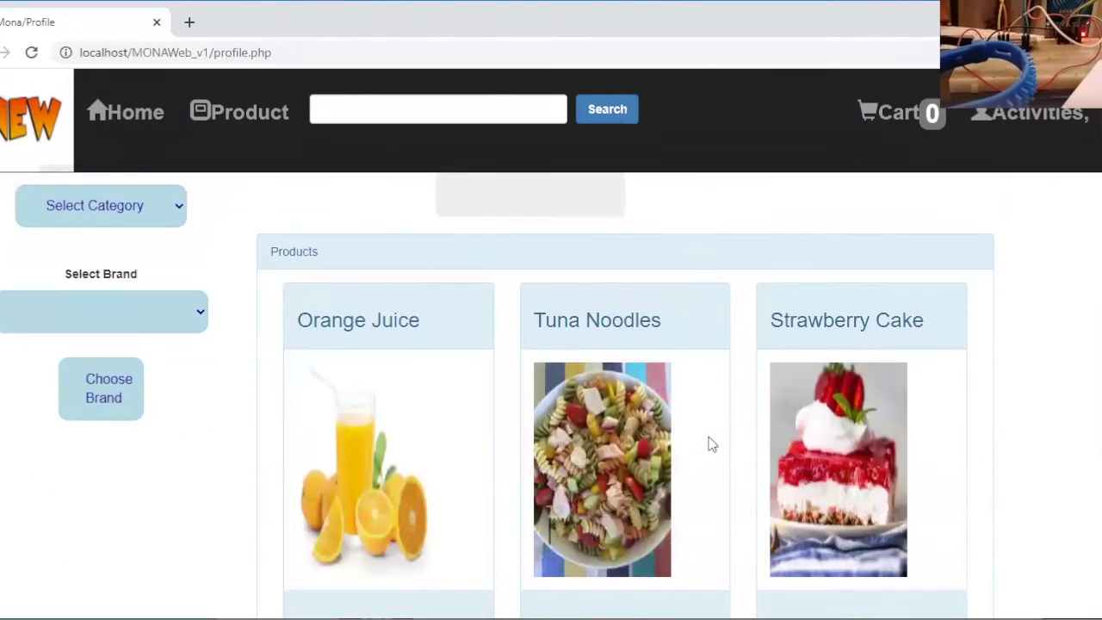
pyautogui.click(119, 214)
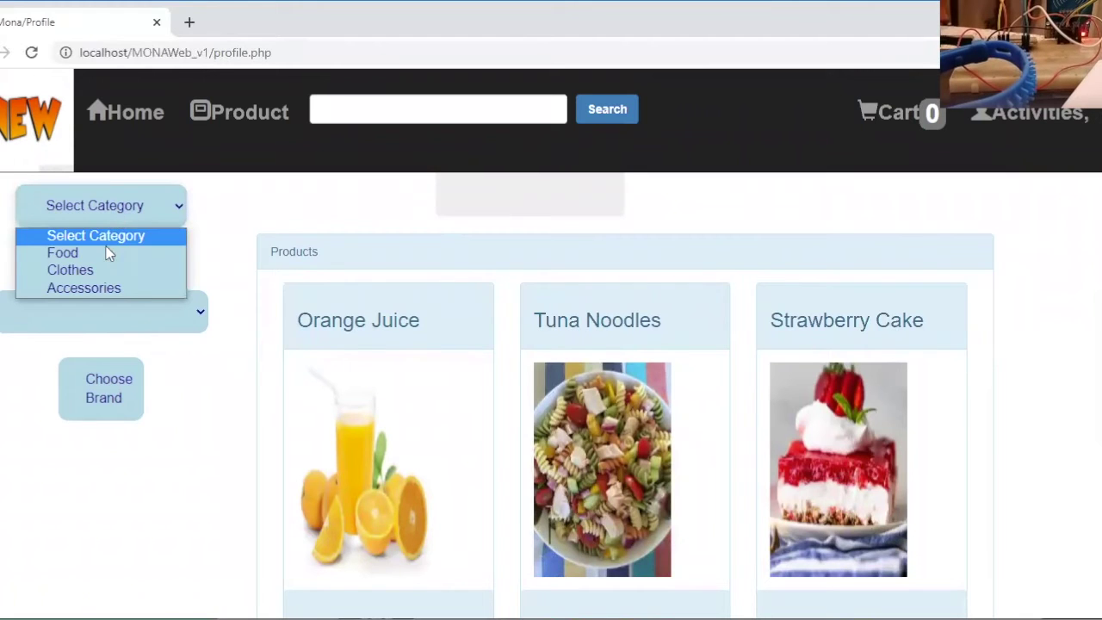
pyautogui.click(73, 254)
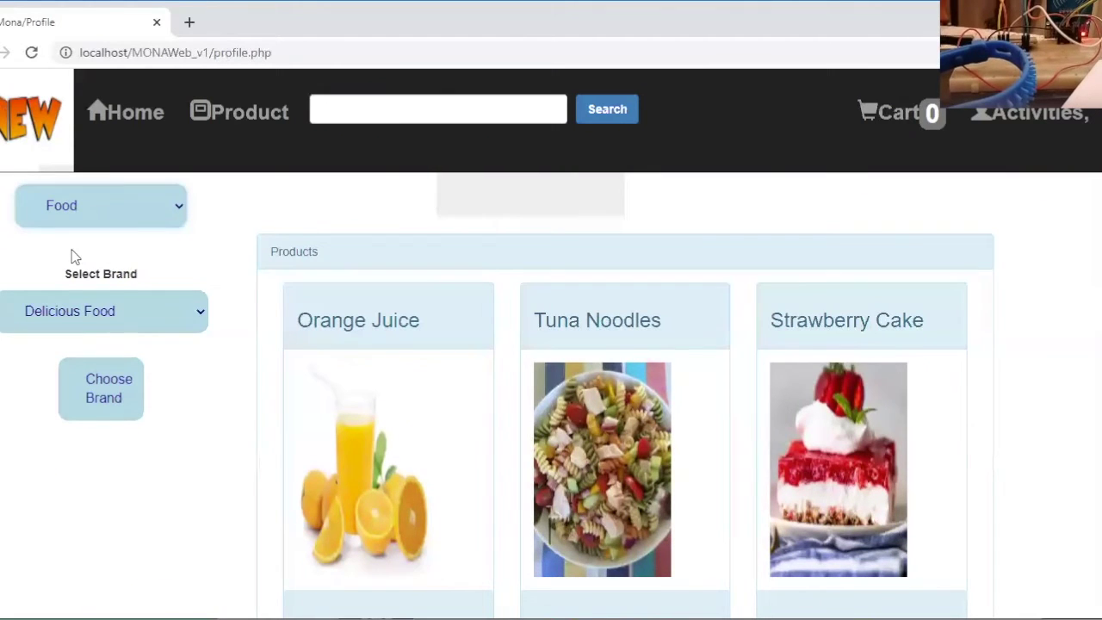
pyautogui.click(201, 316)
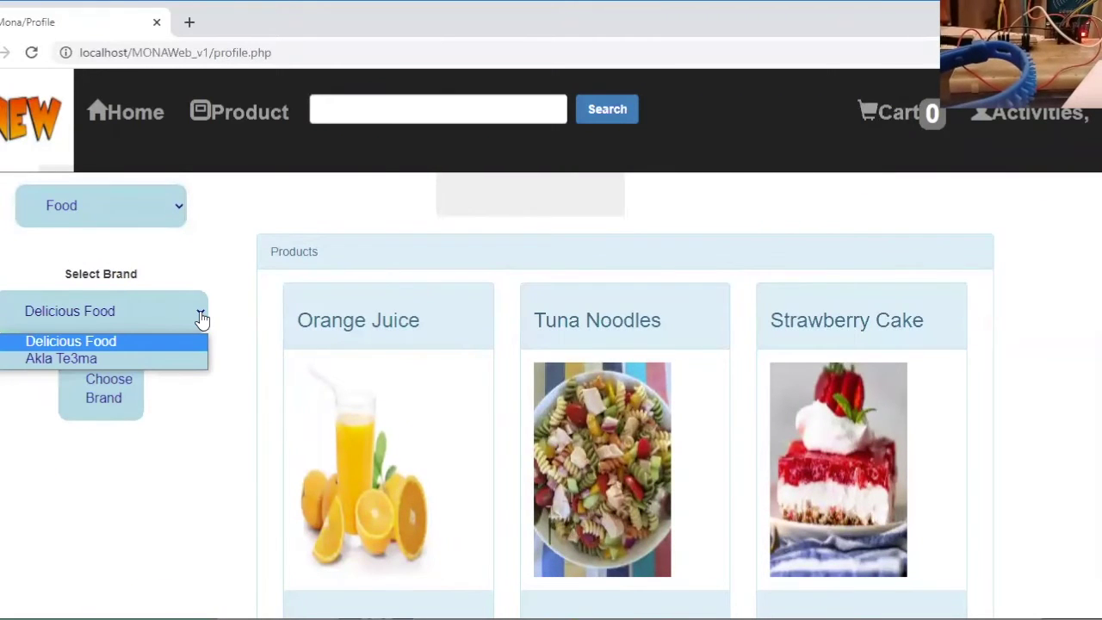
pyautogui.click(79, 360)
pyautogui.click(94, 392)
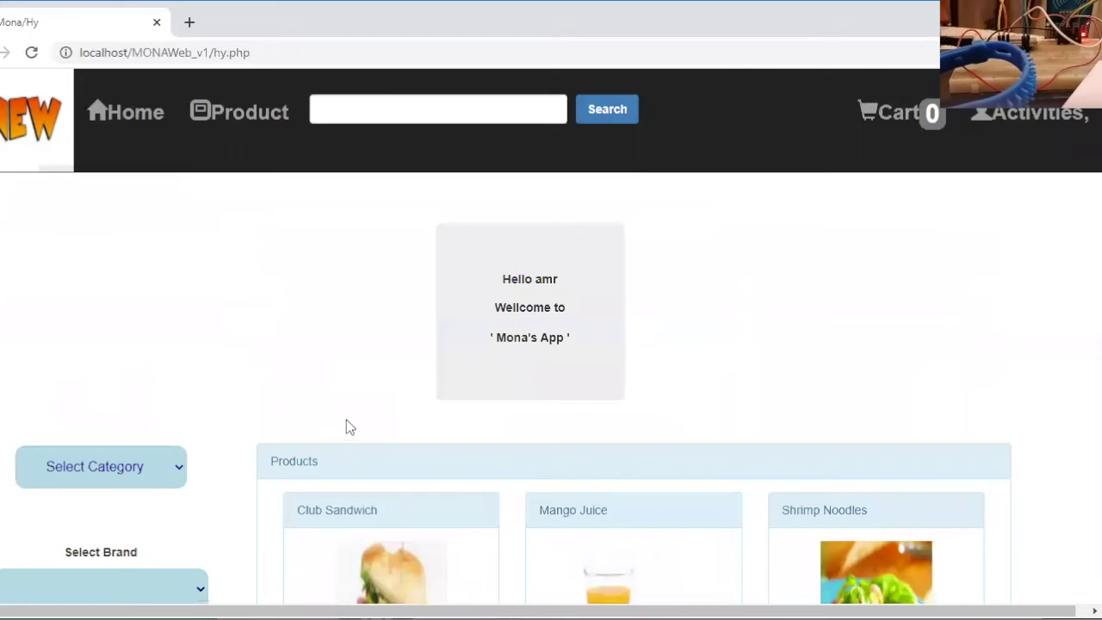
# Add Lemon Lime (EGP 35) to the cart and go to its Cart Checkout page
pyautogui.scroll(-2, 347, 426)
pyautogui.scroll(-10, 344, 417)
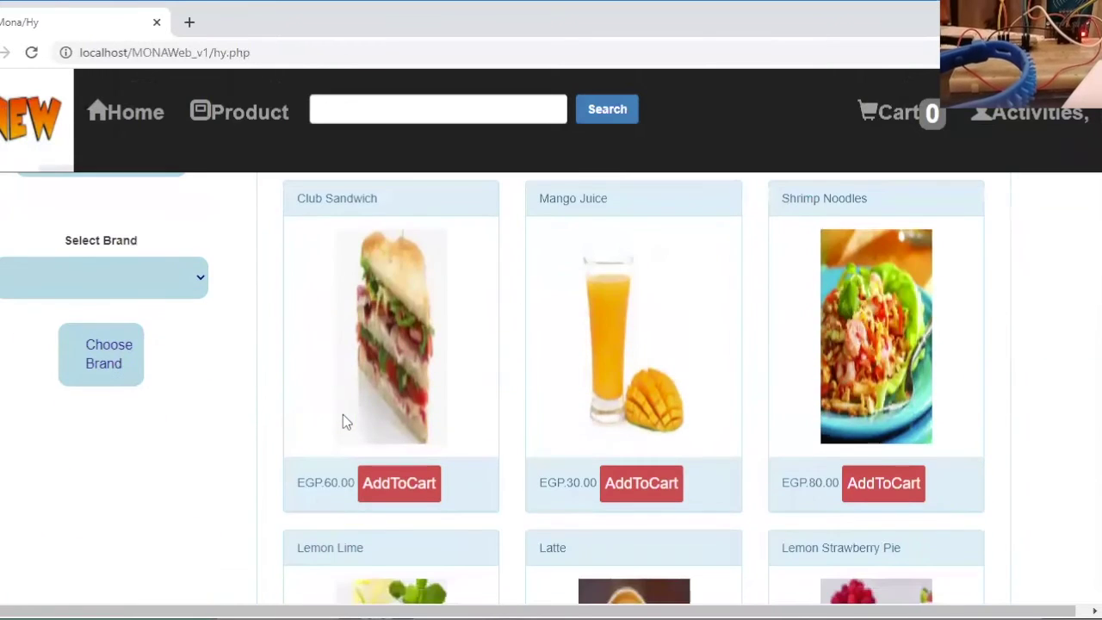
pyautogui.scroll(-4, 342, 417)
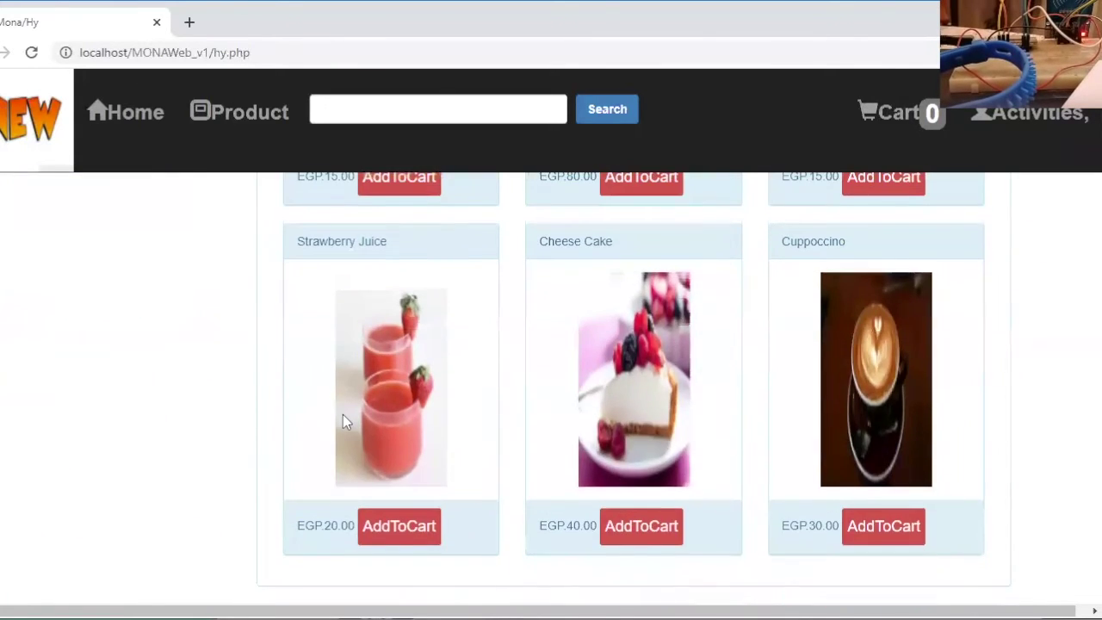
pyautogui.scroll(6, 343, 418)
pyautogui.scroll(1, 343, 421)
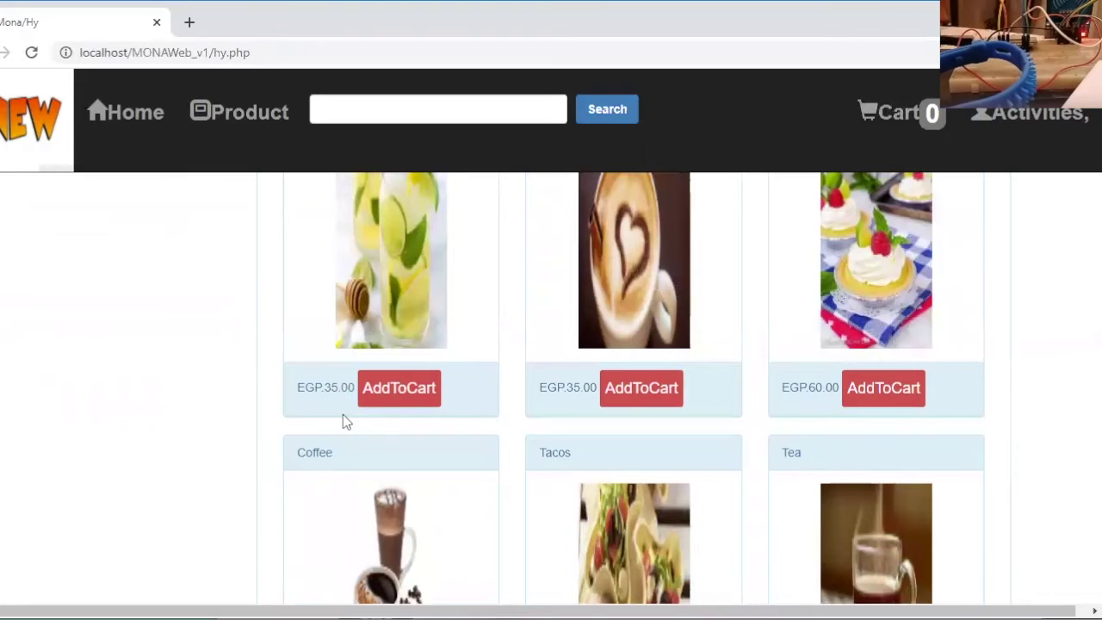
pyautogui.click(389, 391)
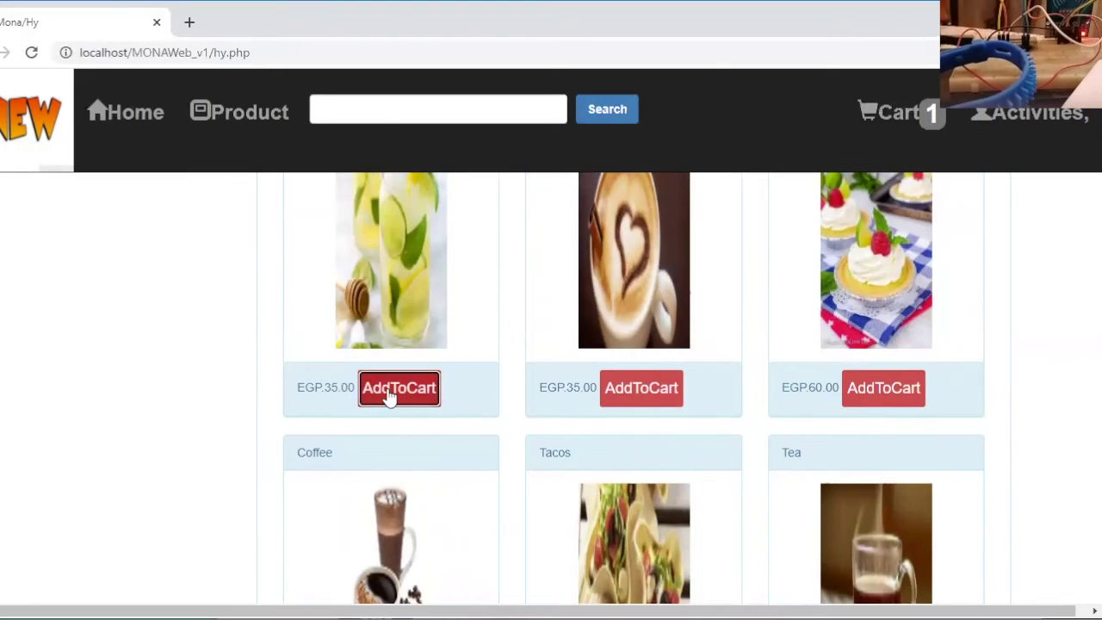
pyautogui.click(900, 114)
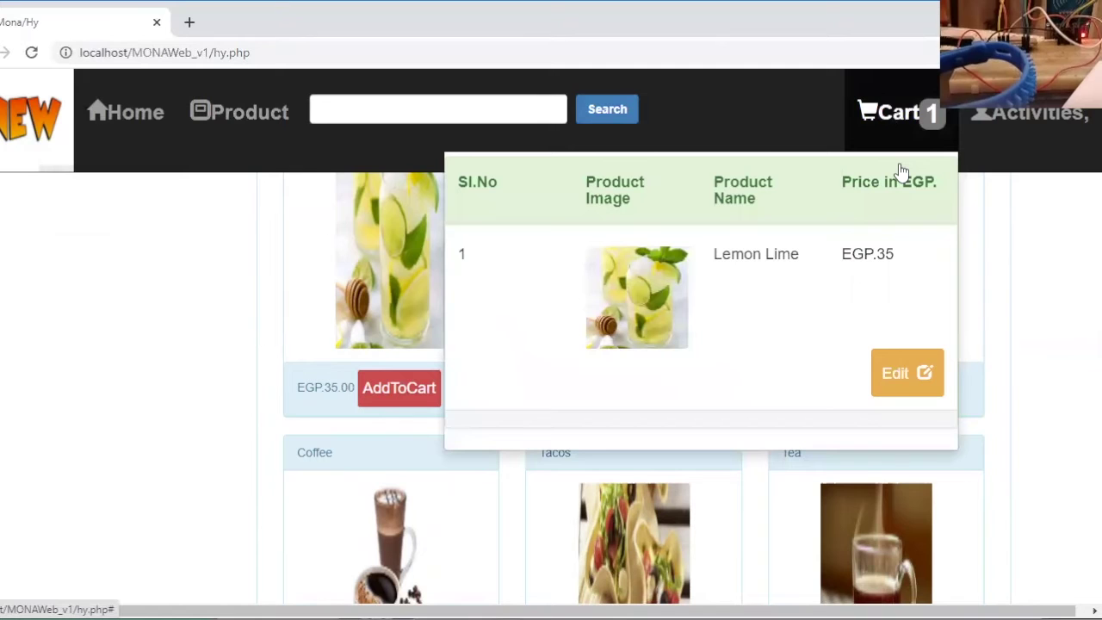
pyautogui.click(906, 380)
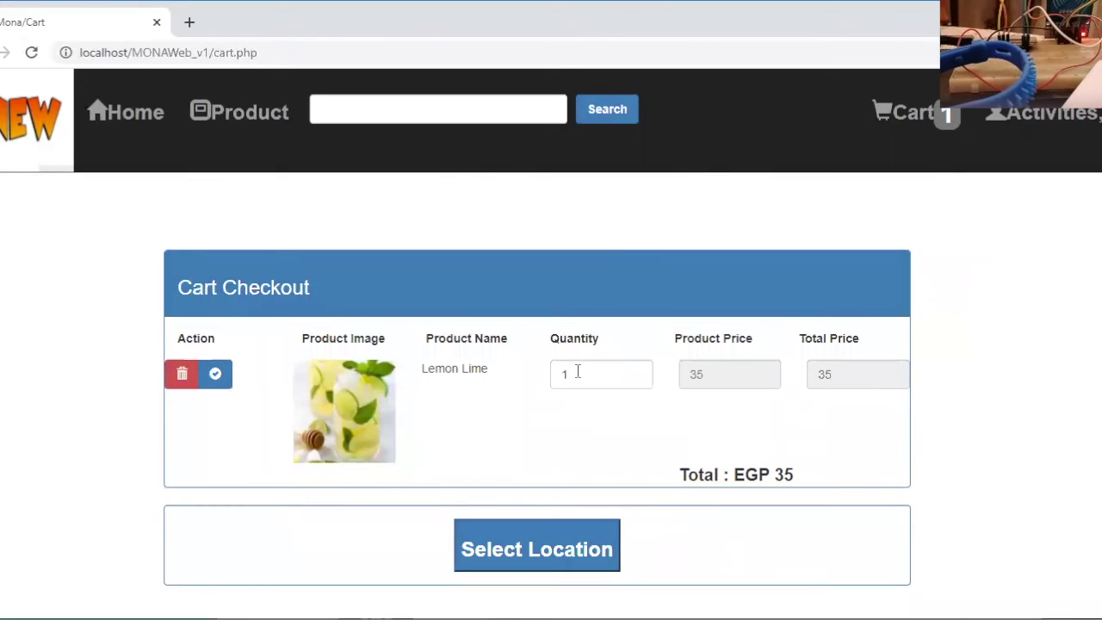
# Change Lemon Lime's quantity from 1 to 2 (total EGP 70) and continue to Select Location
pyautogui.click(577, 371)
pyautogui.press('BackSpace')
pyautogui.write('2')
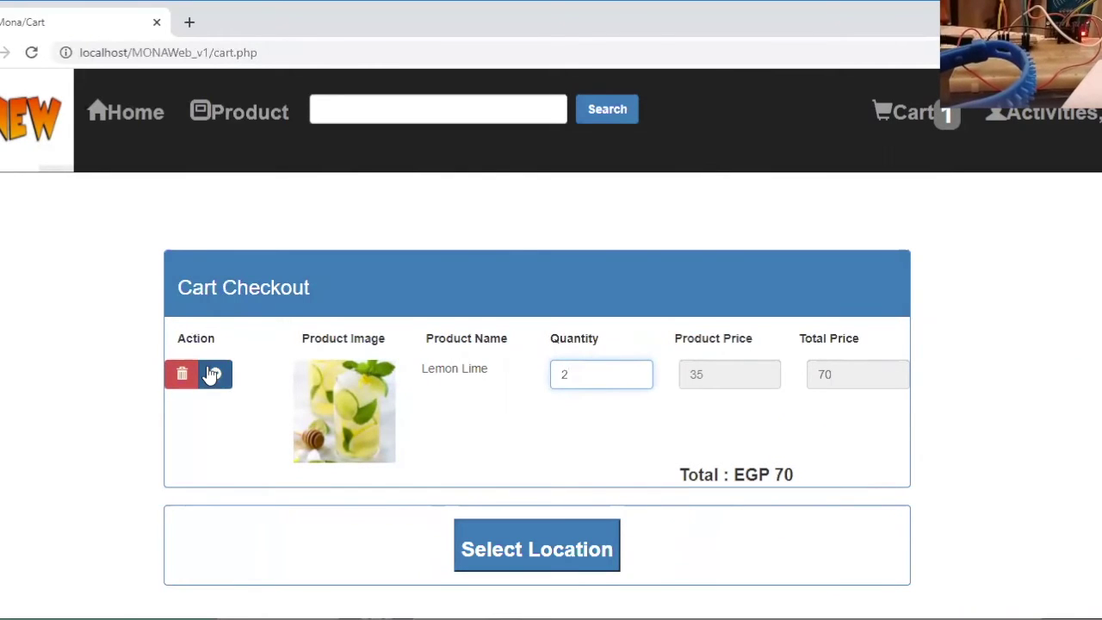
pyautogui.click(215, 374)
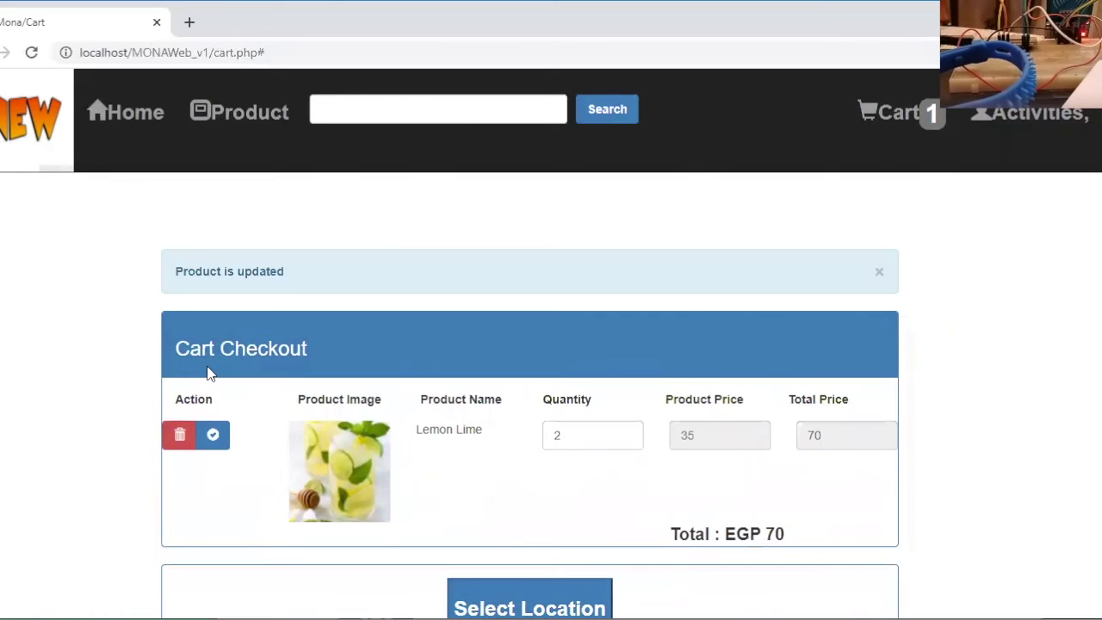
pyautogui.scroll(-1, 179, 514)
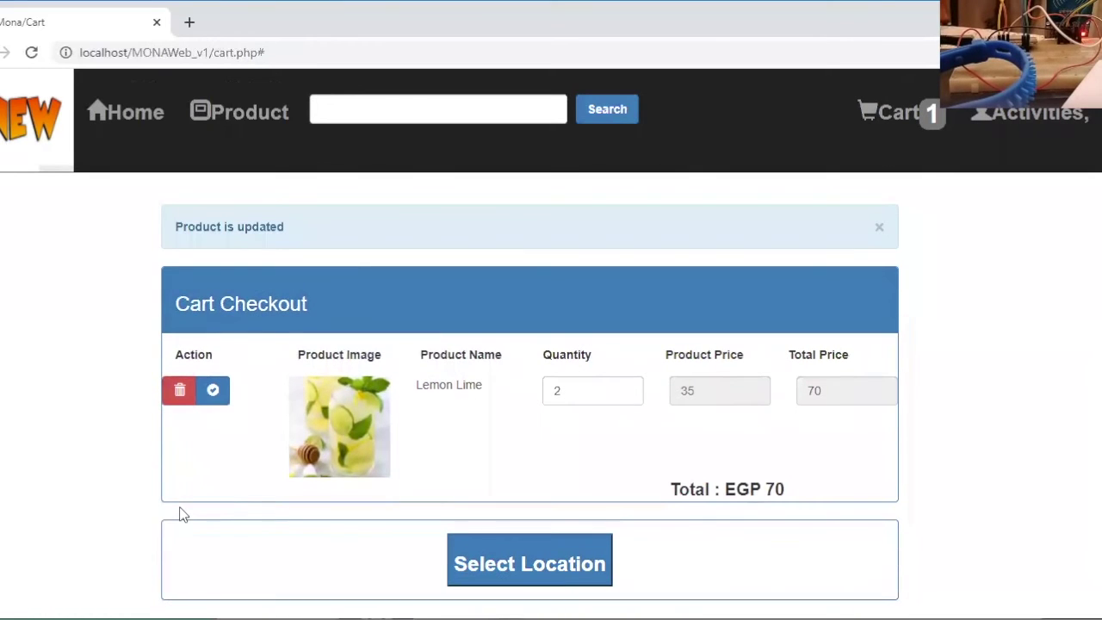
pyautogui.click(509, 556)
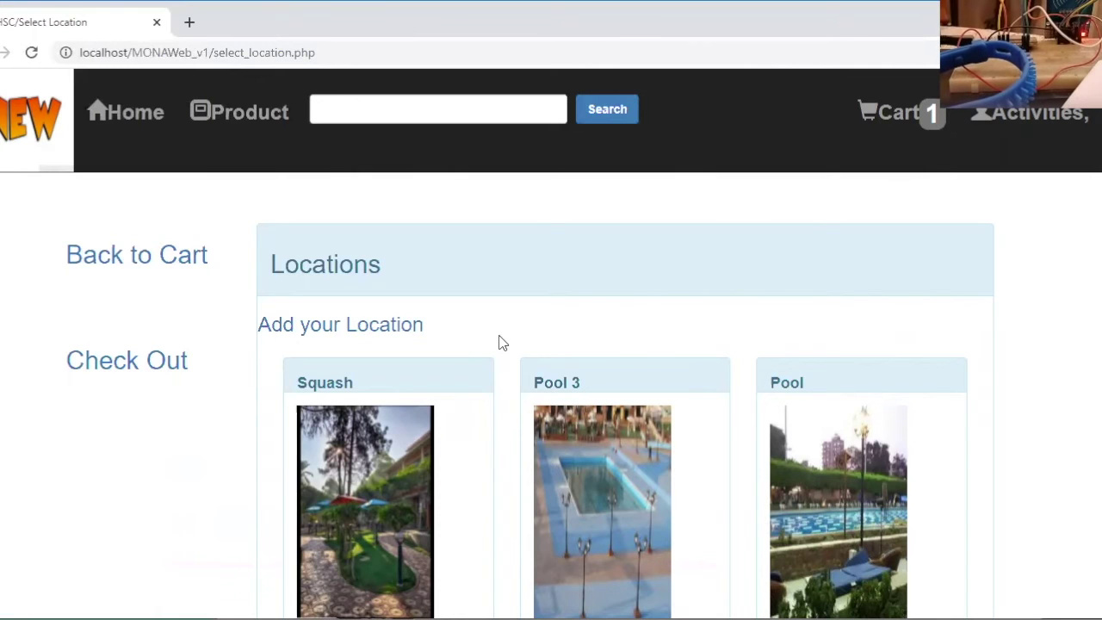
# Start adding a new location and name it 'pool'
pyautogui.scroll(-2, 503, 343)
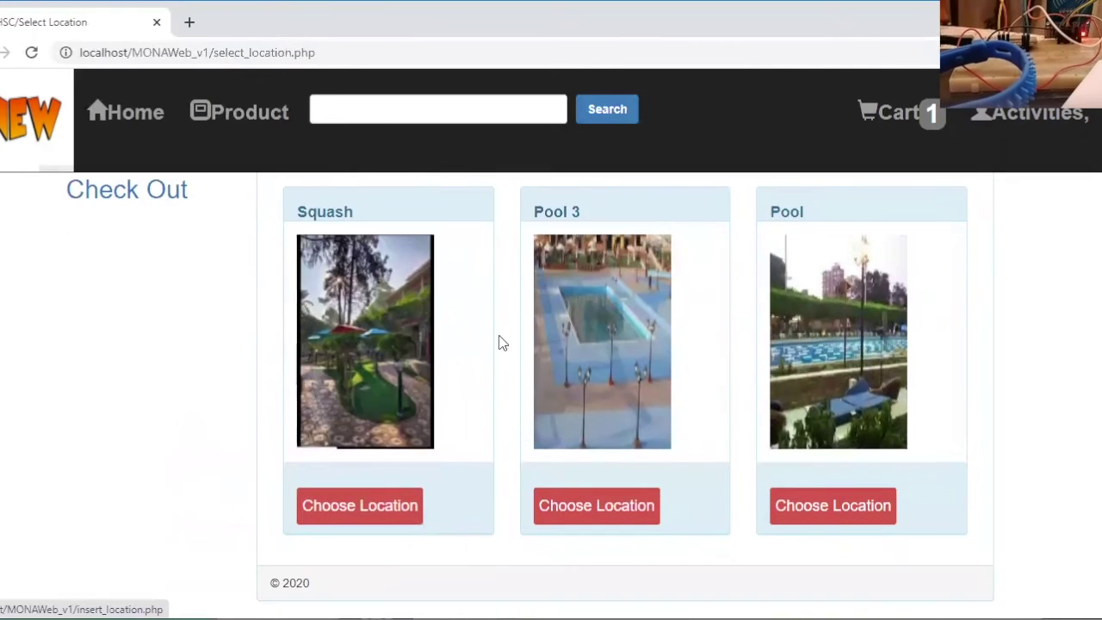
pyautogui.scroll(2, 504, 342)
pyautogui.scroll(-2, 504, 343)
pyautogui.scroll(2, 504, 343)
pyautogui.scroll(-2, 504, 342)
pyautogui.scroll(2, 503, 343)
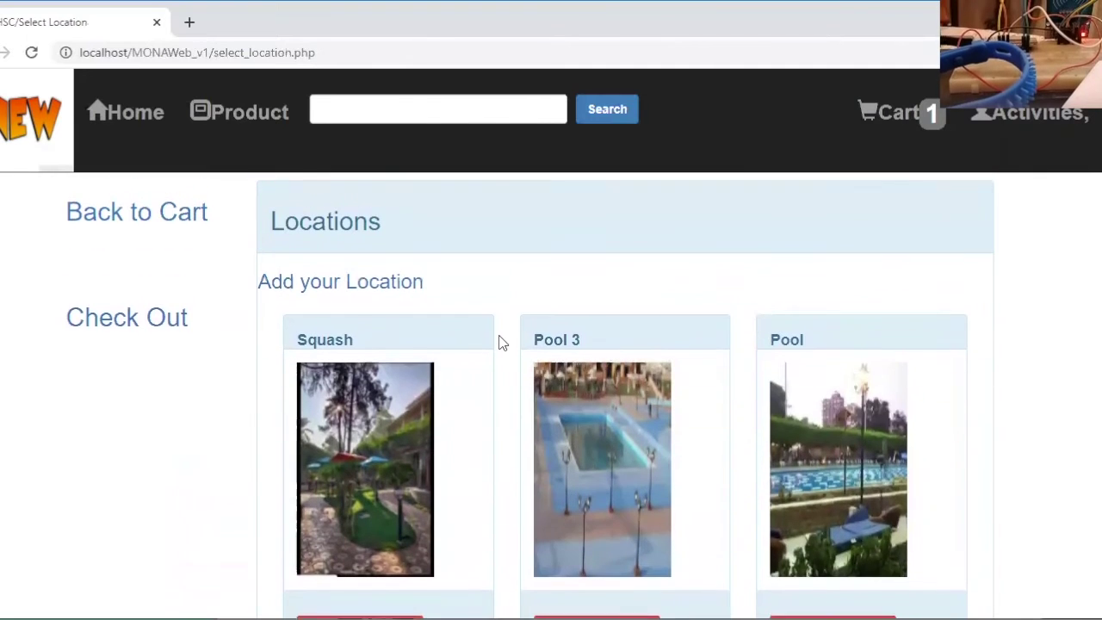
pyautogui.click(349, 286)
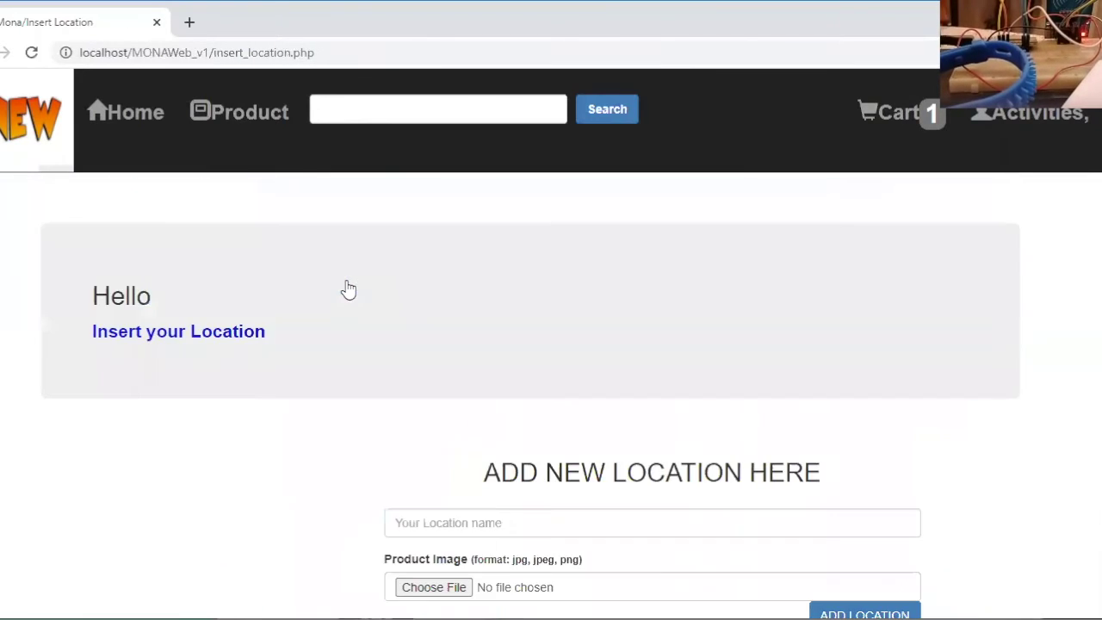
pyautogui.scroll(-1, 207, 510)
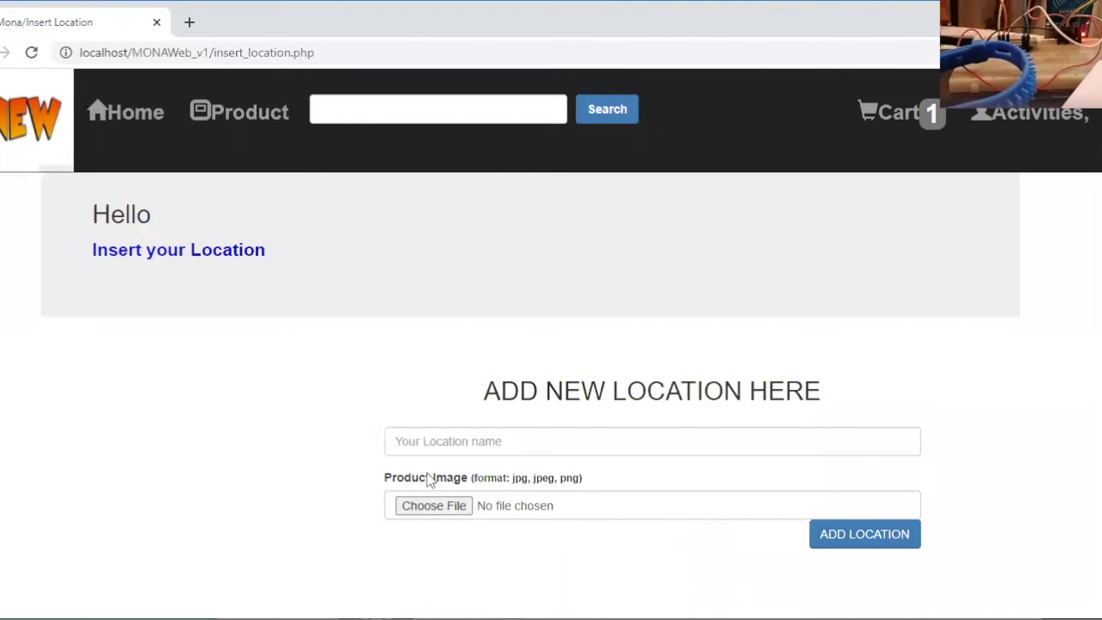
pyautogui.click(404, 439)
pyautogui.write('pool')
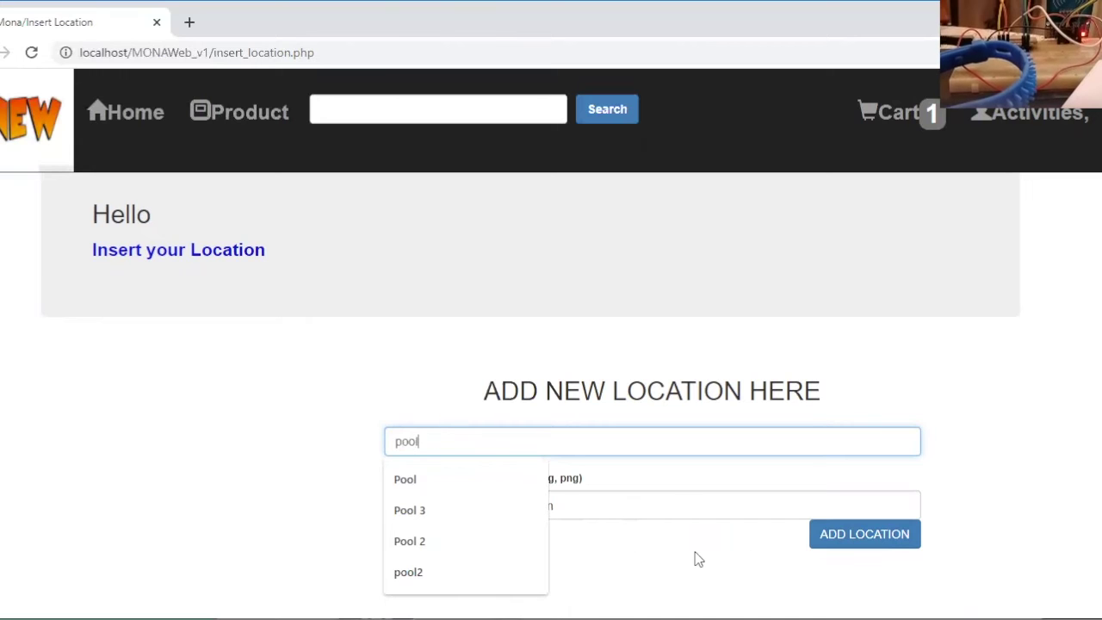
pyautogui.click(669, 556)
# Attach pool 2.jpg as the location picture, add the location, and dismiss the confirmation
pyautogui.click(434, 508)
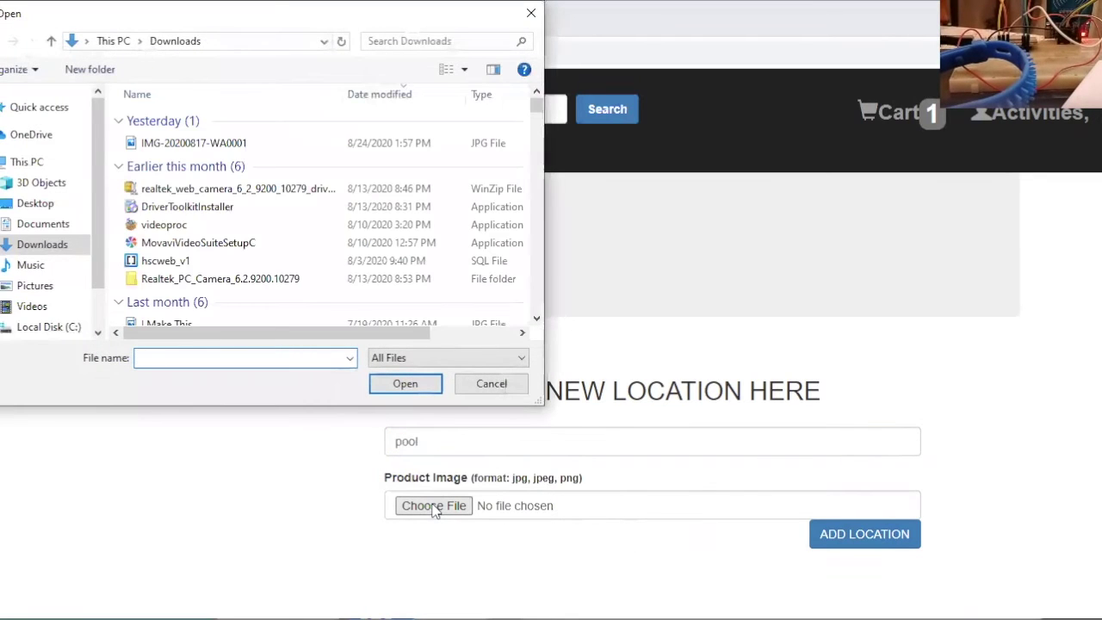
pyautogui.write('p')
pyautogui.click(183, 444)
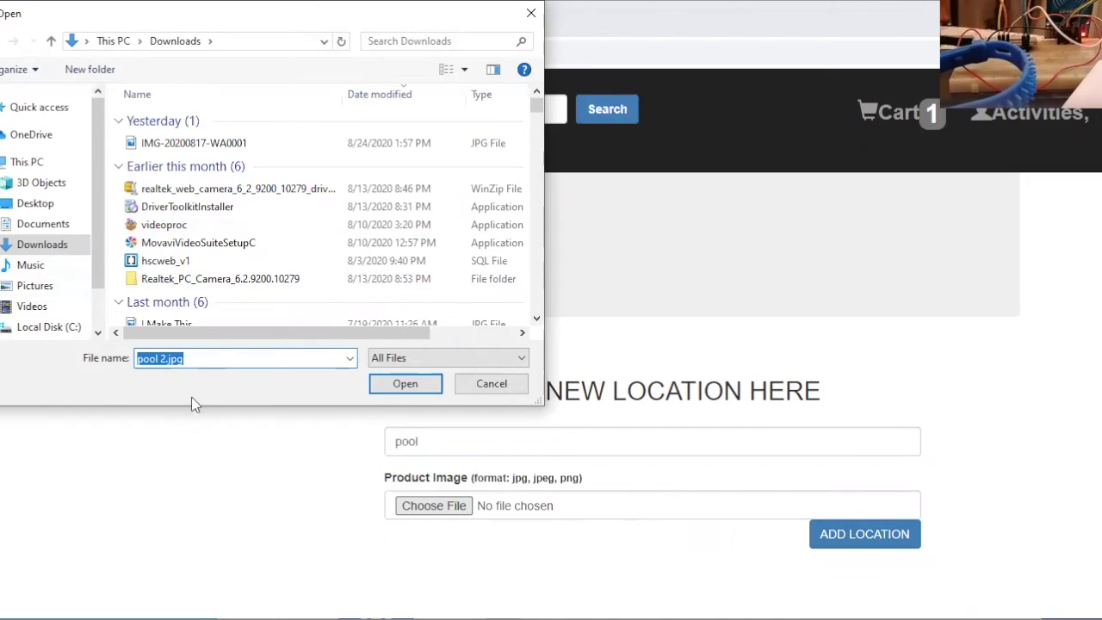
pyautogui.click(252, 278)
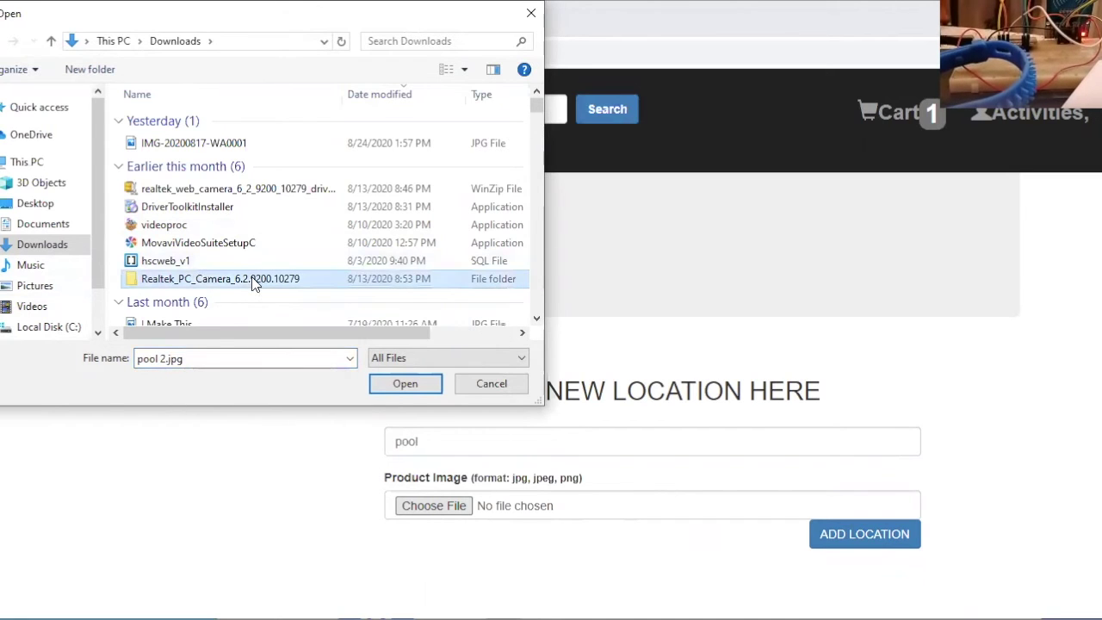
pyautogui.write('p')
pyautogui.press('Down')
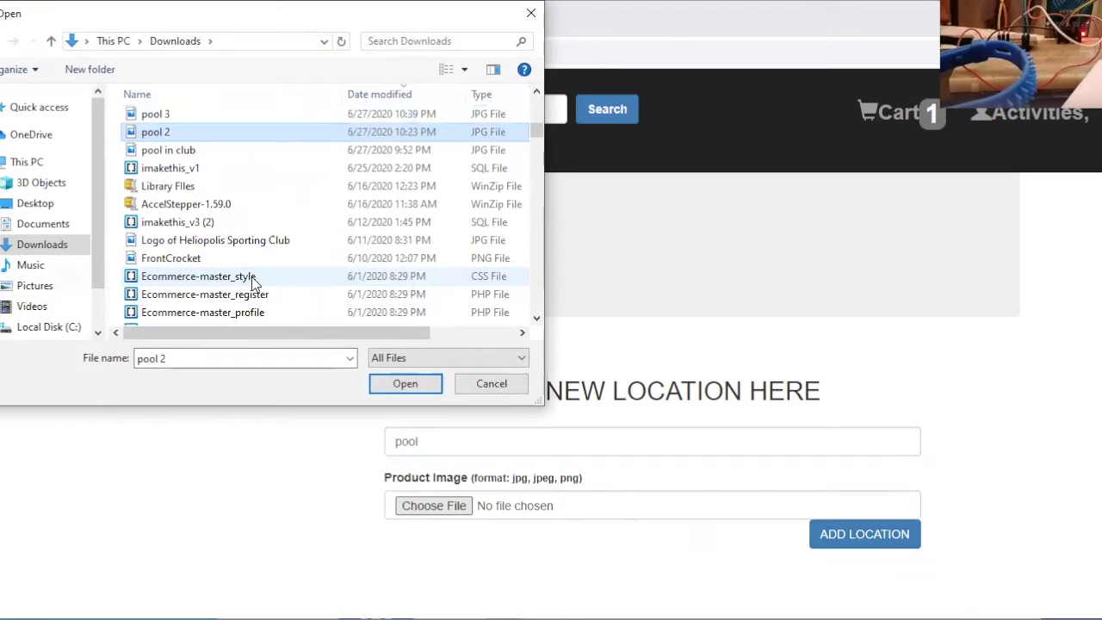
pyautogui.press('Return')
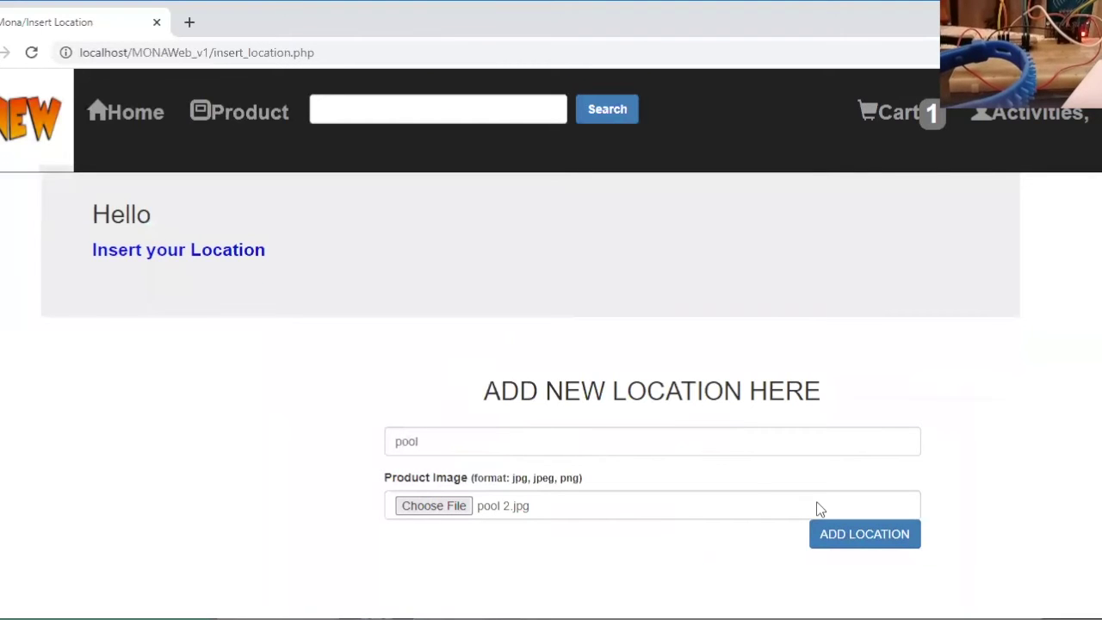
pyautogui.click(864, 541)
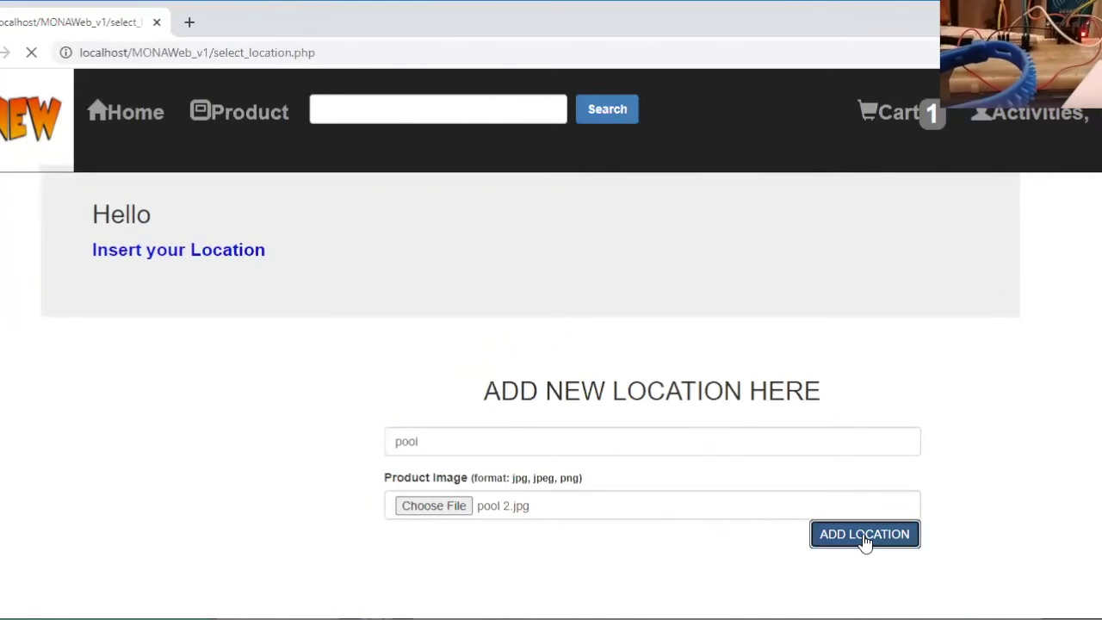
pyautogui.scroll(-3, 865, 543)
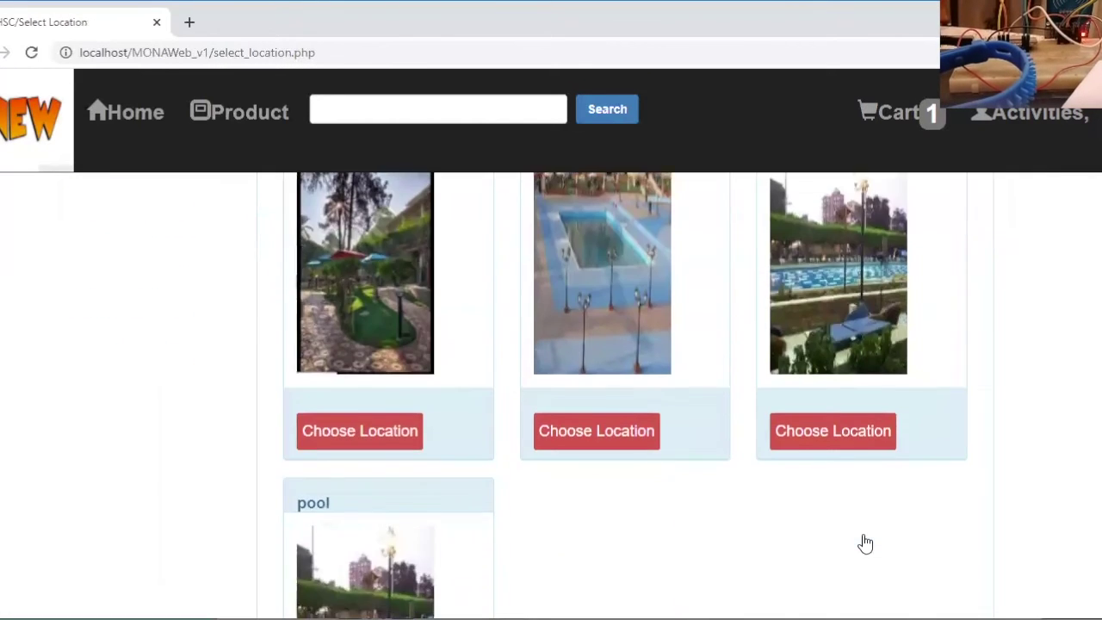
pyautogui.scroll(-3, 865, 542)
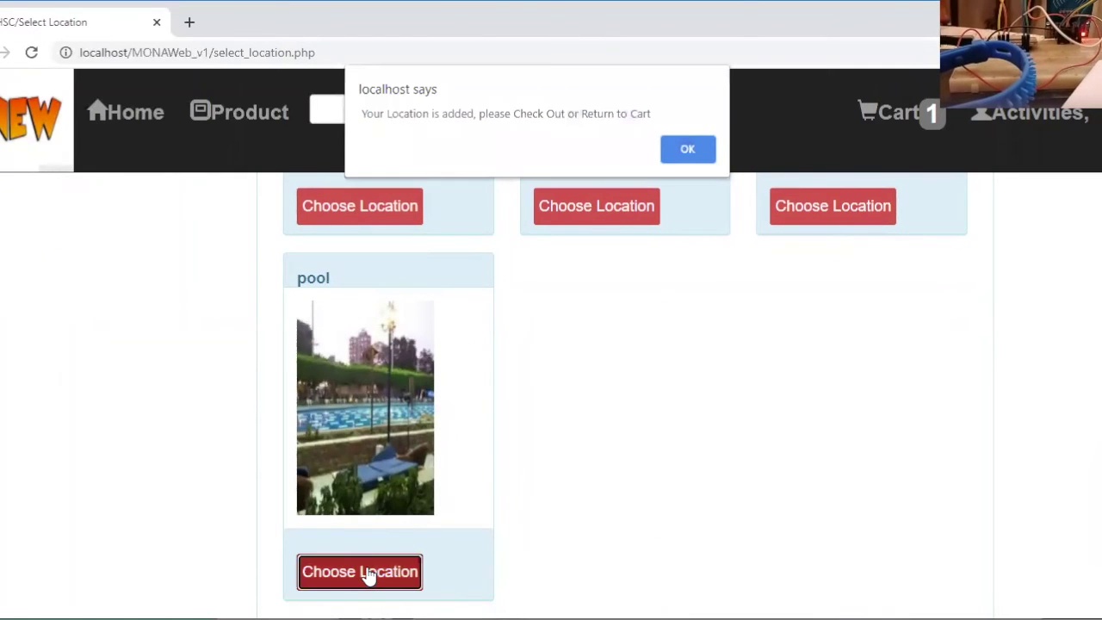
pyautogui.click(700, 149)
pyautogui.scroll(5, 101, 272)
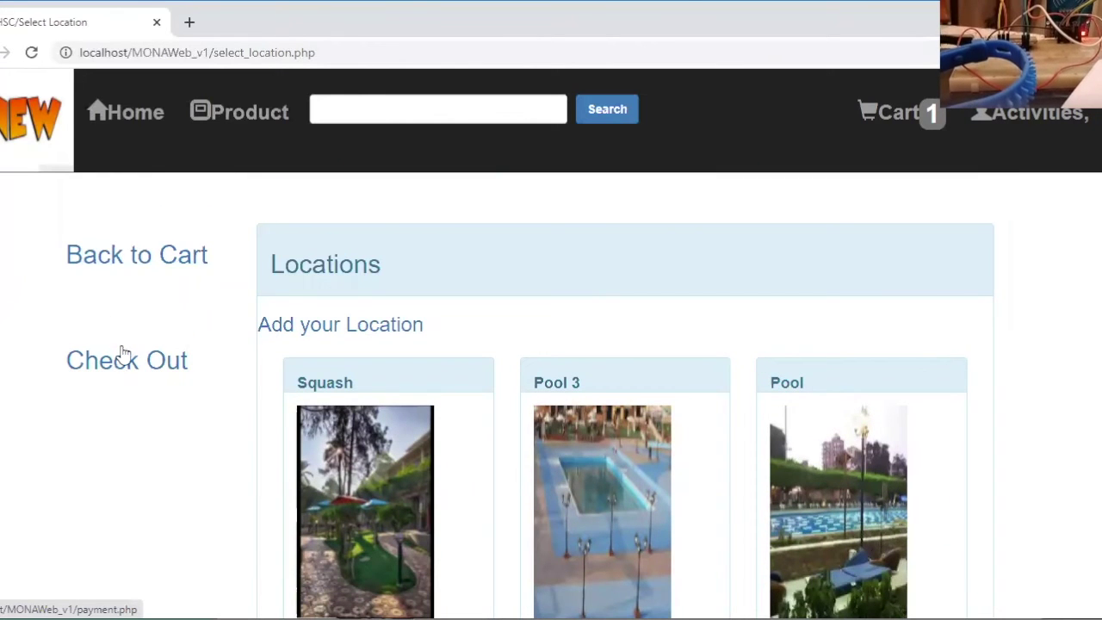
# Check out, view the Pay Online form, then go back to Payment Methods
pyautogui.click(127, 361)
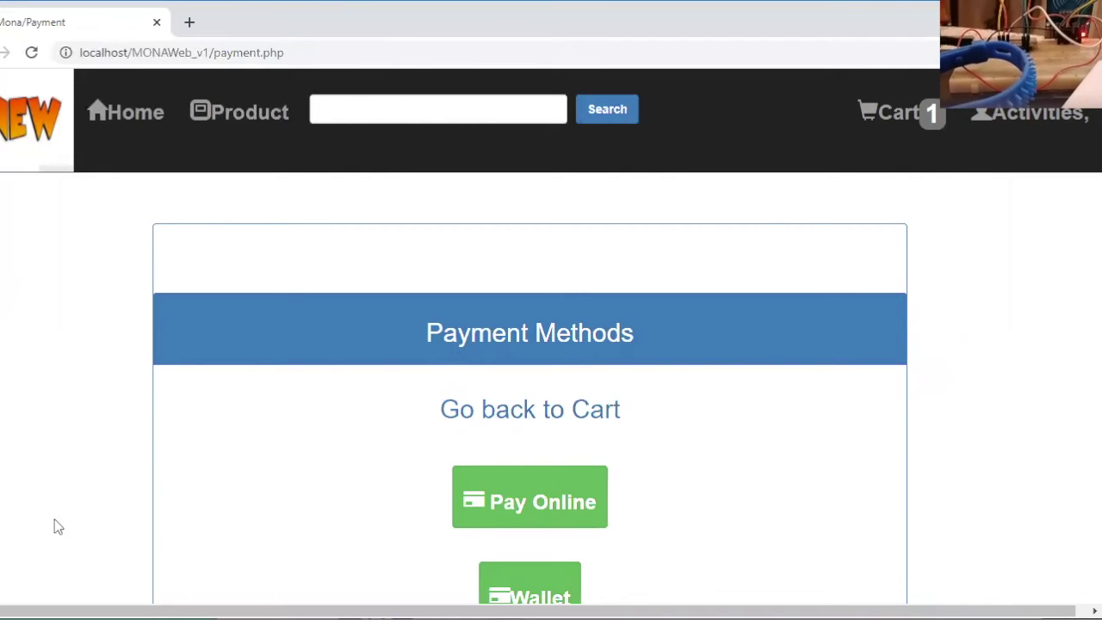
pyautogui.scroll(-2, 47, 503)
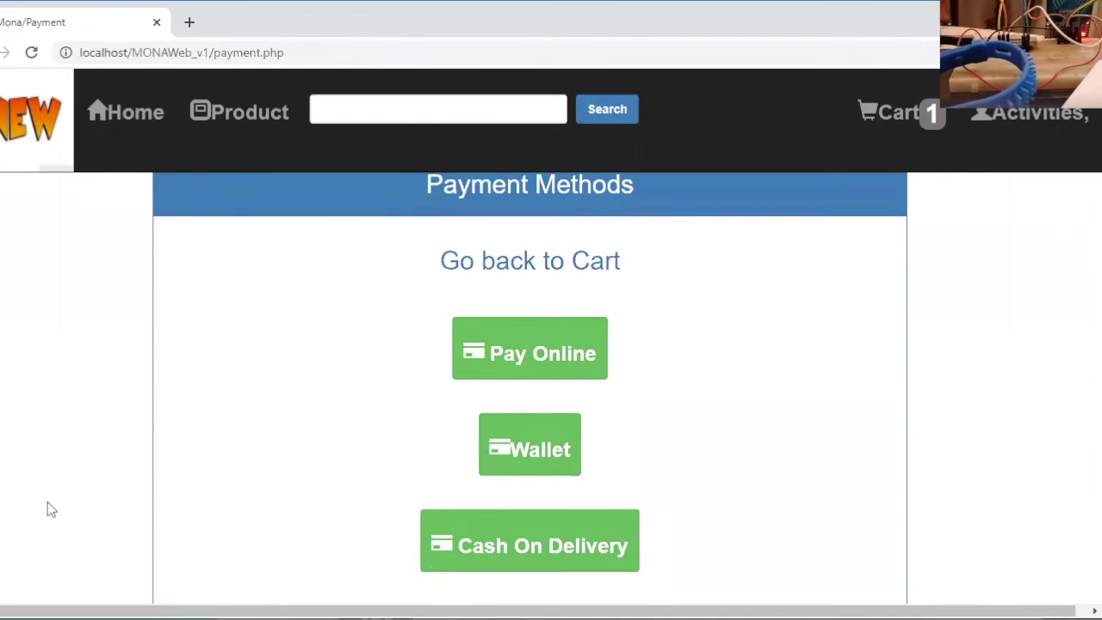
pyautogui.click(498, 351)
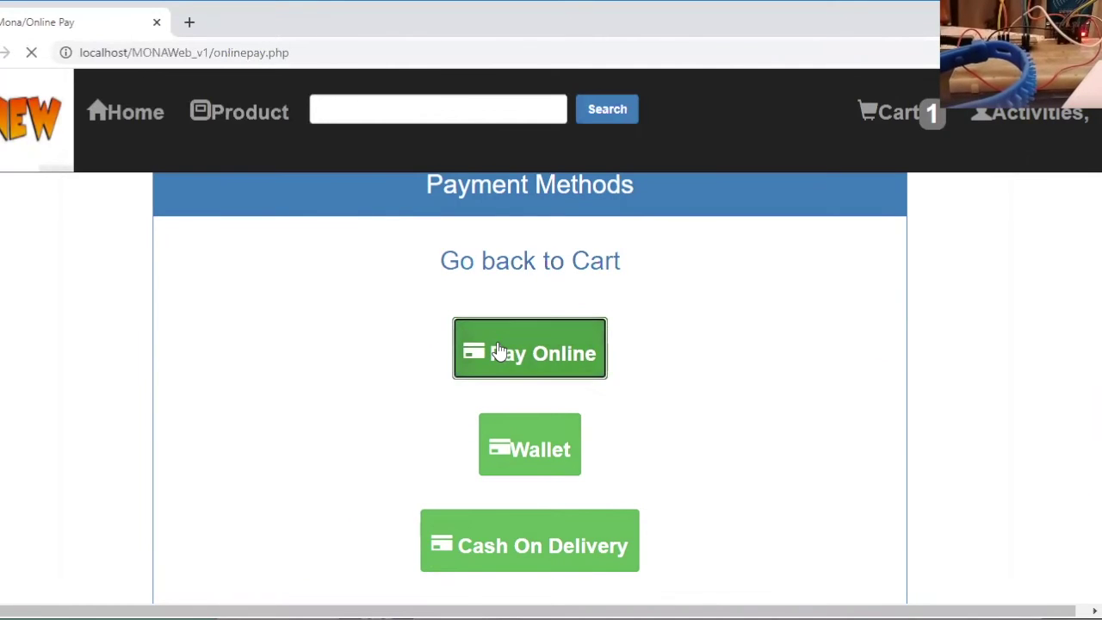
pyautogui.scroll(-2, 499, 352)
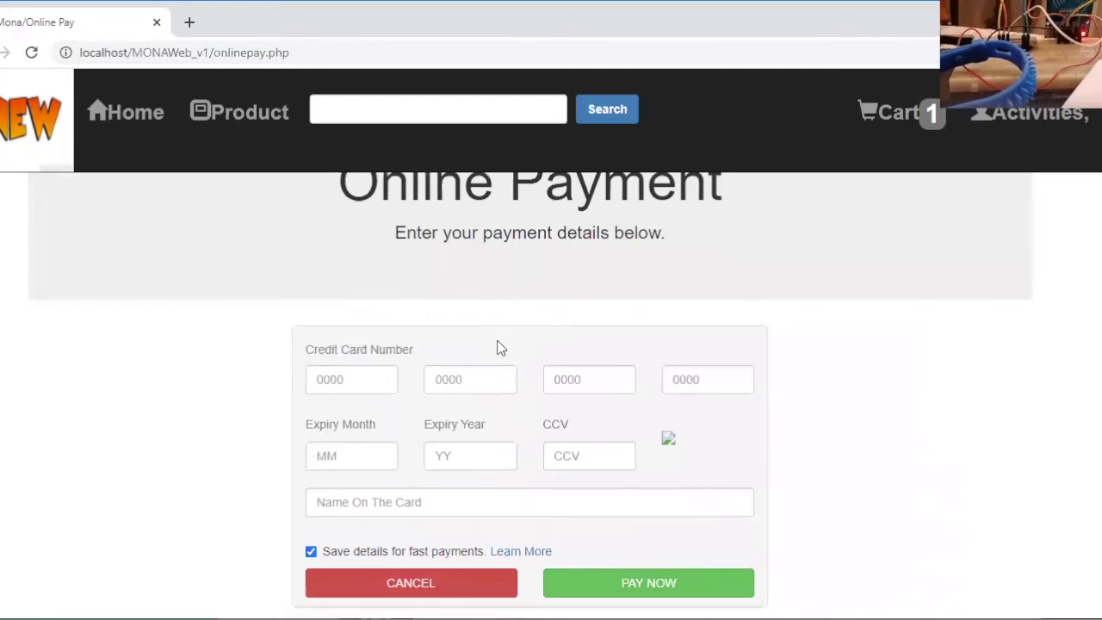
pyautogui.scroll(3, 499, 347)
pyautogui.scroll(-2, 499, 348)
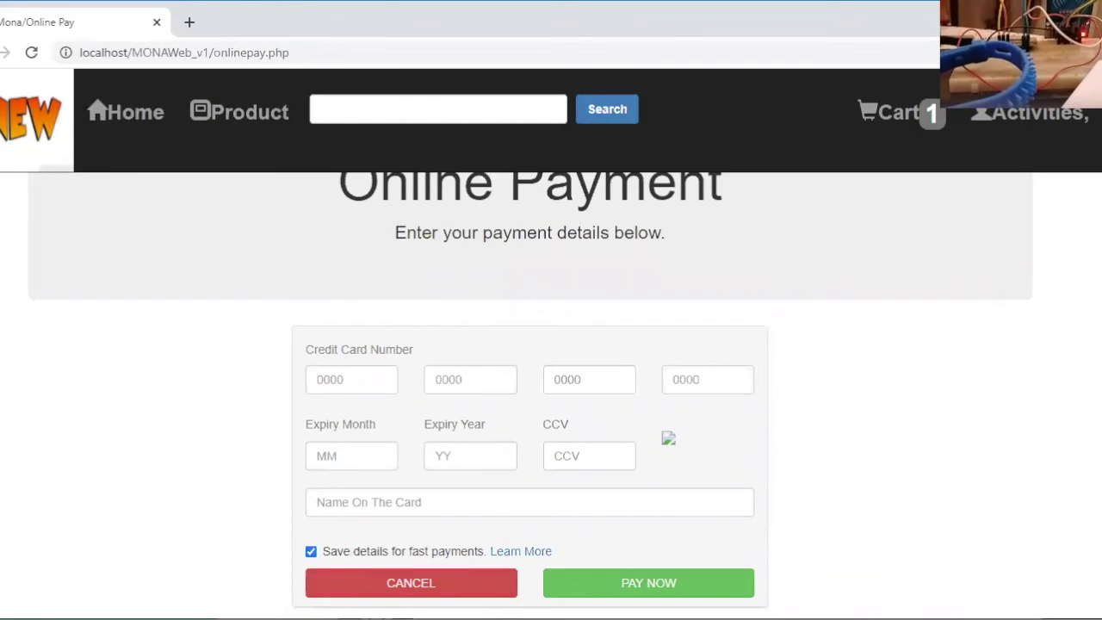
pyautogui.hotkey('alt', 'Left')
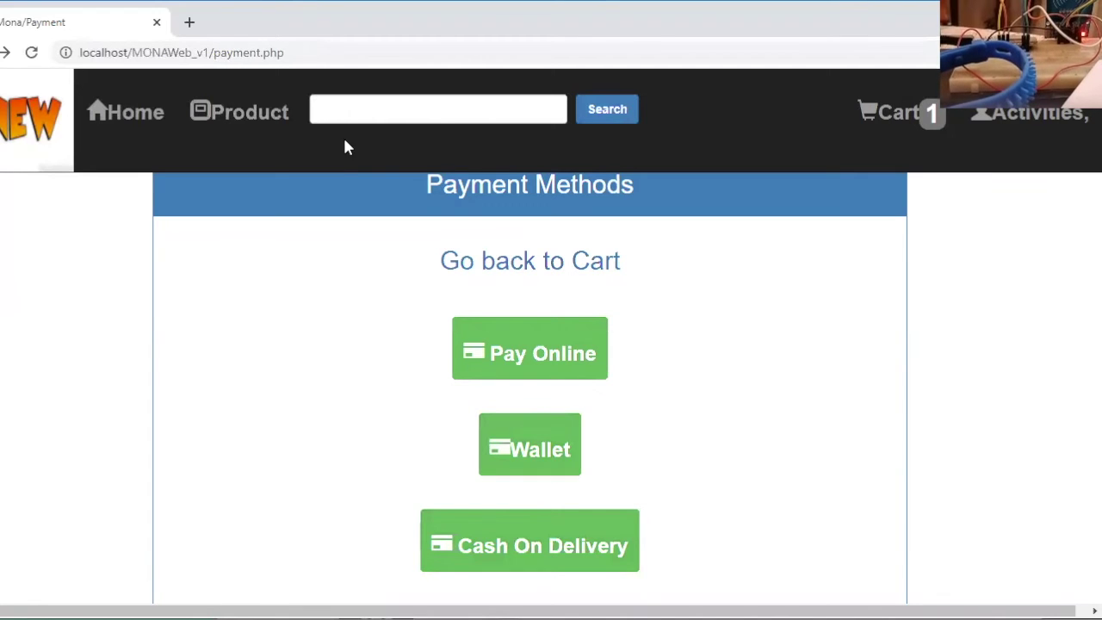
# Load the read customer wallet.php page from the address bar
pyautogui.moveTo(285, 52); pyautogui.dragTo(212, 51)
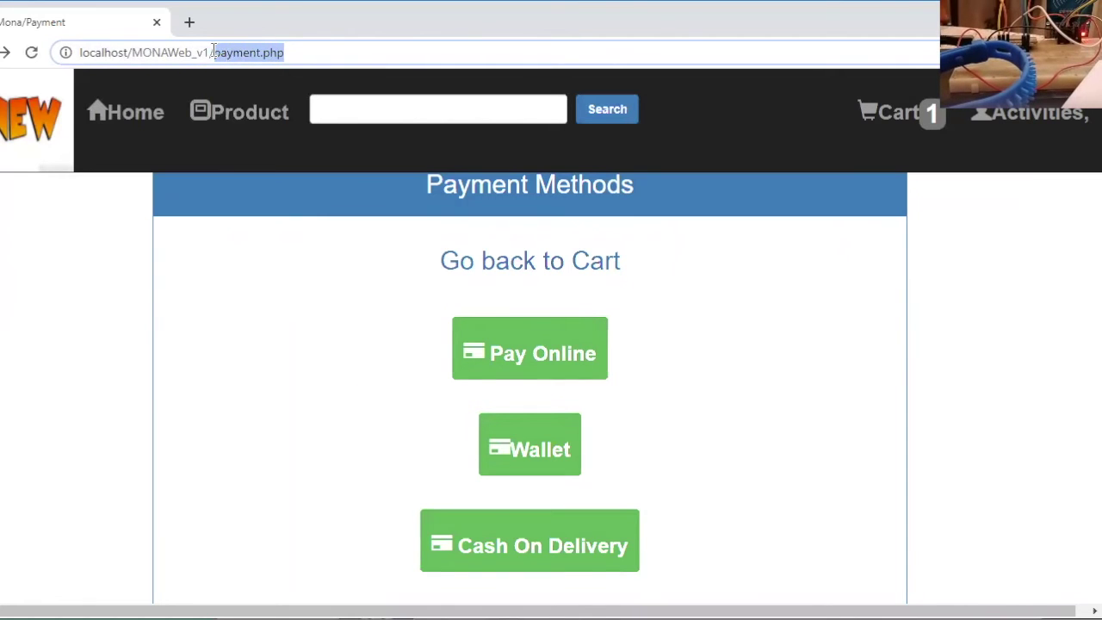
pyautogui.write('re')
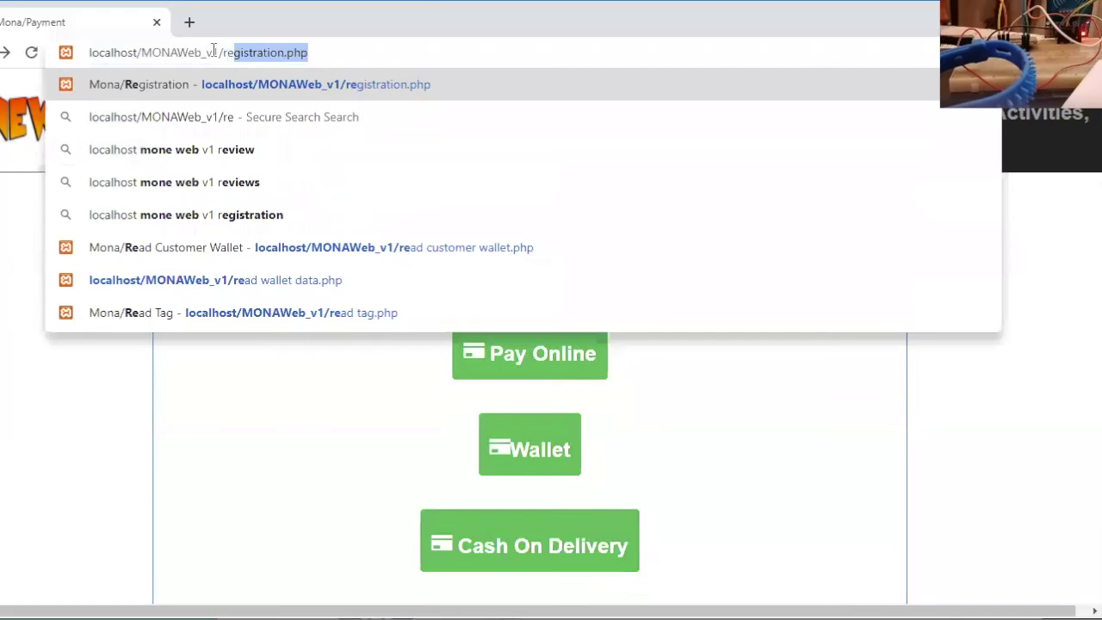
pyautogui.write('ad ')
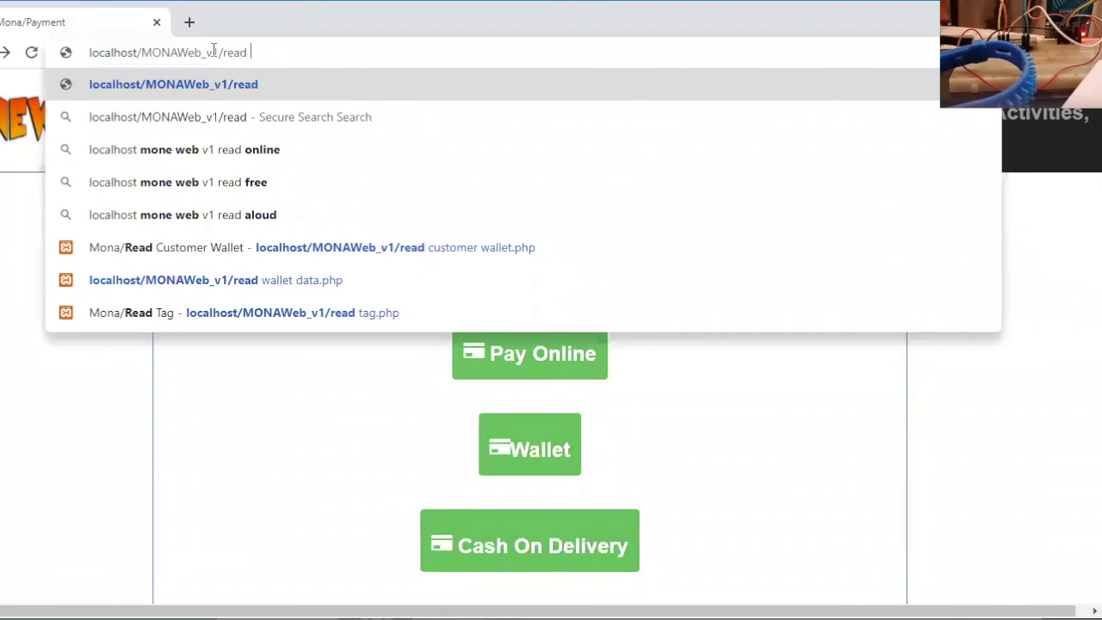
pyautogui.write('custom')
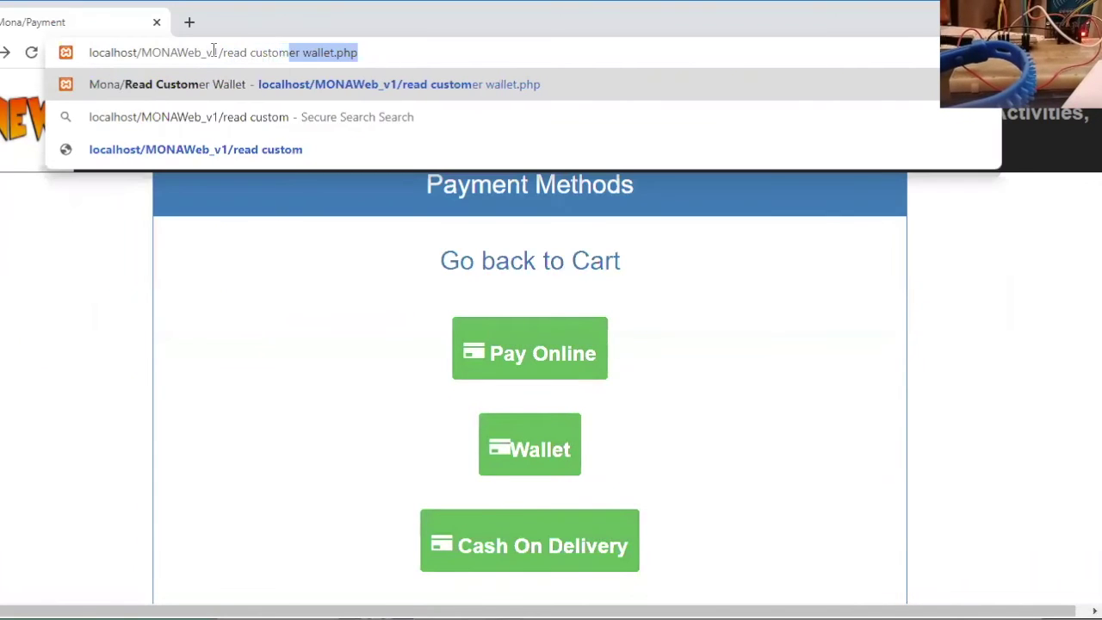
pyautogui.write('er wall')
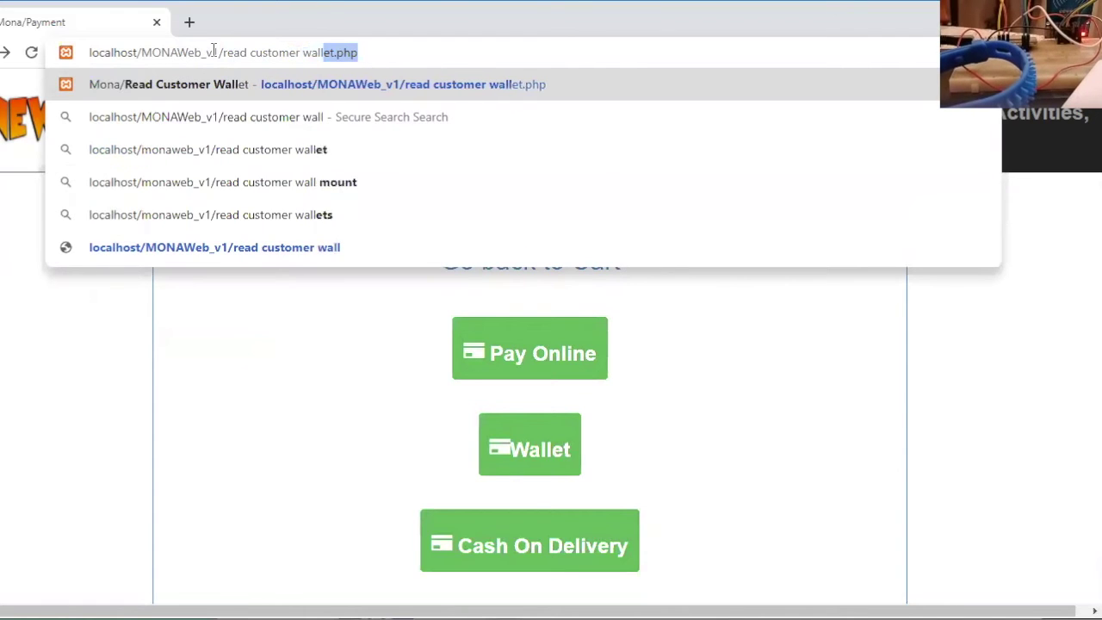
pyautogui.write('et.p')
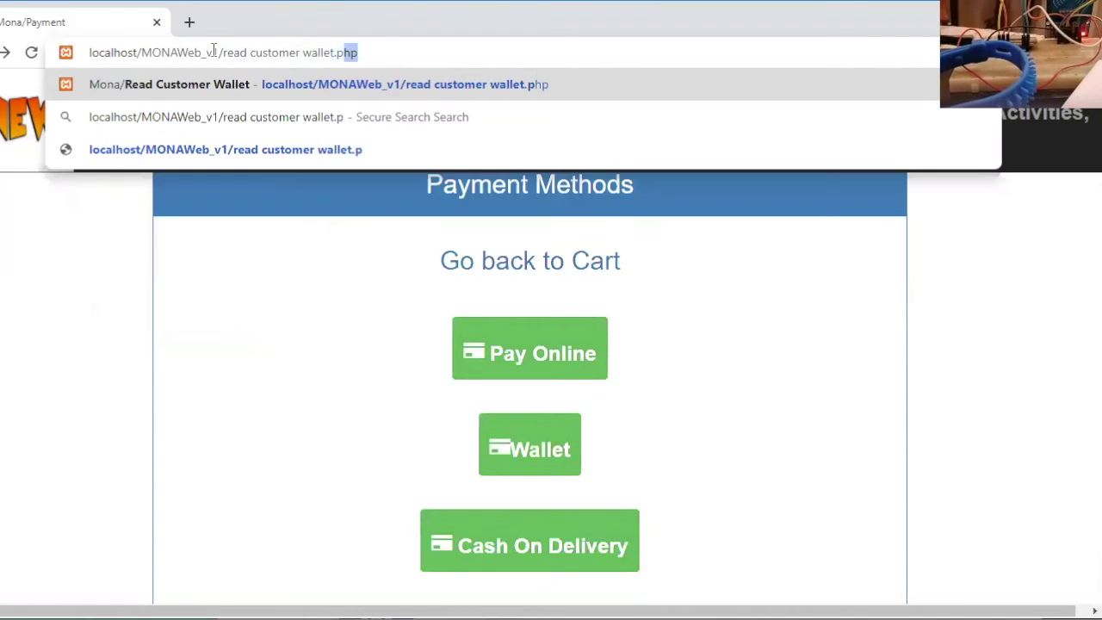
pyautogui.write('hp')
pyautogui.press('Return')
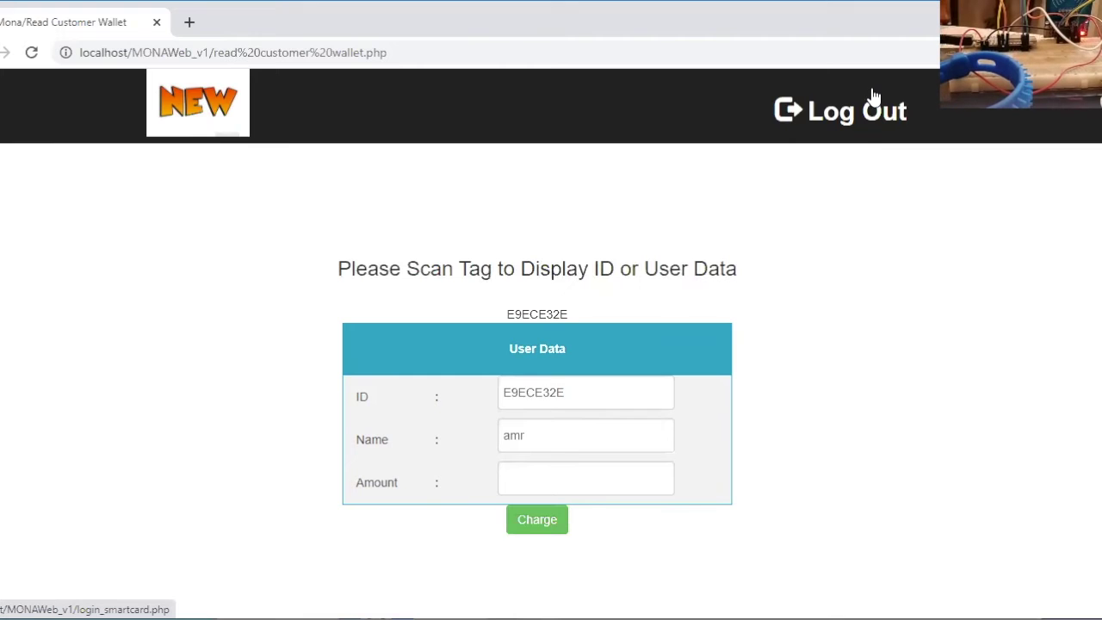
# Charge the scanned customer's wallet with an amount of 500
pyautogui.click(541, 478)
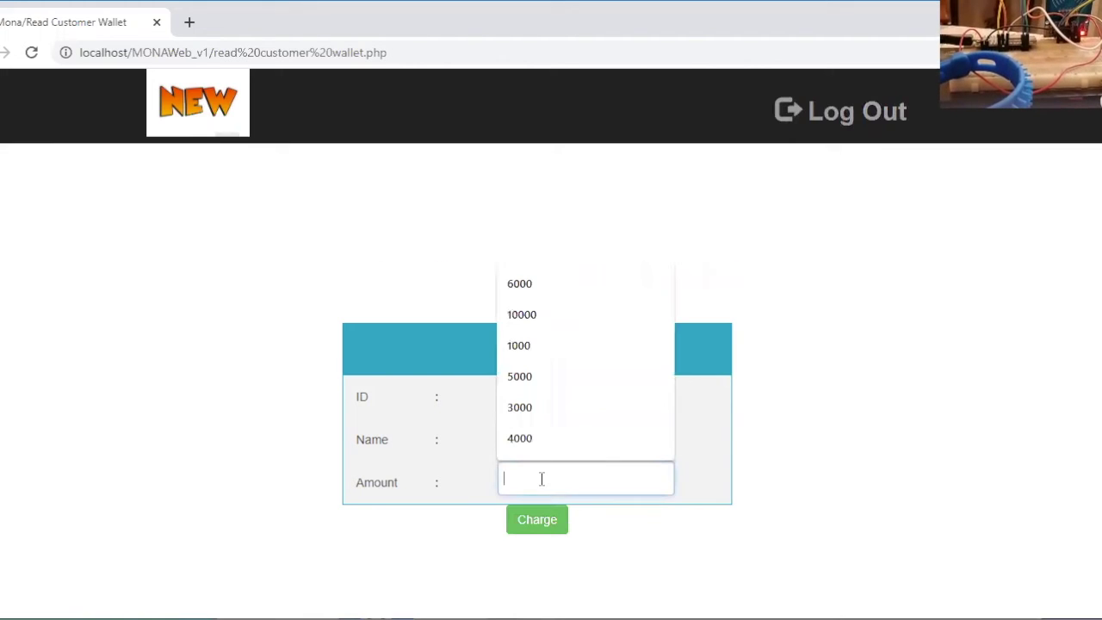
pyautogui.write('500')
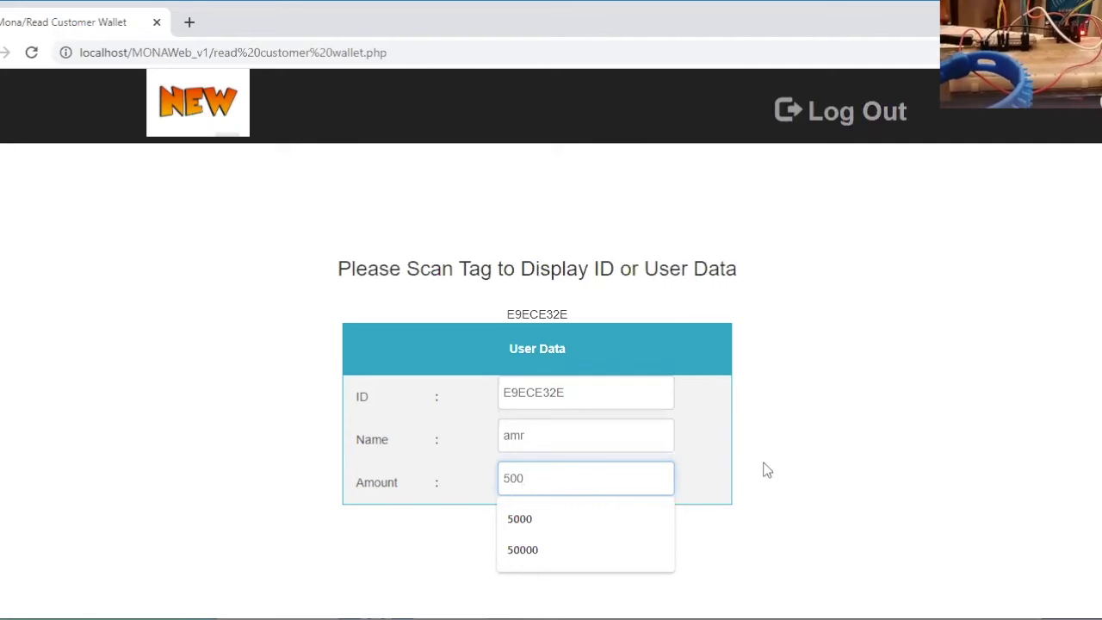
pyautogui.click(714, 459)
pyautogui.click(538, 522)
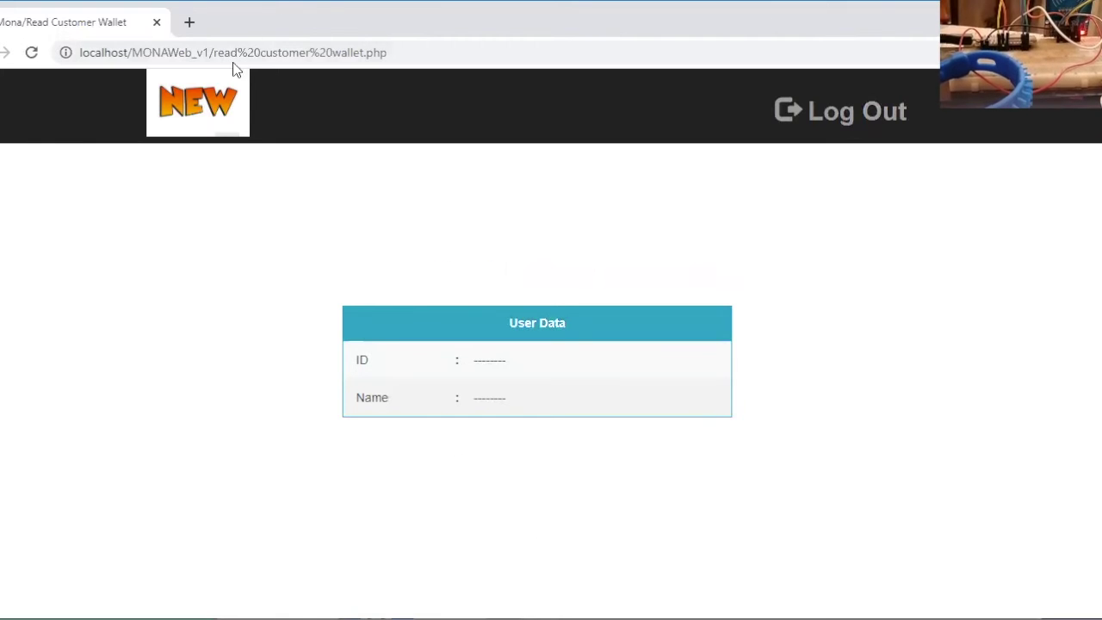
pyautogui.moveTo(214, 52); pyautogui.dragTo(405, 52)
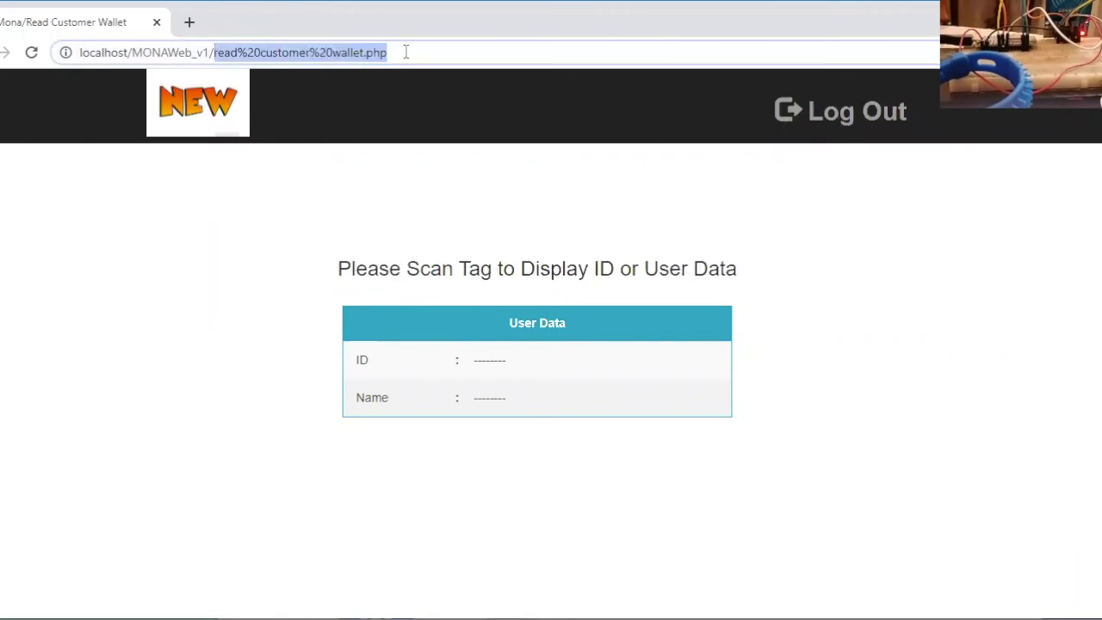
# Return to the MONAWeb_v1 home page and log in with the customer's saved username and password
pyautogui.press('BackSpace')
pyautogui.press('Return')
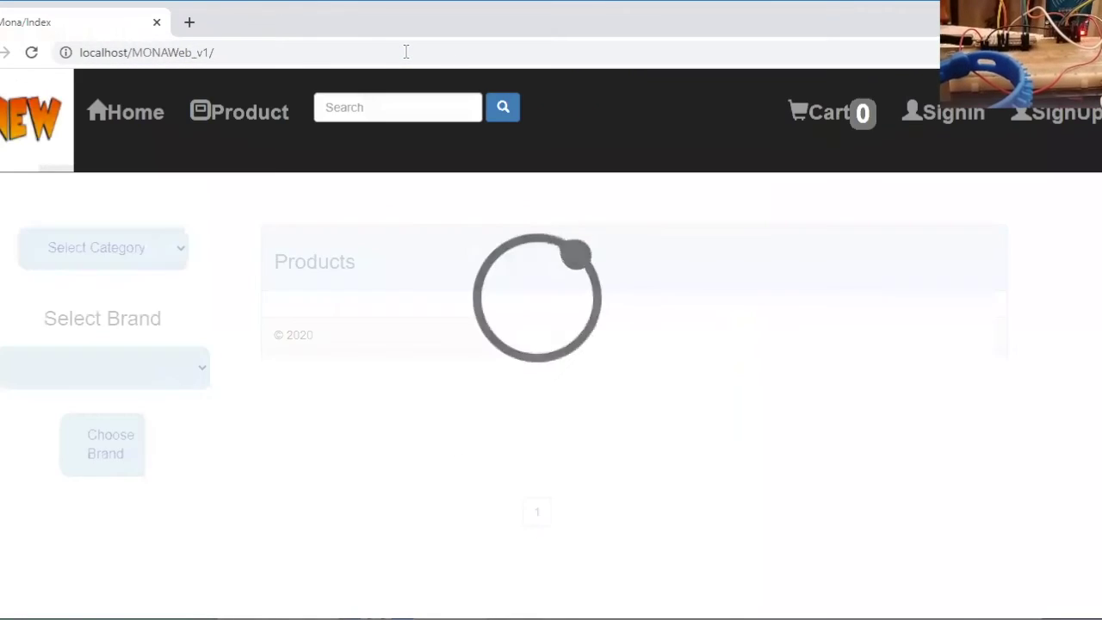
pyautogui.click(944, 116)
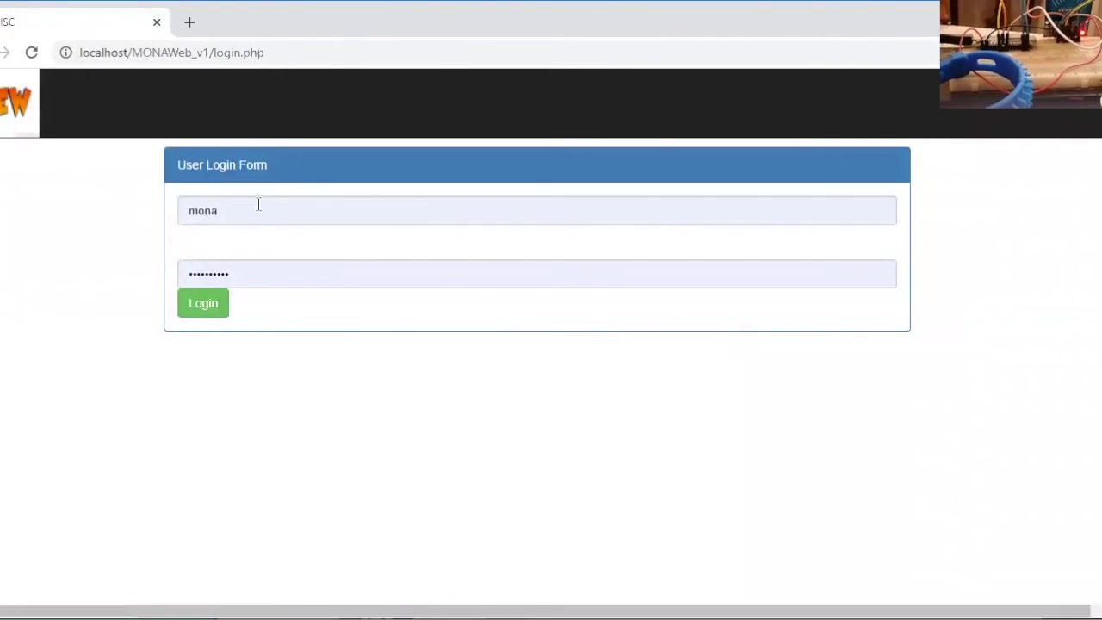
pyautogui.doubleClick(183, 208)
pyautogui.write('a')
pyautogui.click(241, 278)
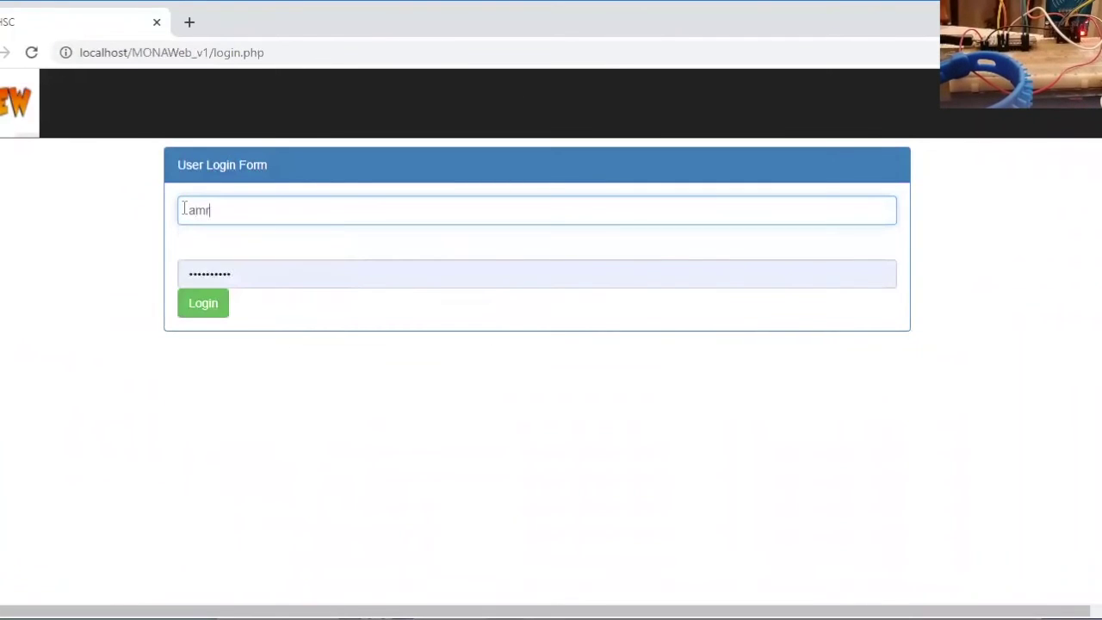
pyautogui.doubleClick(239, 275)
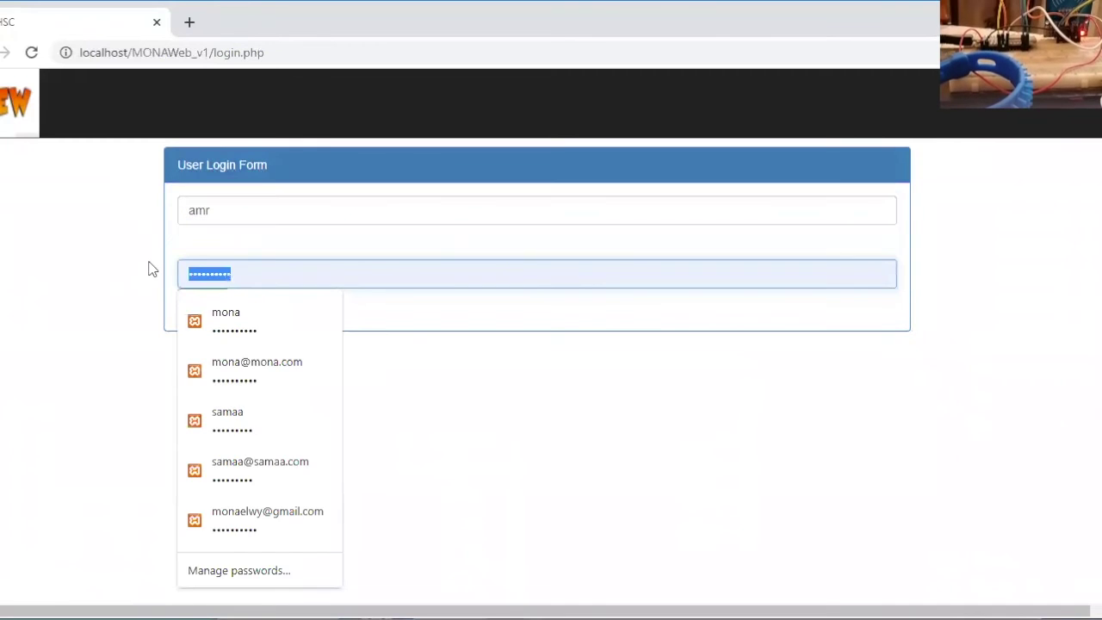
pyautogui.write('1234567')
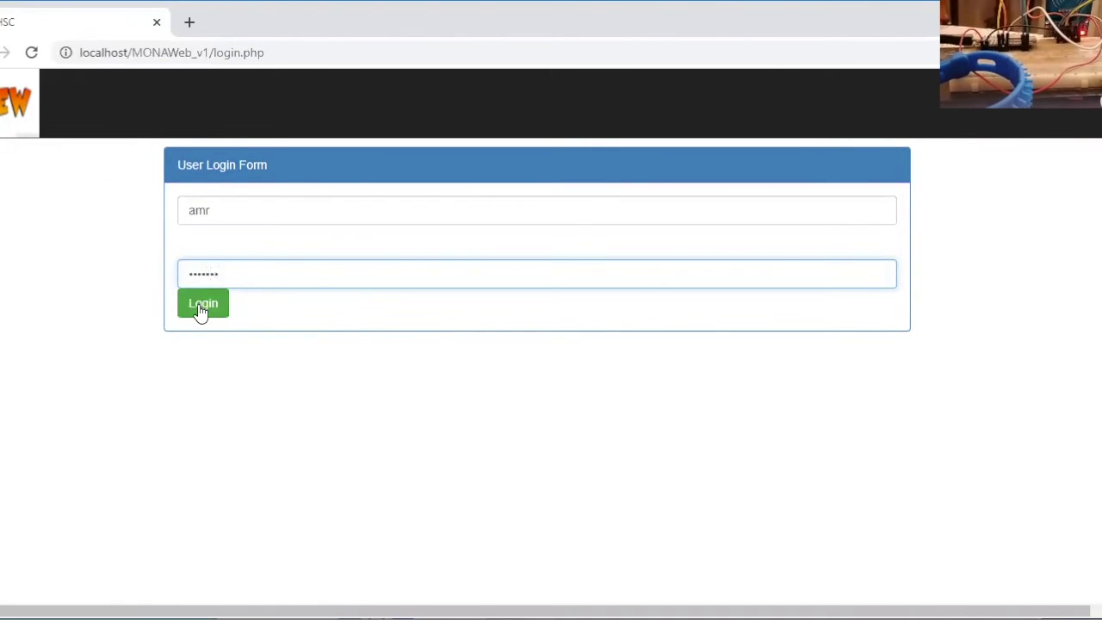
pyautogui.click(201, 308)
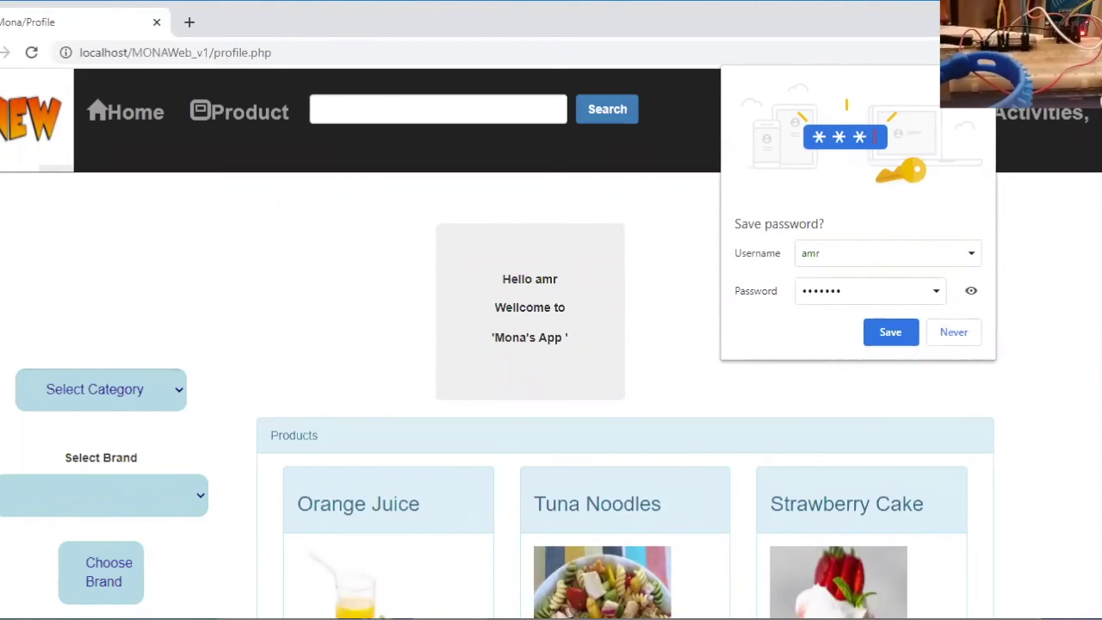
# Open the cart checkout and set the pool as the delivery location
pyautogui.click(899, 112)
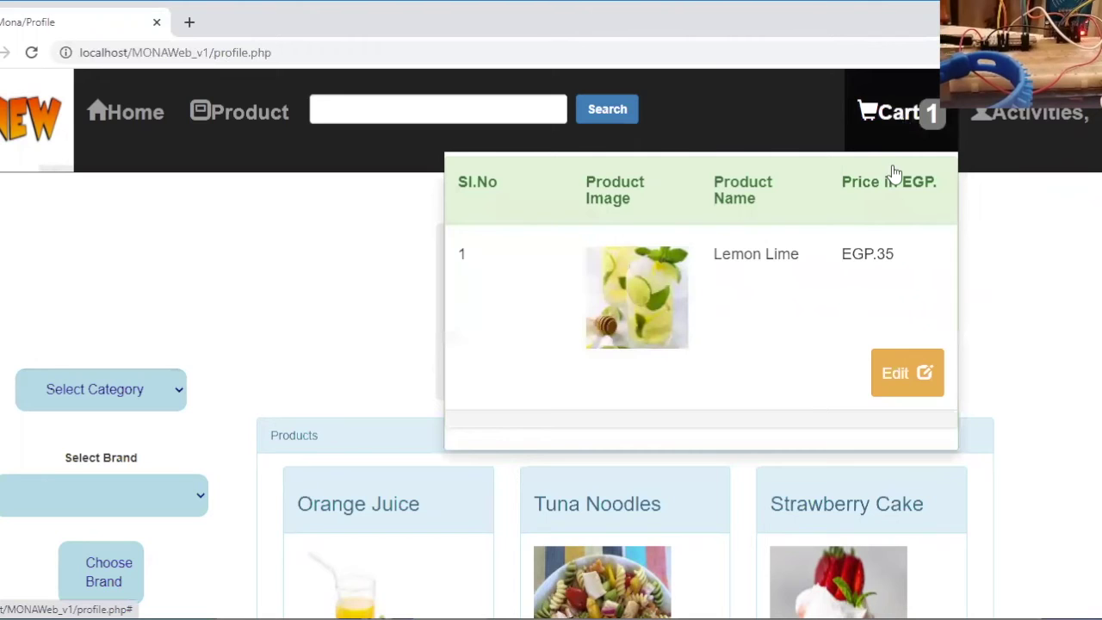
pyautogui.click(893, 371)
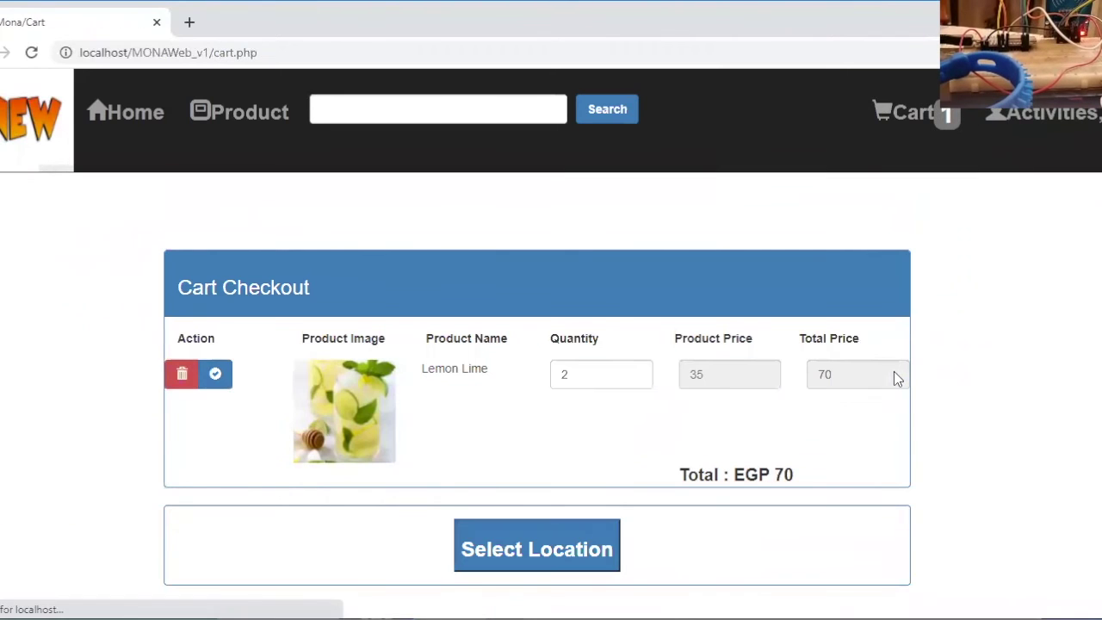
pyautogui.click(502, 546)
pyautogui.scroll(-4, 504, 545)
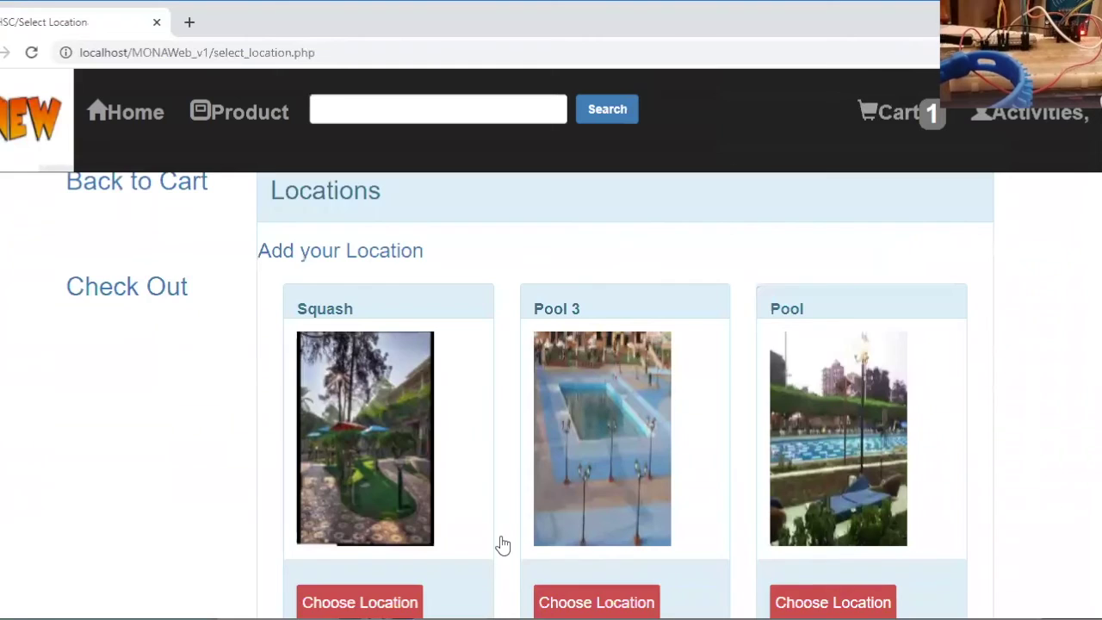
pyautogui.scroll(-2, 504, 545)
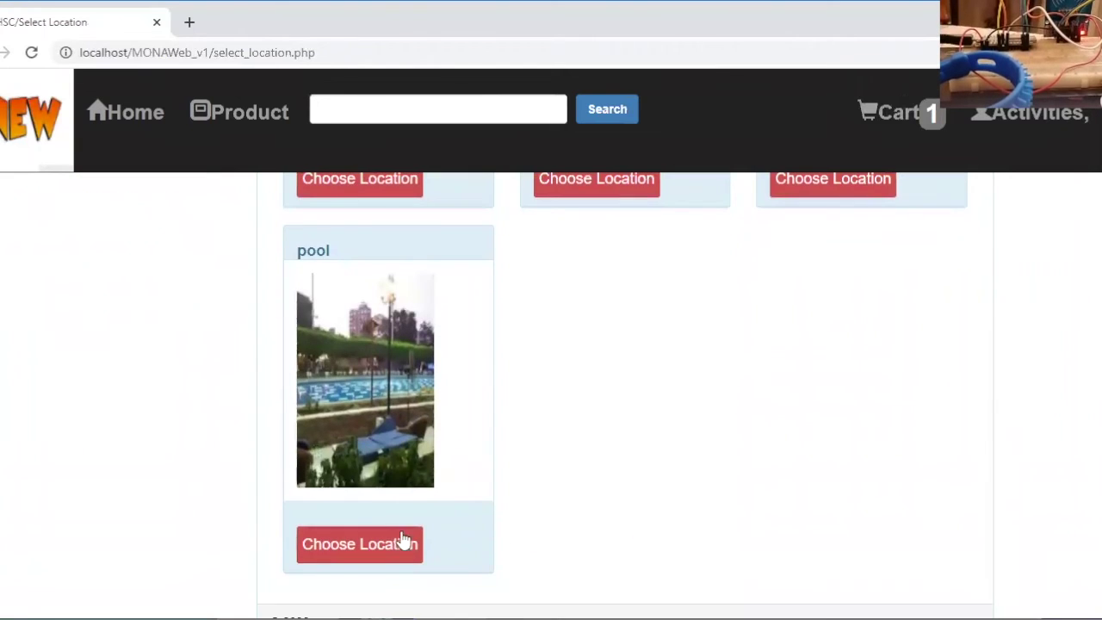
pyautogui.click(385, 553)
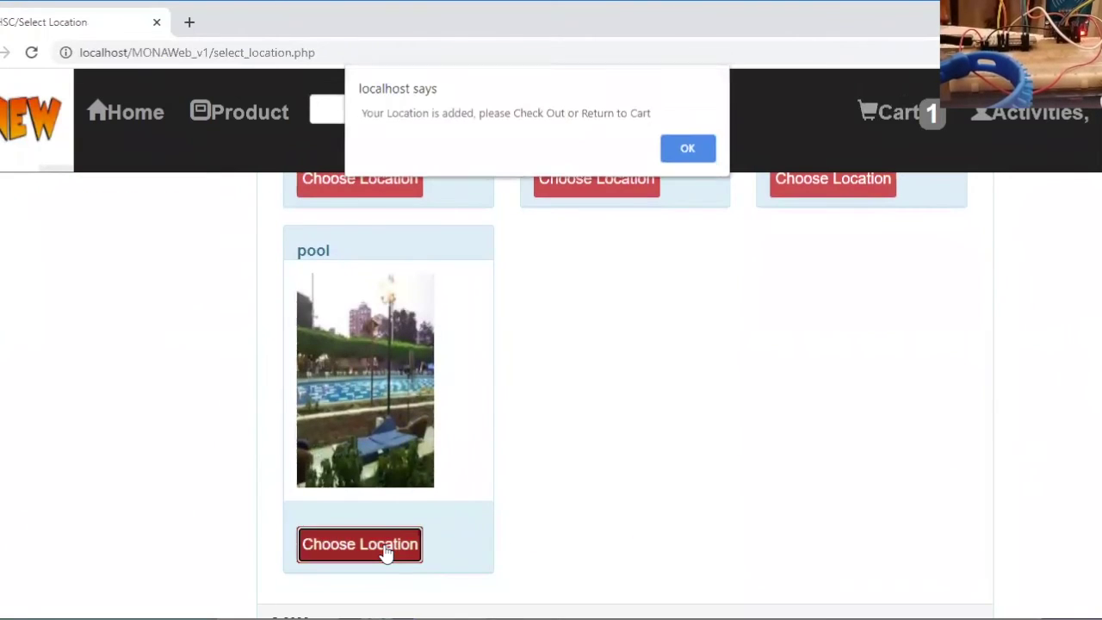
pyautogui.click(685, 149)
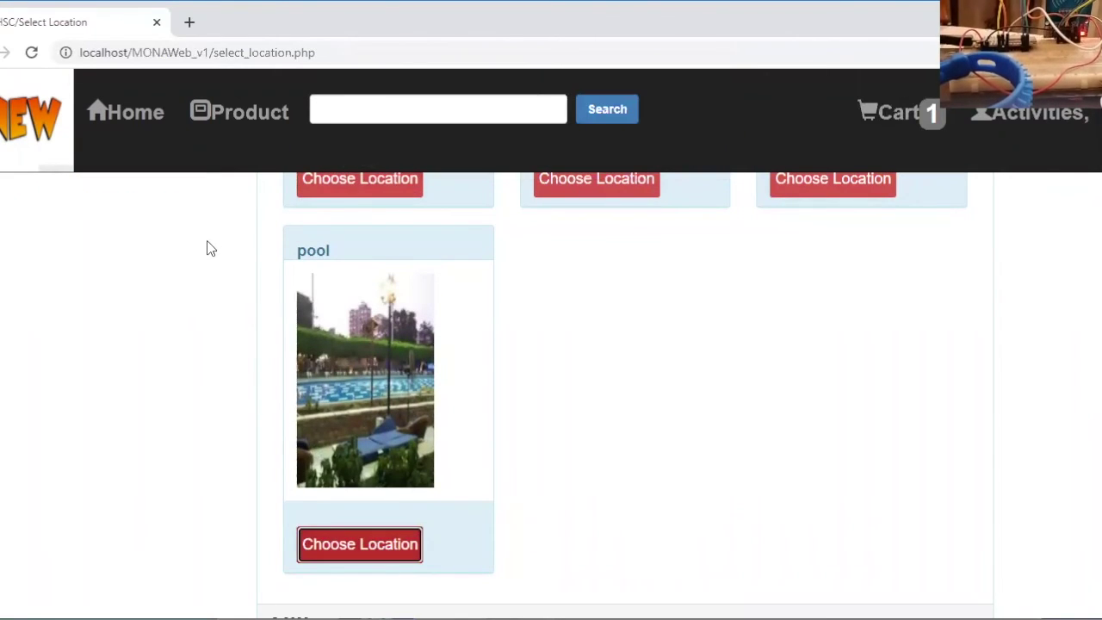
# Check out the Lemon Lime order and pay from the wallet, placing order 5
pyautogui.scroll(6, 207, 249)
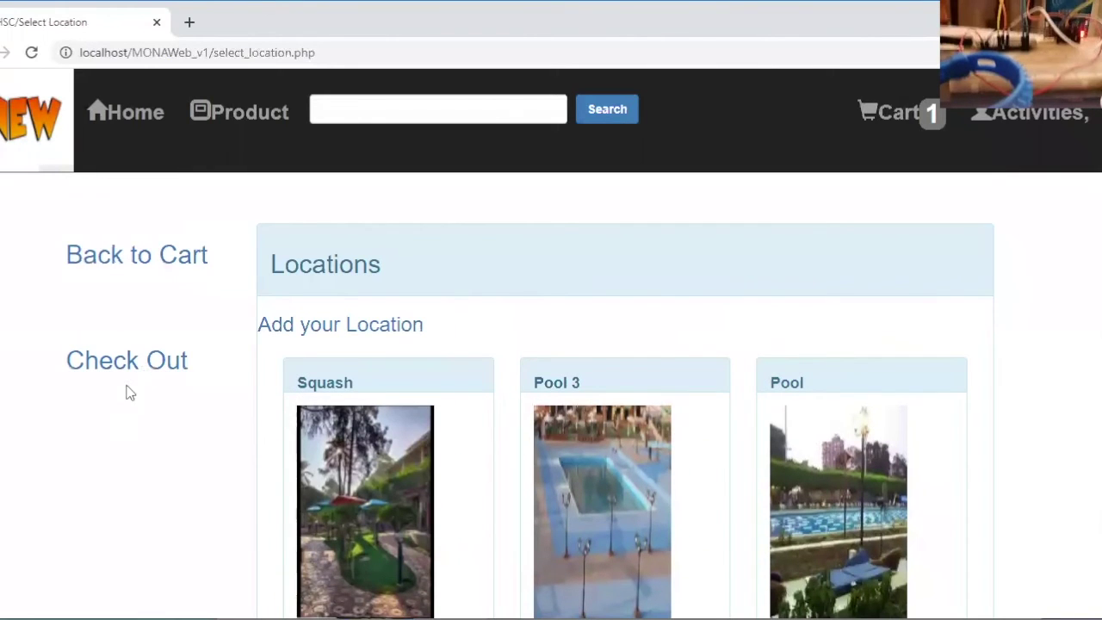
pyautogui.click(126, 363)
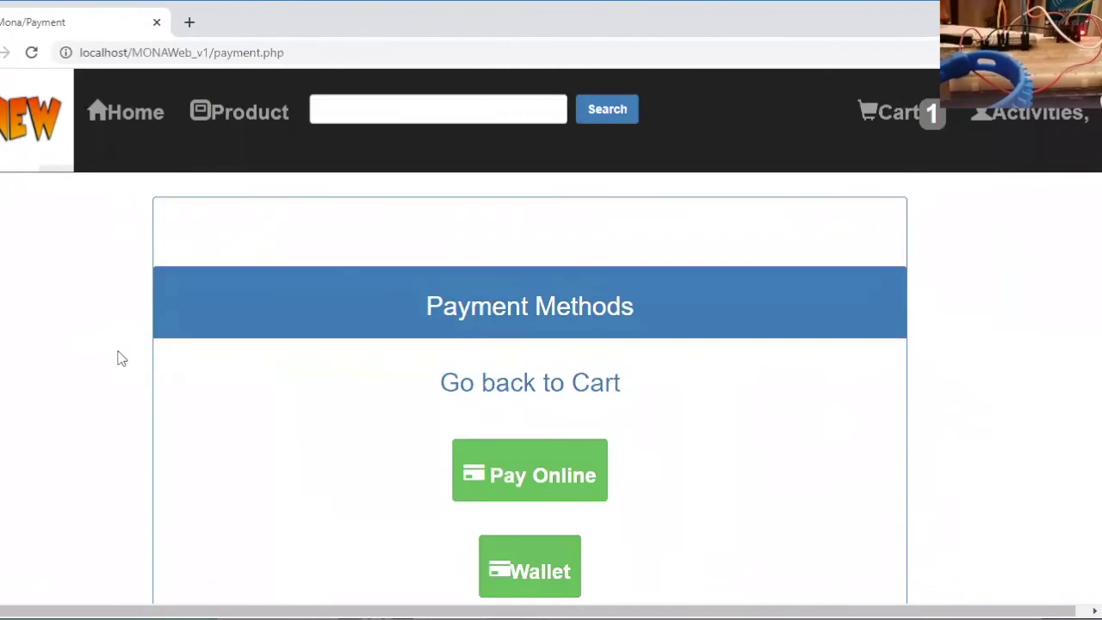
pyautogui.scroll(-2, 121, 359)
pyautogui.click(530, 406)
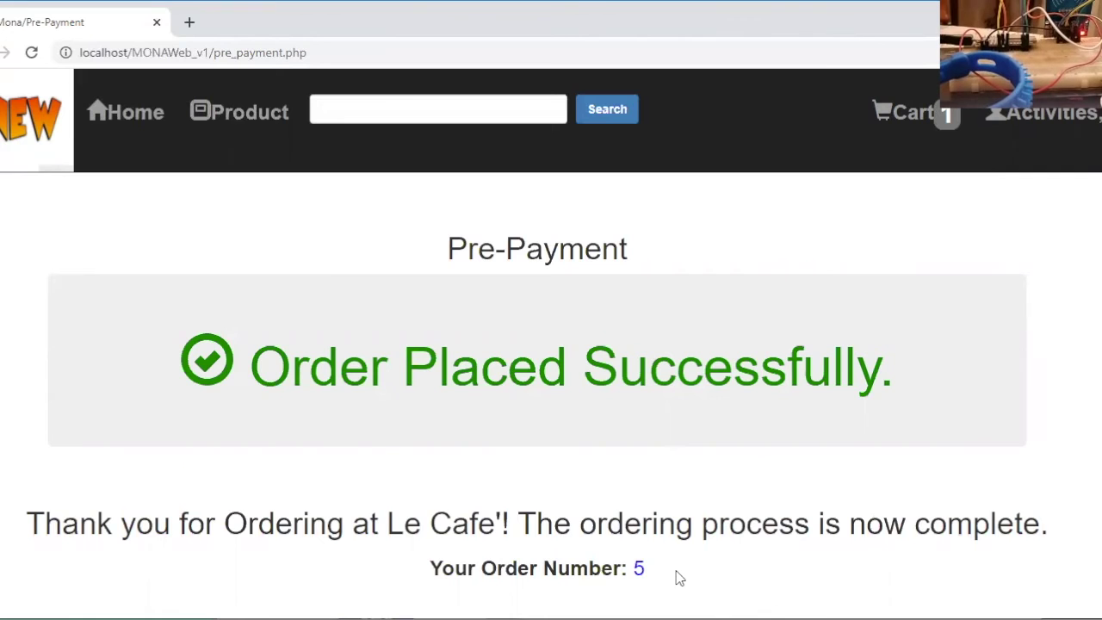
# Review the customer's orders listing order 5, then view payment details: 500 deposited, 70 spent, 430 left
pyautogui.click(1047, 118)
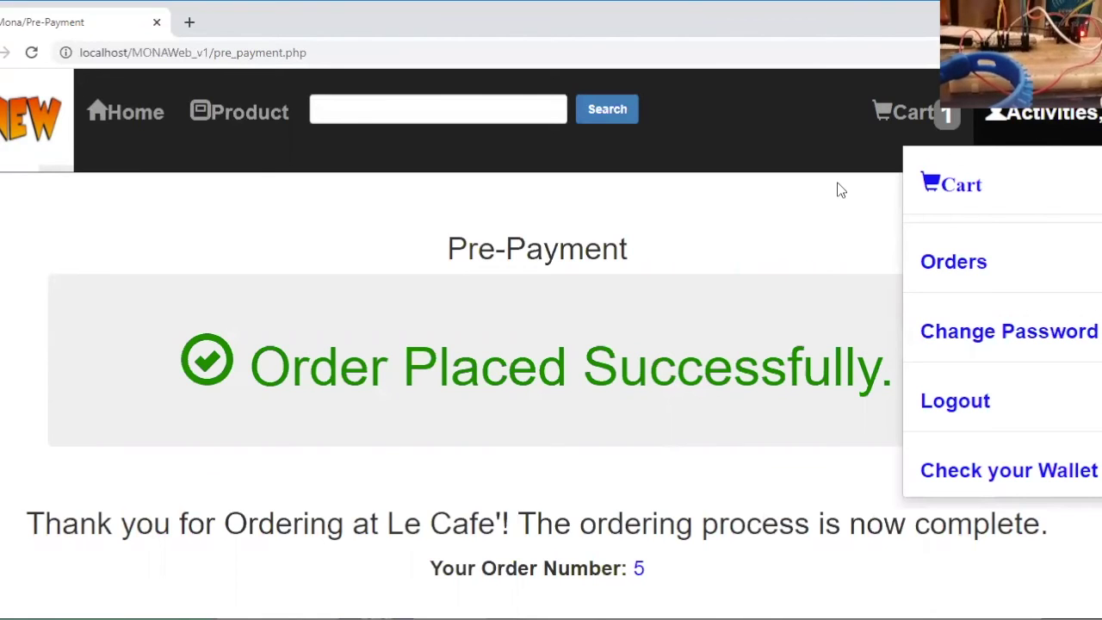
pyautogui.click(953, 263)
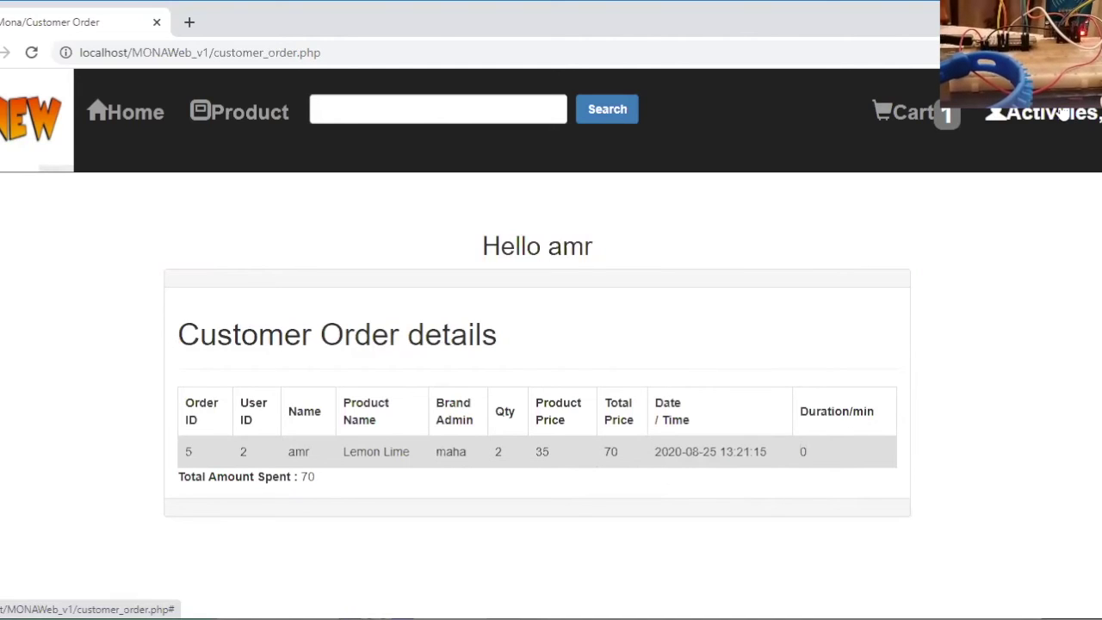
pyautogui.click(1063, 118)
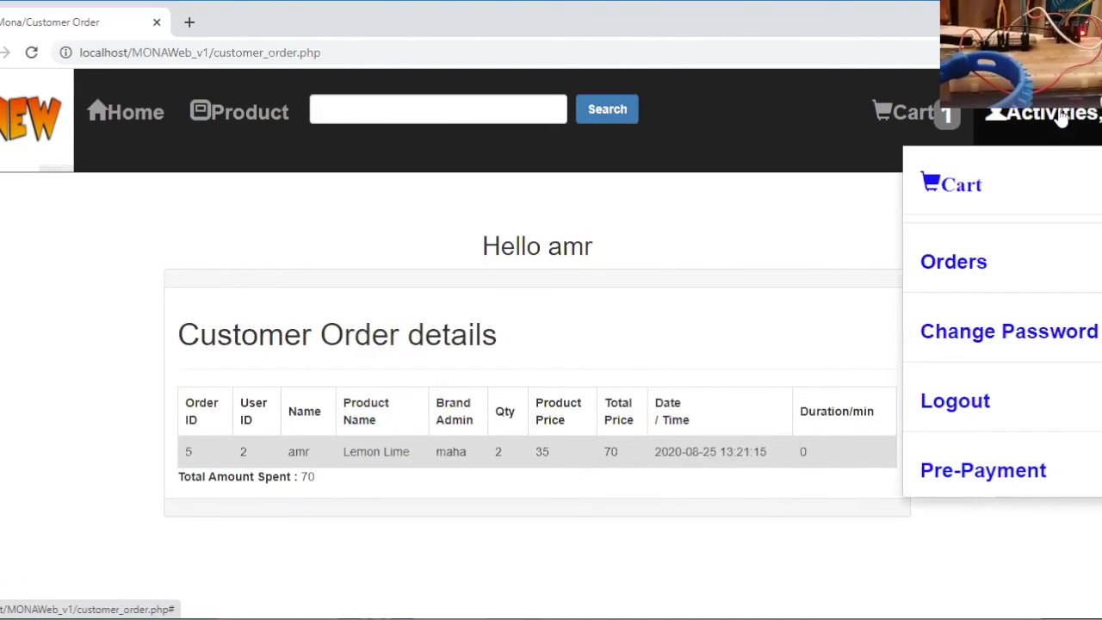
pyautogui.click(990, 467)
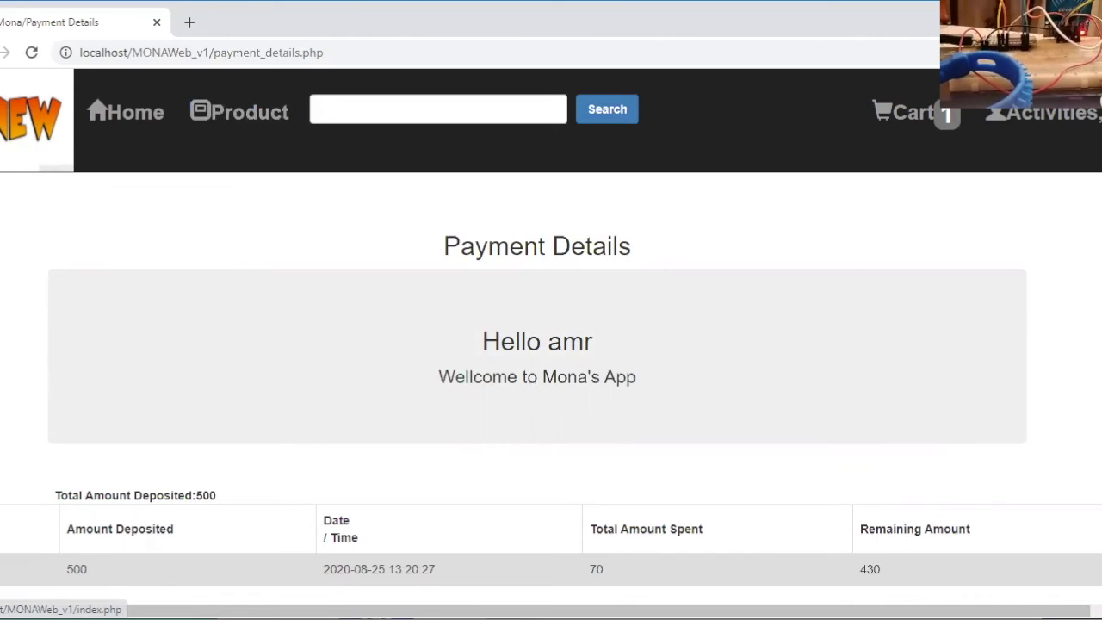
# Load the Read Tag ID page from the address bar, showing the tag's user data, photo and 430 remaining
pyautogui.moveTo(213, 52); pyautogui.dragTo(300, 54)
pyautogui.write('read')
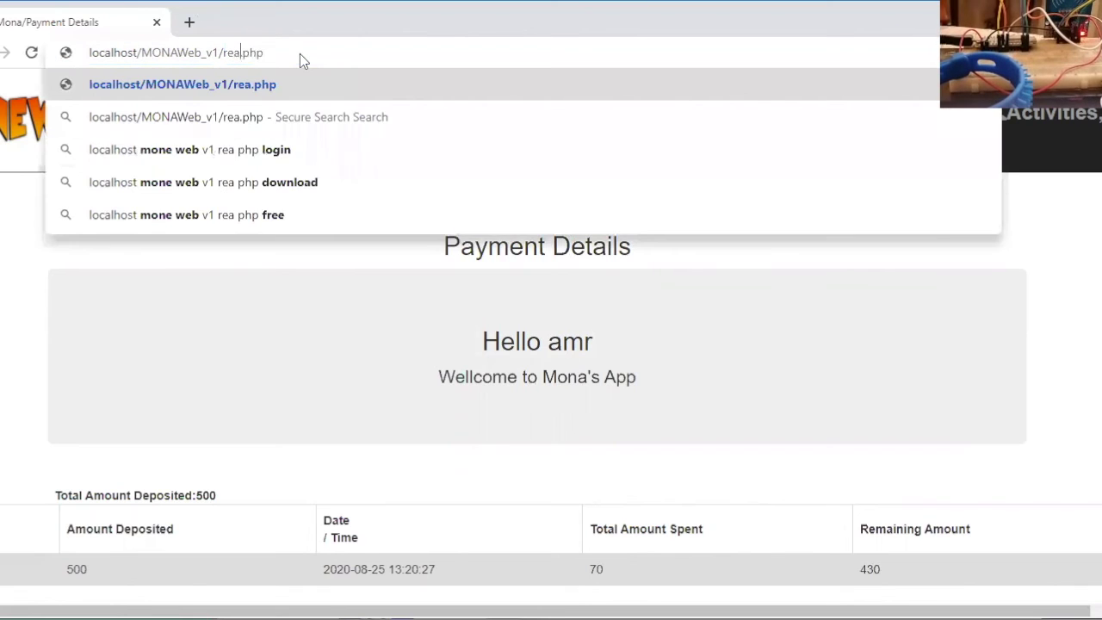
pyautogui.write(' tag')
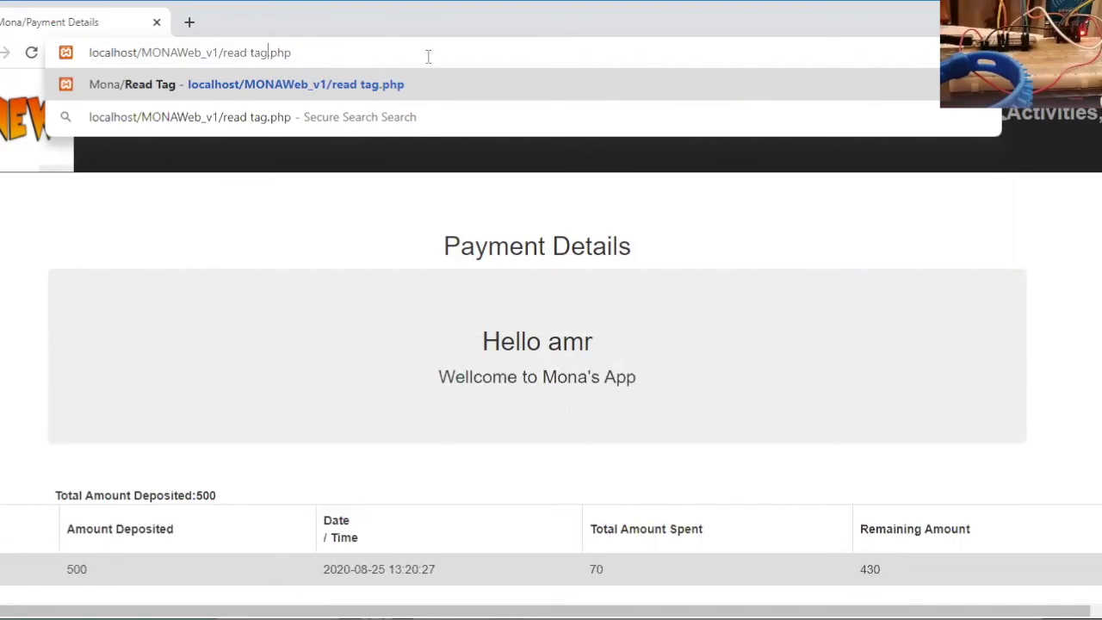
pyautogui.click(313, 55)
pyautogui.press('Return')
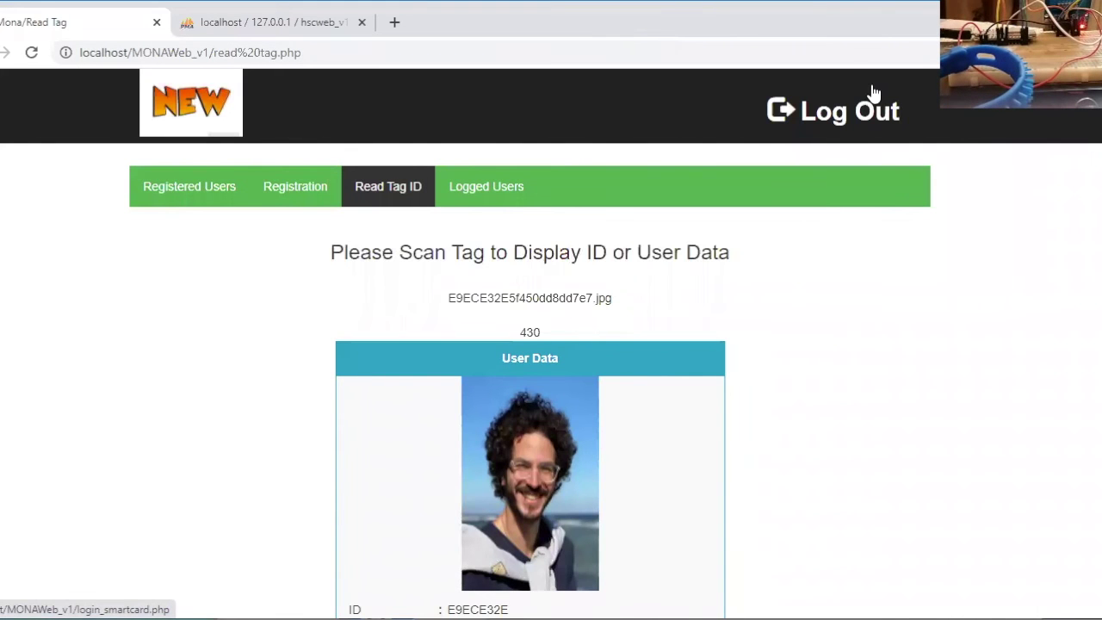
pyautogui.scroll(-2, 181, 509)
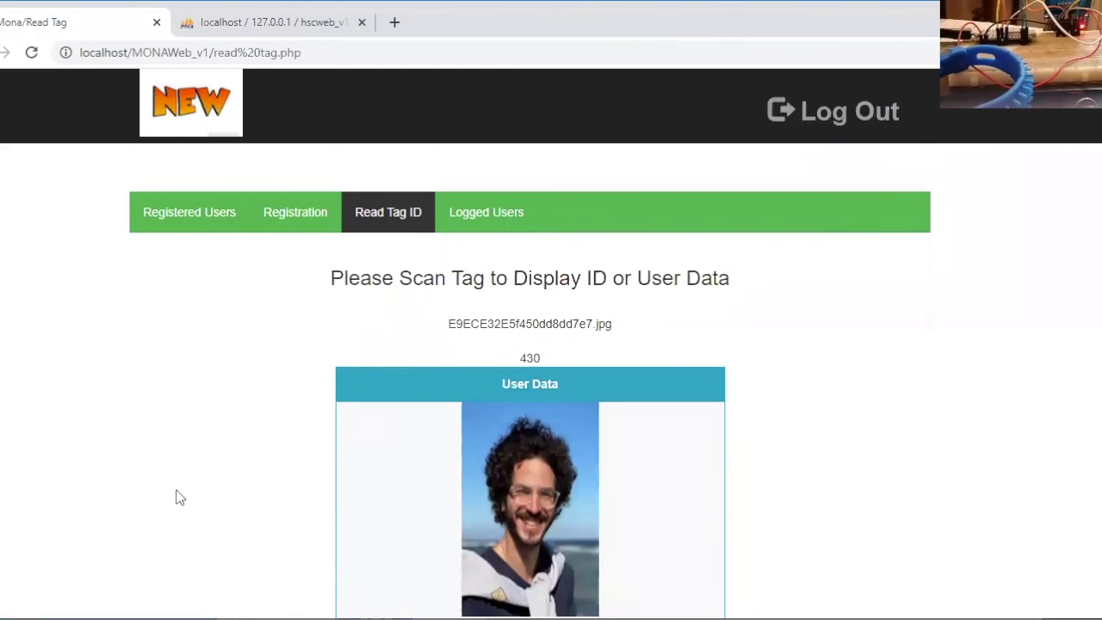
# Review the Logged Users and Registered Users lists, then navigate to the site's admin/ area
pyautogui.click(472, 217)
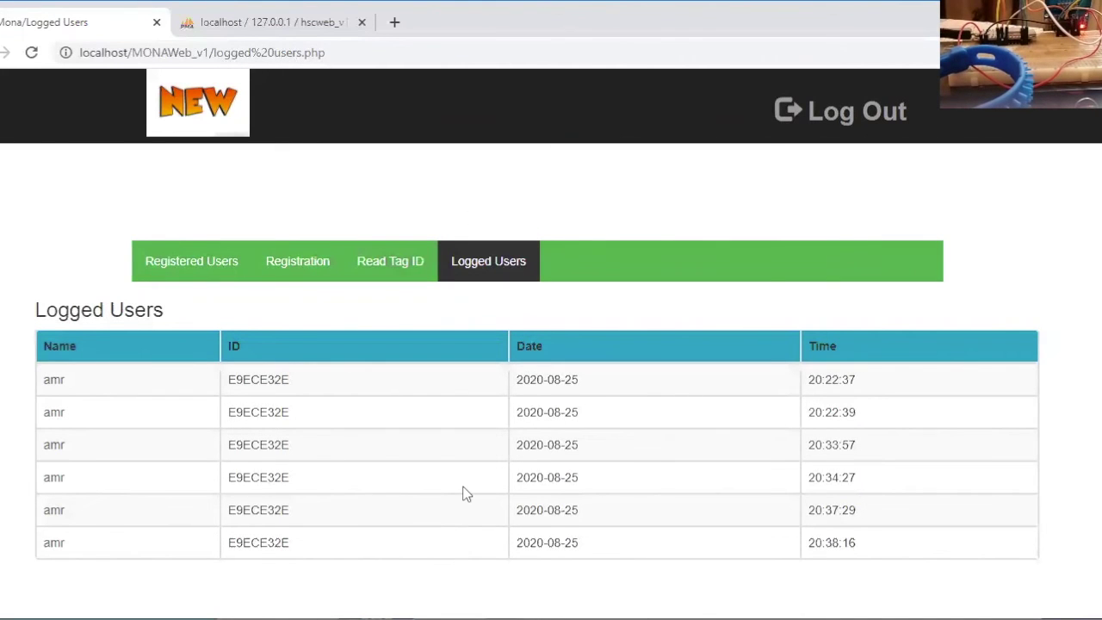
pyautogui.click(161, 258)
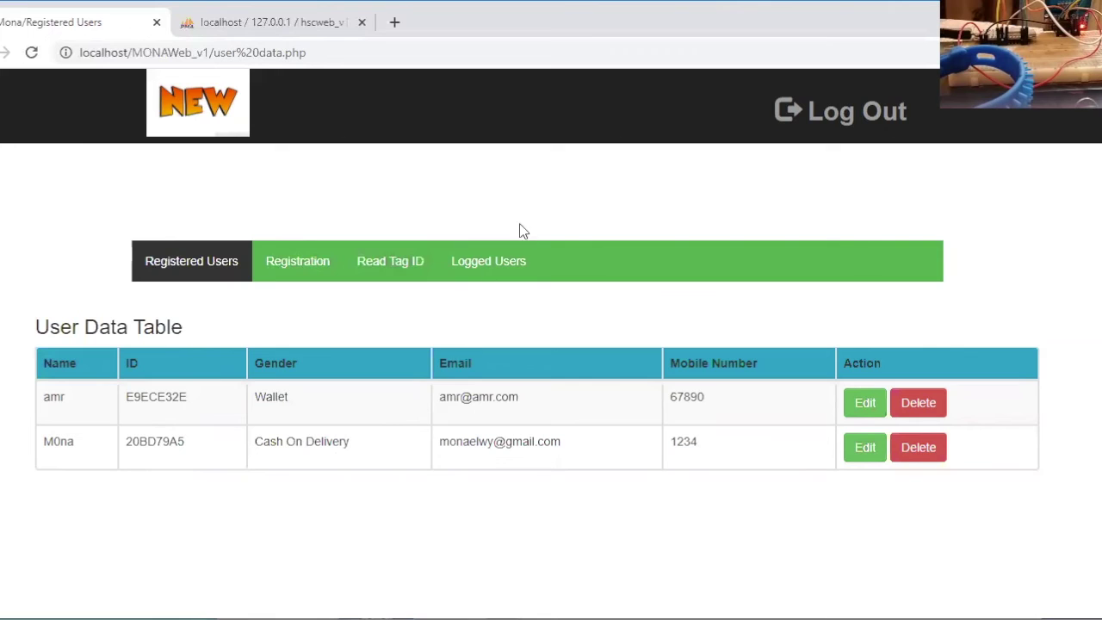
pyautogui.moveTo(214, 51); pyautogui.dragTo(351, 47)
pyautogui.write('admin')
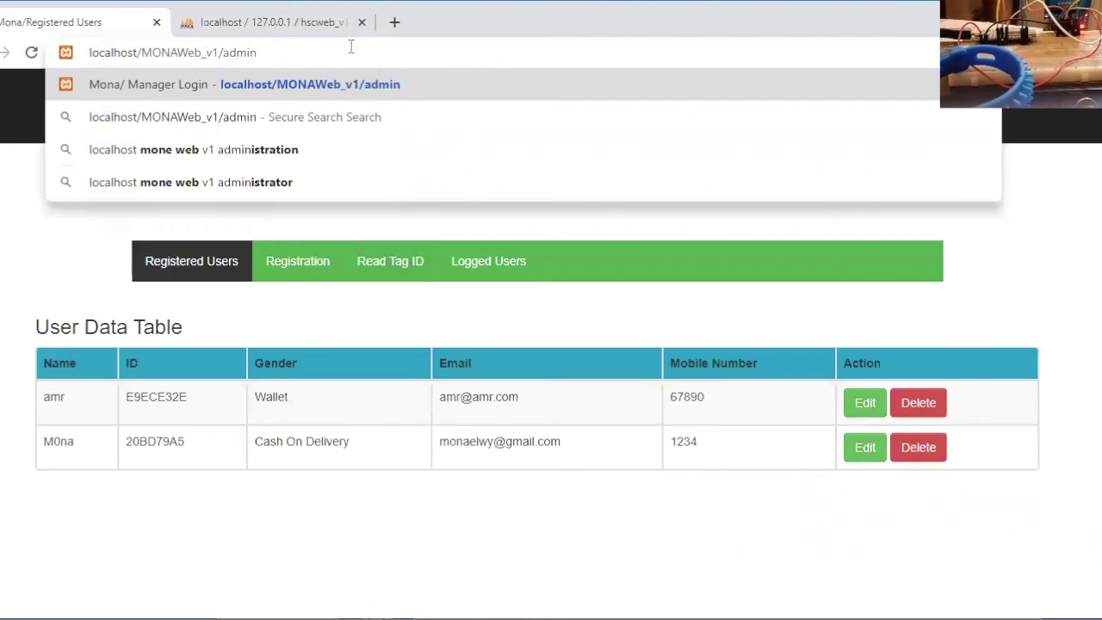
pyautogui.write('/')
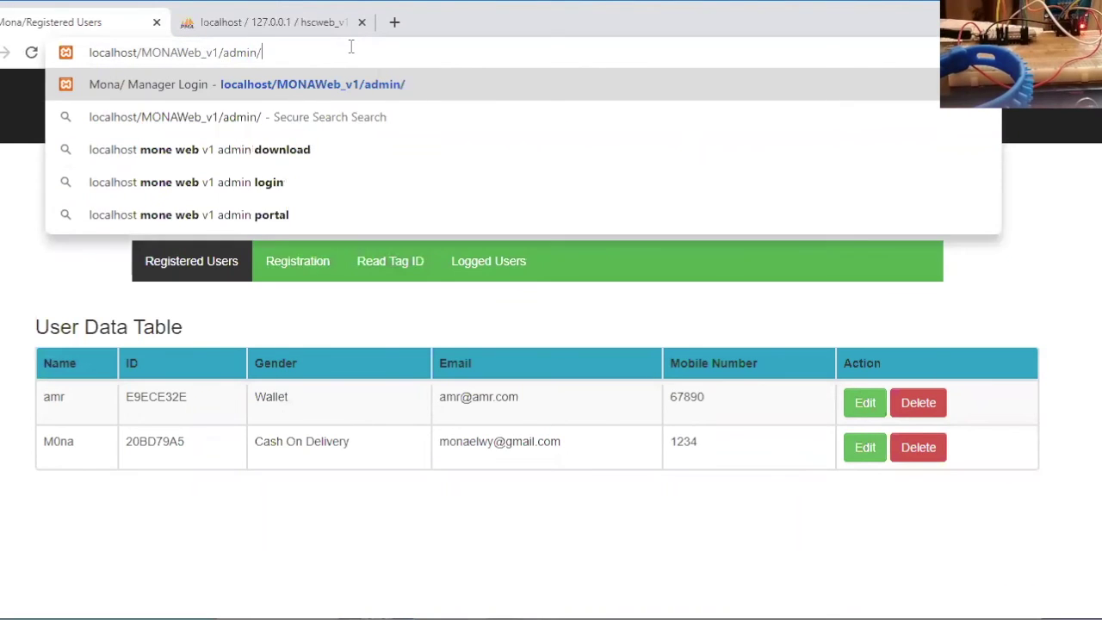
pyautogui.press('Return')
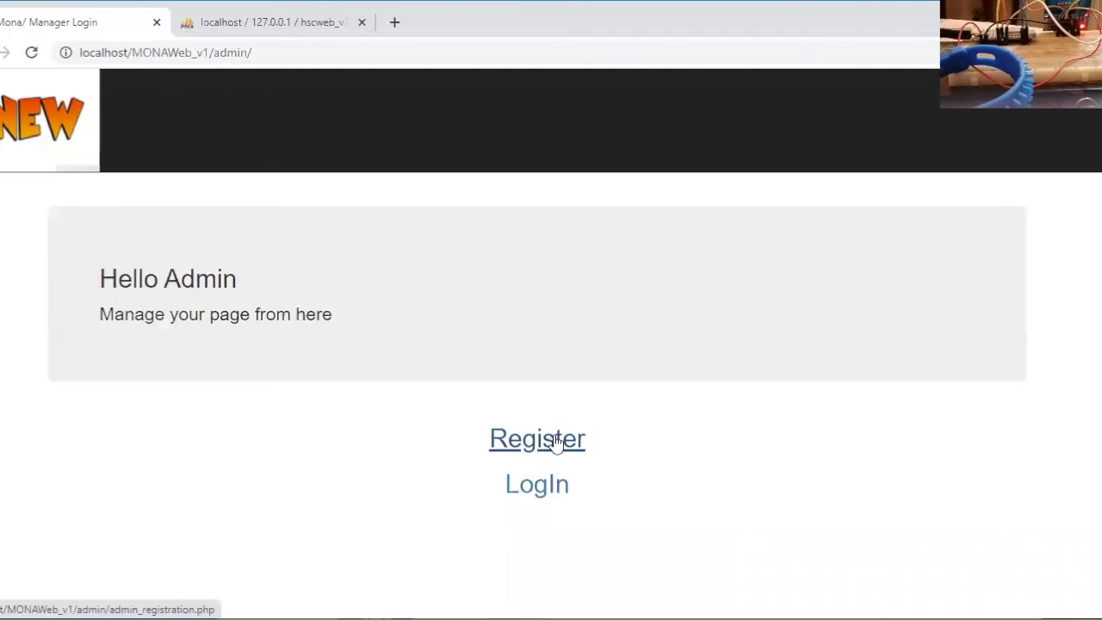
# Try the prefilled admin login, visit the Admin SignUp form, and return to the Admin Login Form
pyautogui.click(551, 492)
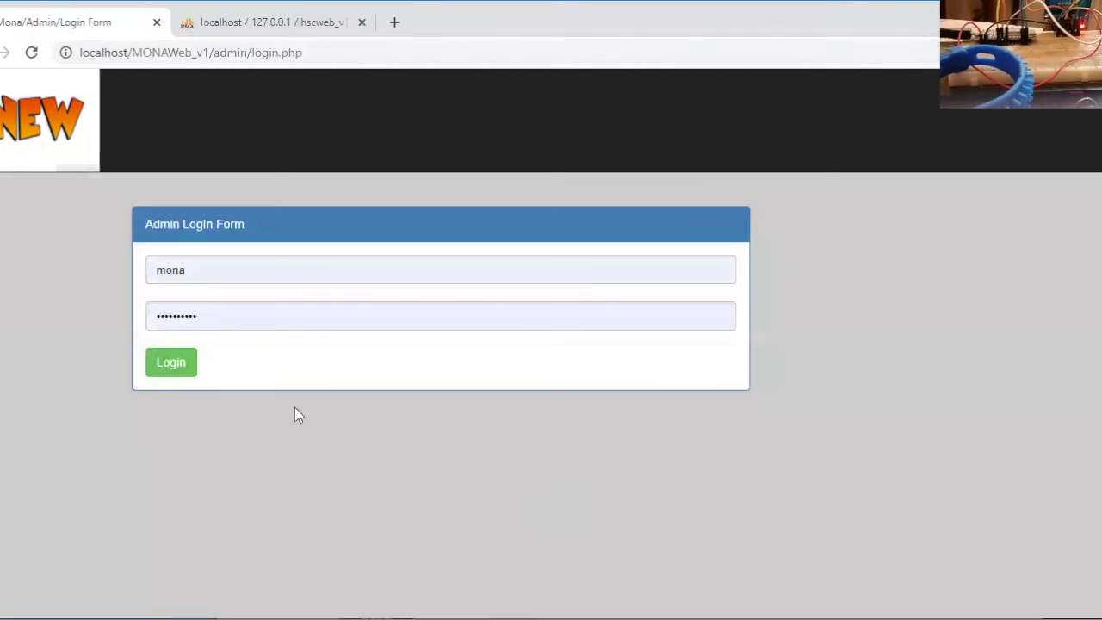
pyautogui.doubleClick(189, 272)
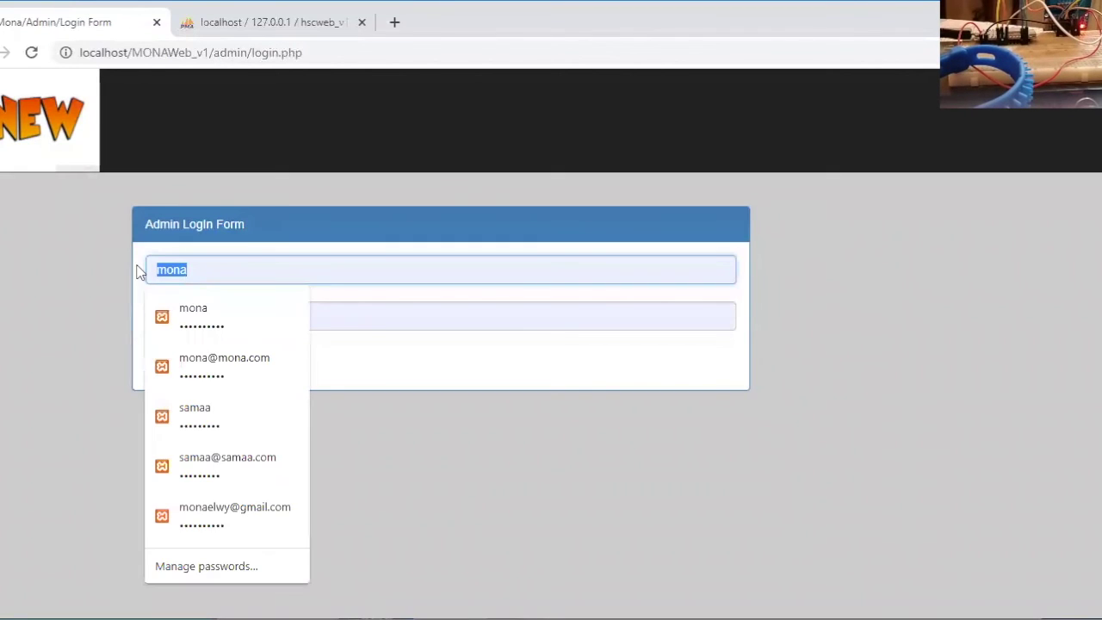
pyautogui.click(76, 289)
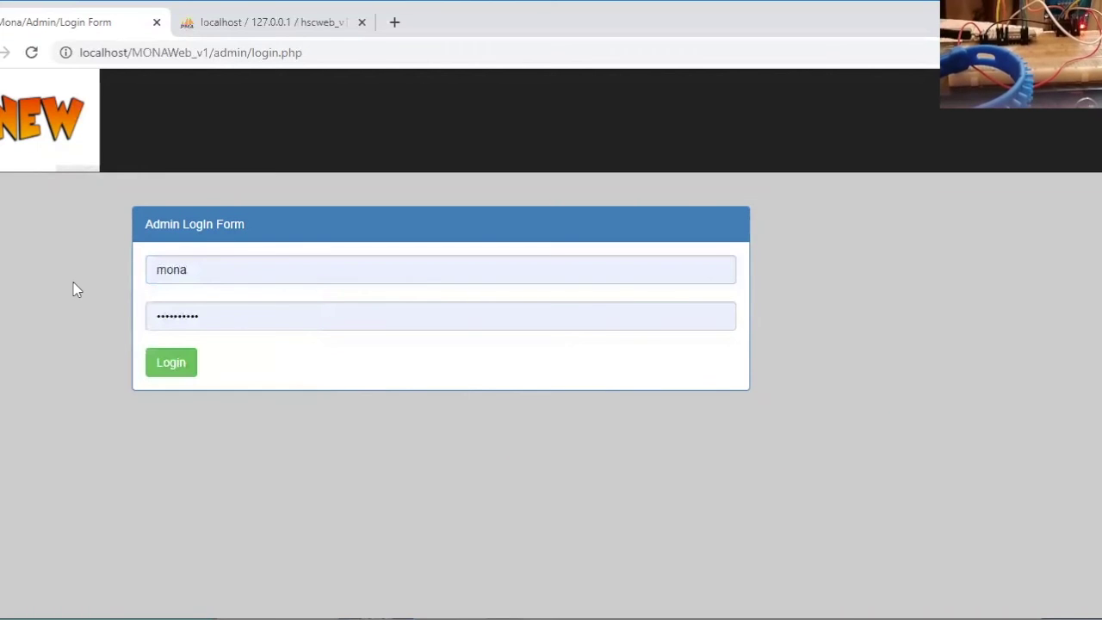
pyautogui.click(170, 361)
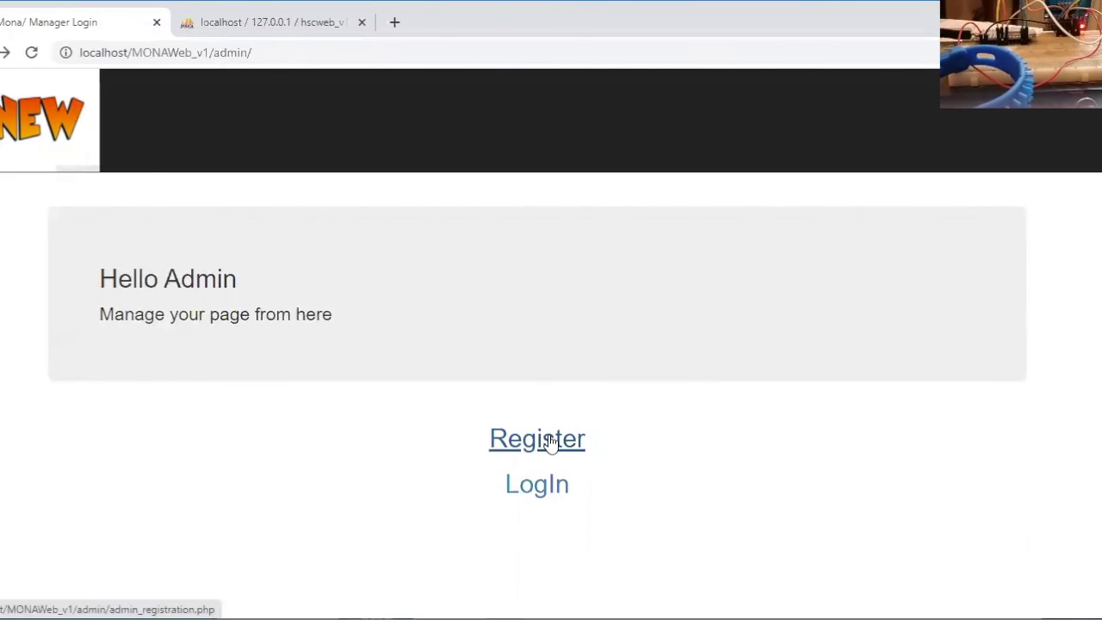
pyautogui.click(551, 441)
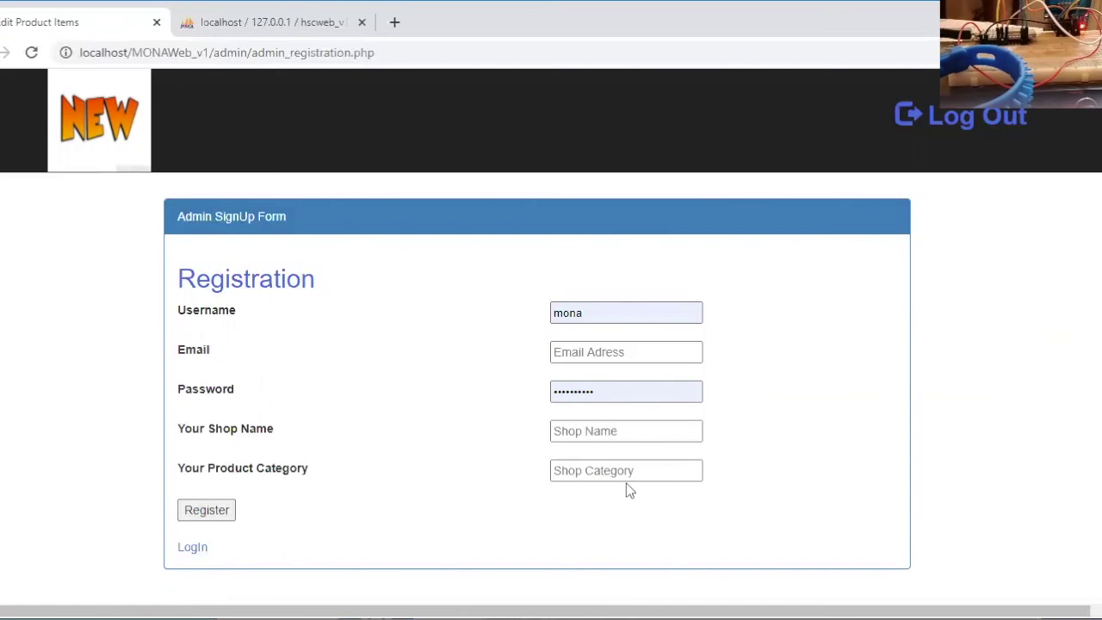
pyautogui.click(187, 548)
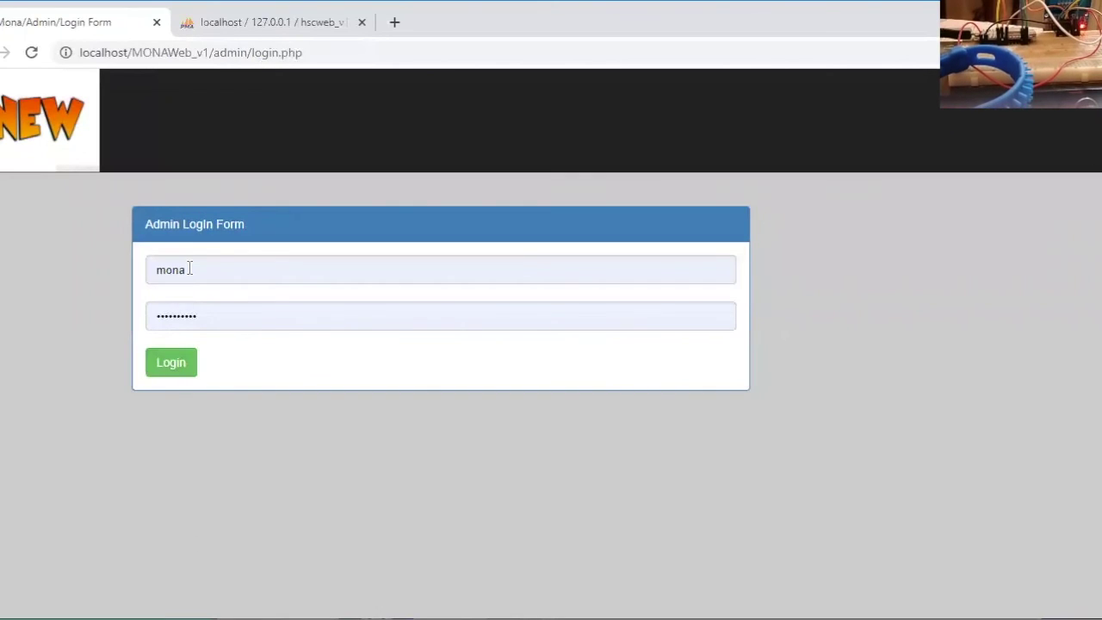
pyautogui.click(188, 268)
# Log in with another saved admin account and its password, reaching the Add Product Items page
pyautogui.moveTo(188, 269); pyautogui.dragTo(142, 270)
pyautogui.write('sah')
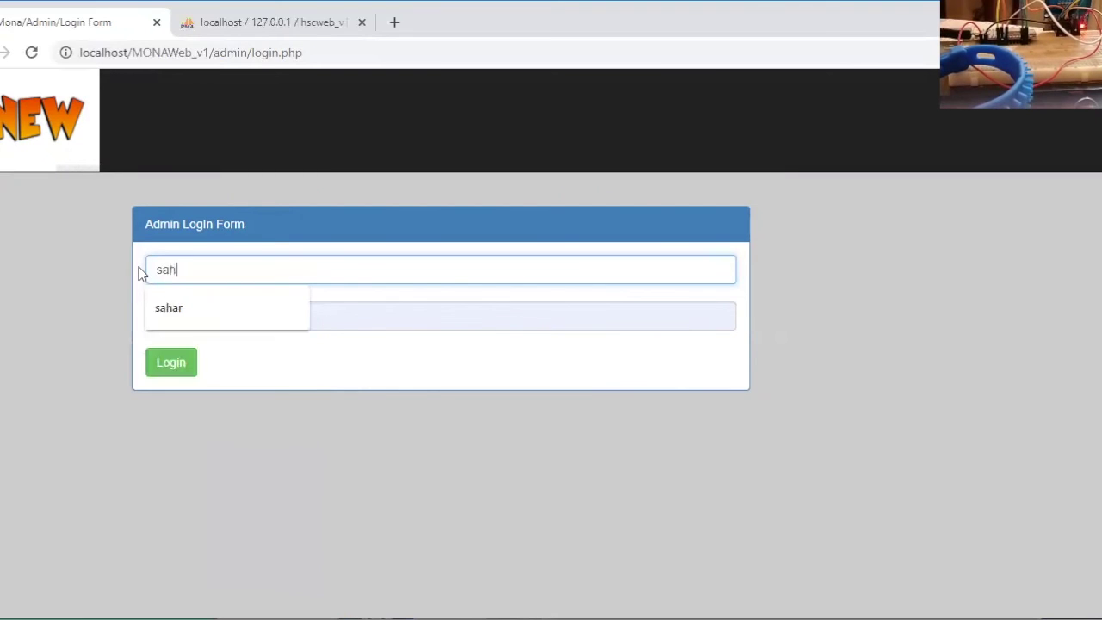
pyautogui.press('Down')
pyautogui.press('Return')
pyautogui.moveTo(201, 318); pyautogui.dragTo(140, 317)
pyautogui.write('12345')
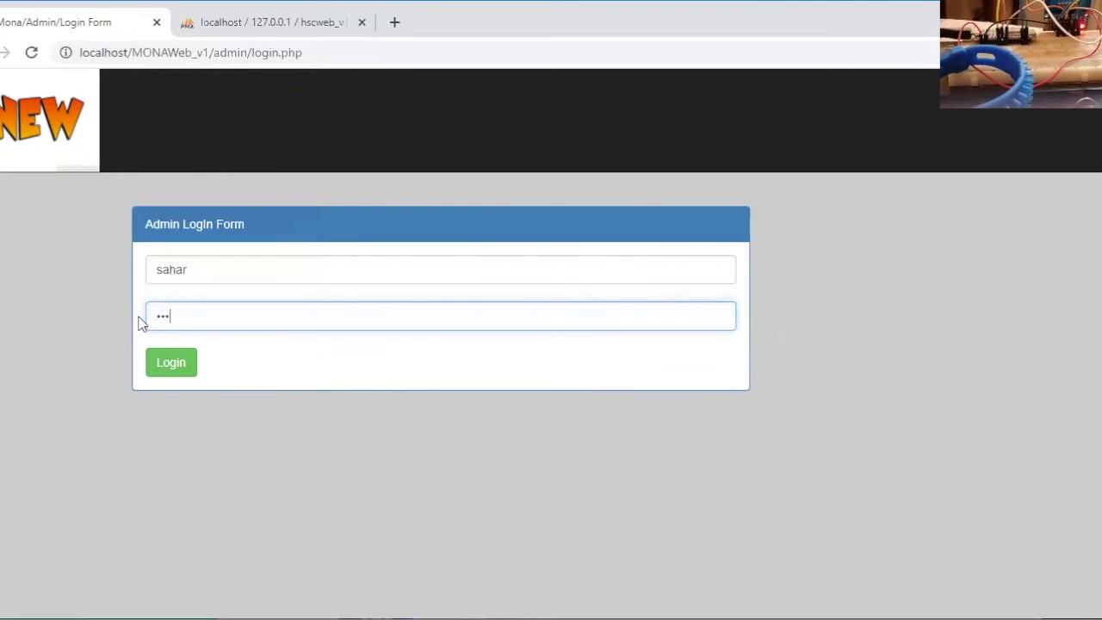
pyautogui.write('6789')
pyautogui.click(170, 363)
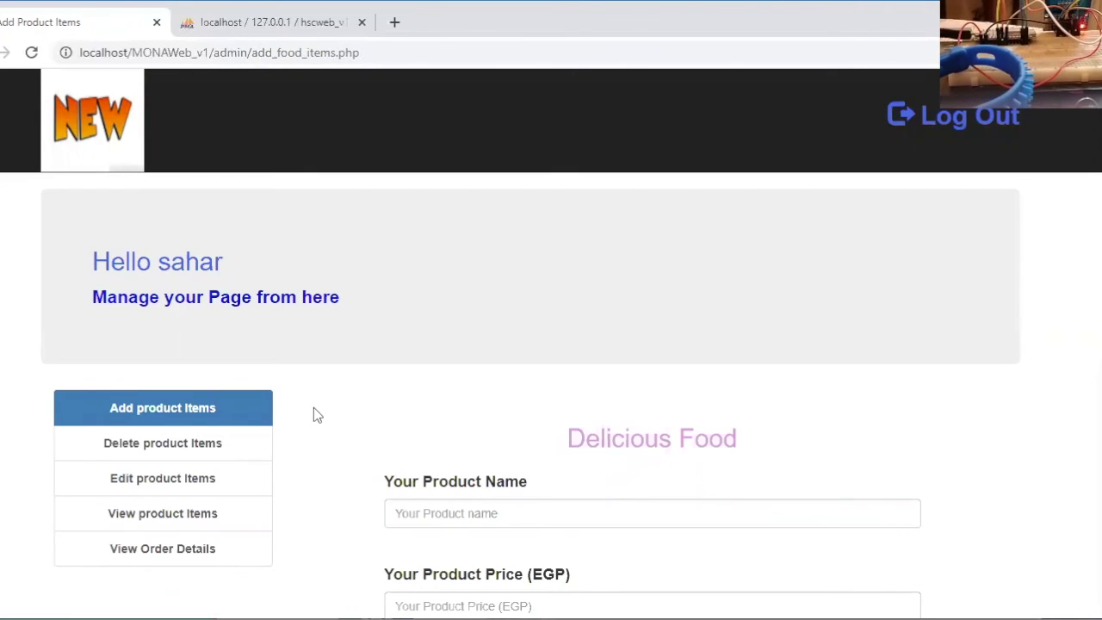
# Scroll through the Add Product Items form, then go to Edit Product Items
pyautogui.scroll(-3, 314, 408)
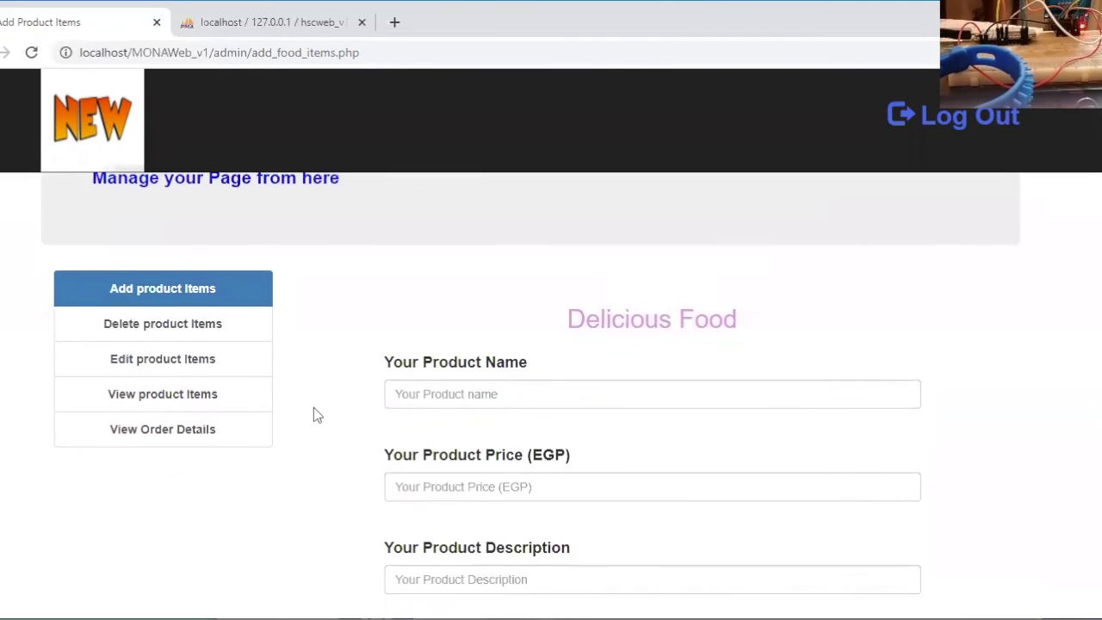
pyautogui.scroll(1, 313, 415)
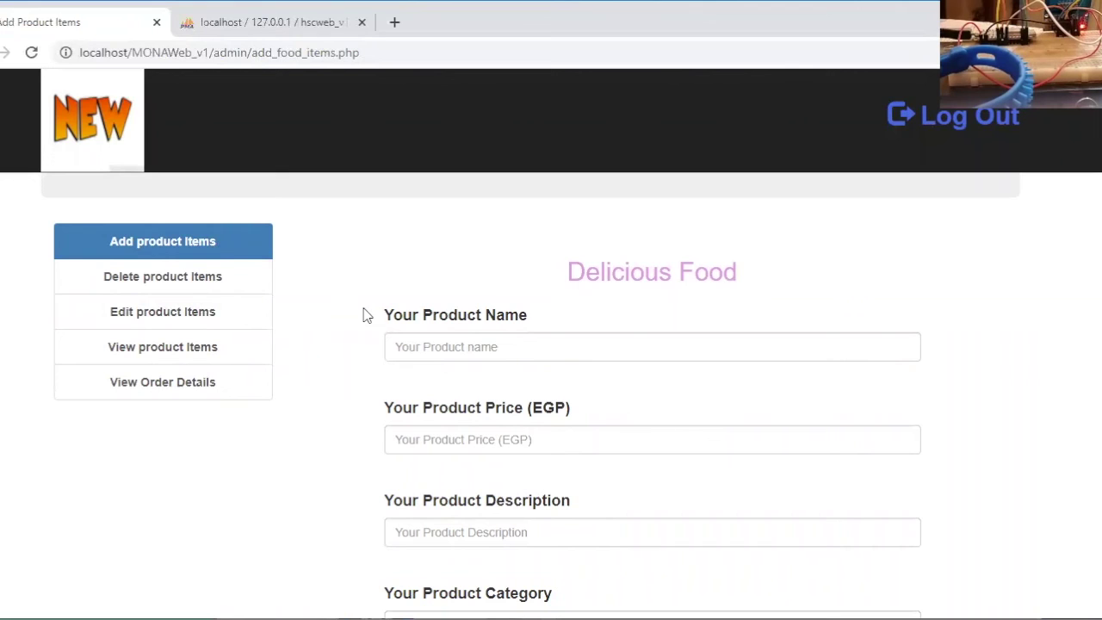
pyautogui.scroll(-1, 294, 445)
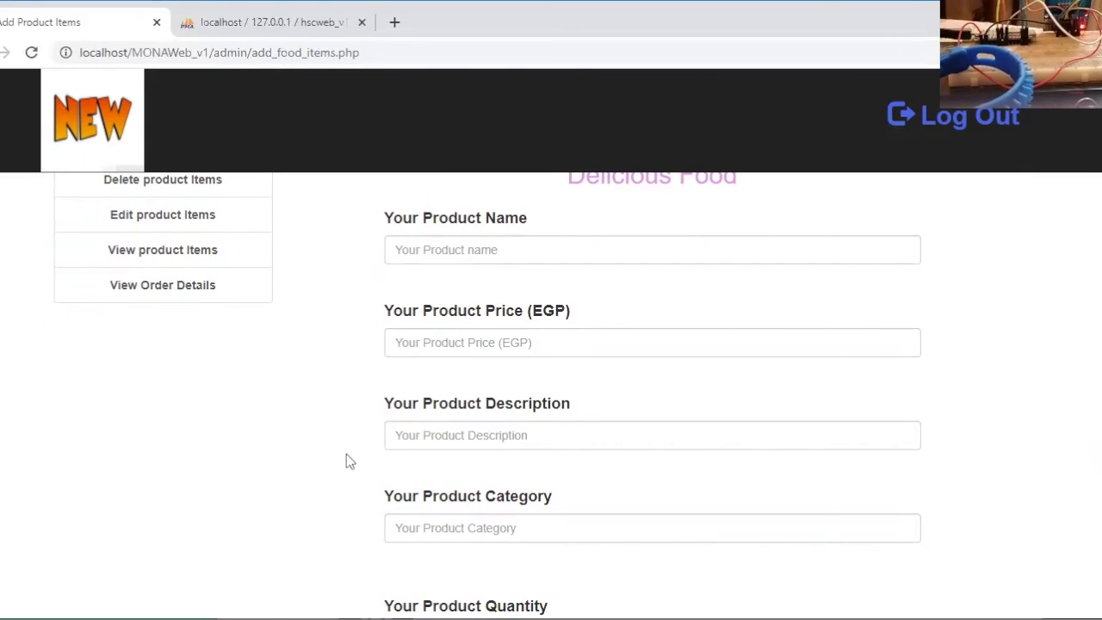
pyautogui.scroll(-3, 347, 455)
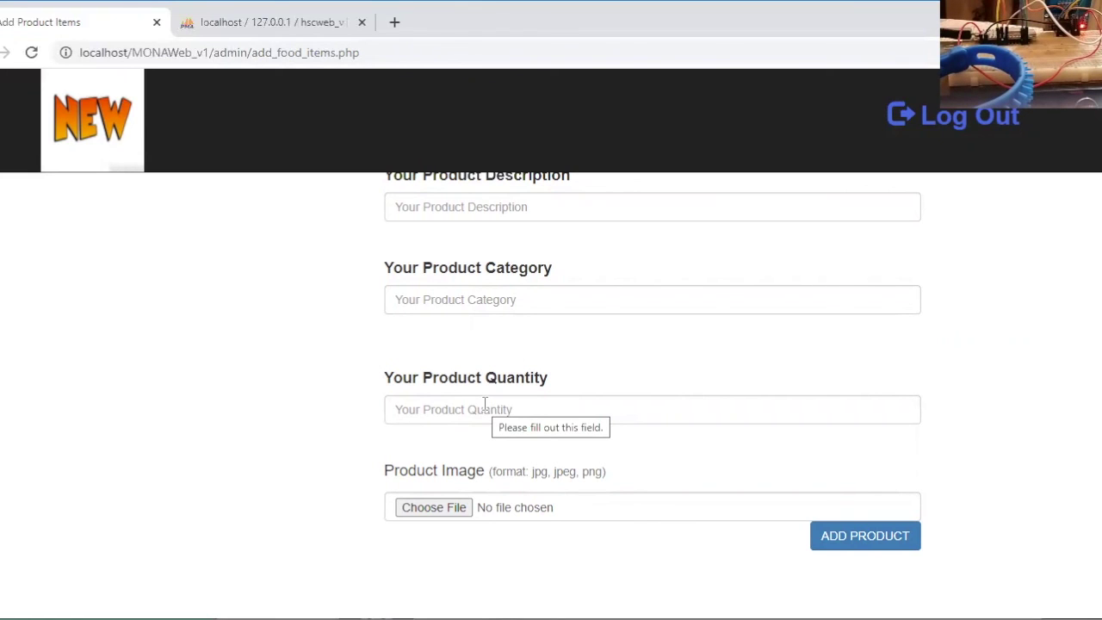
pyautogui.scroll(5, 163, 344)
pyautogui.click(163, 344)
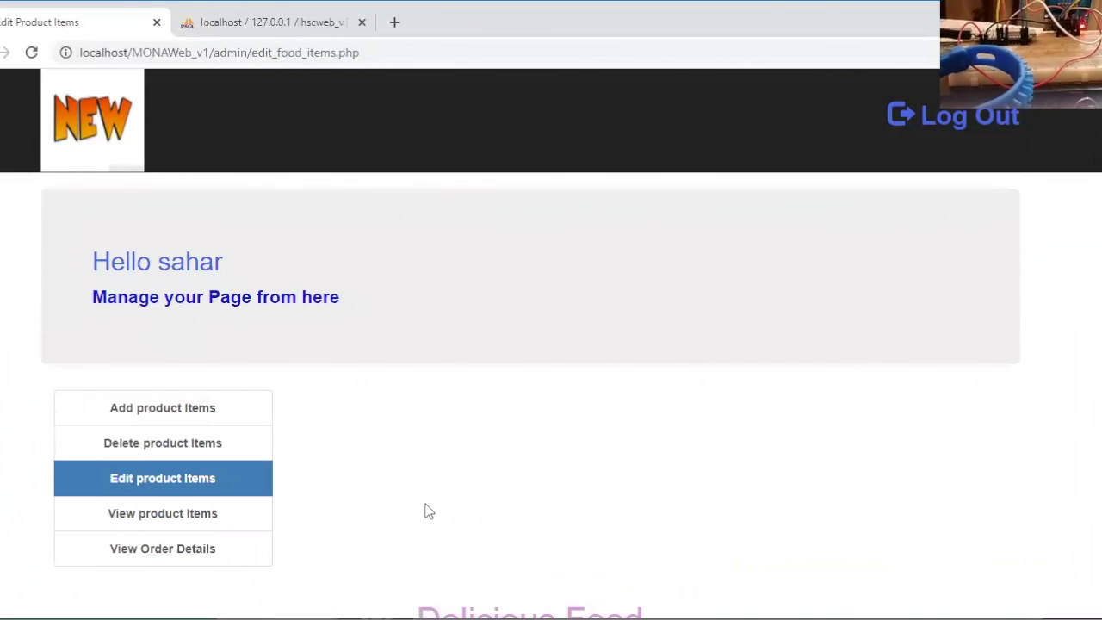
# Review Orange Juice's edit form (price 15, quantity 50, brand Delicious Food) and close it unchanged
pyautogui.scroll(-4, 428, 512)
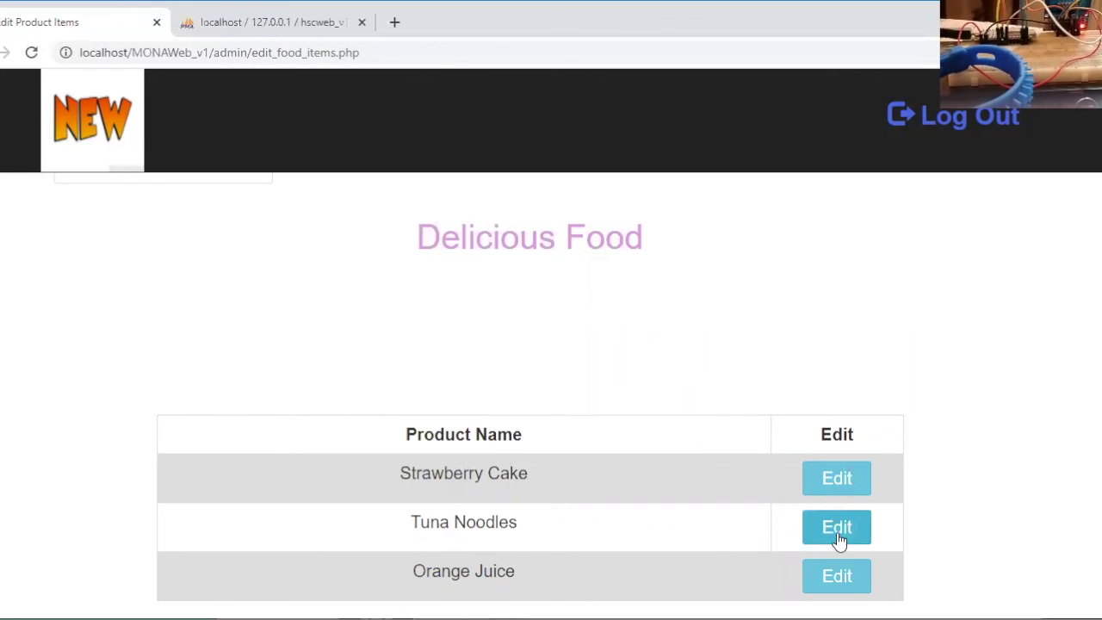
pyautogui.click(833, 579)
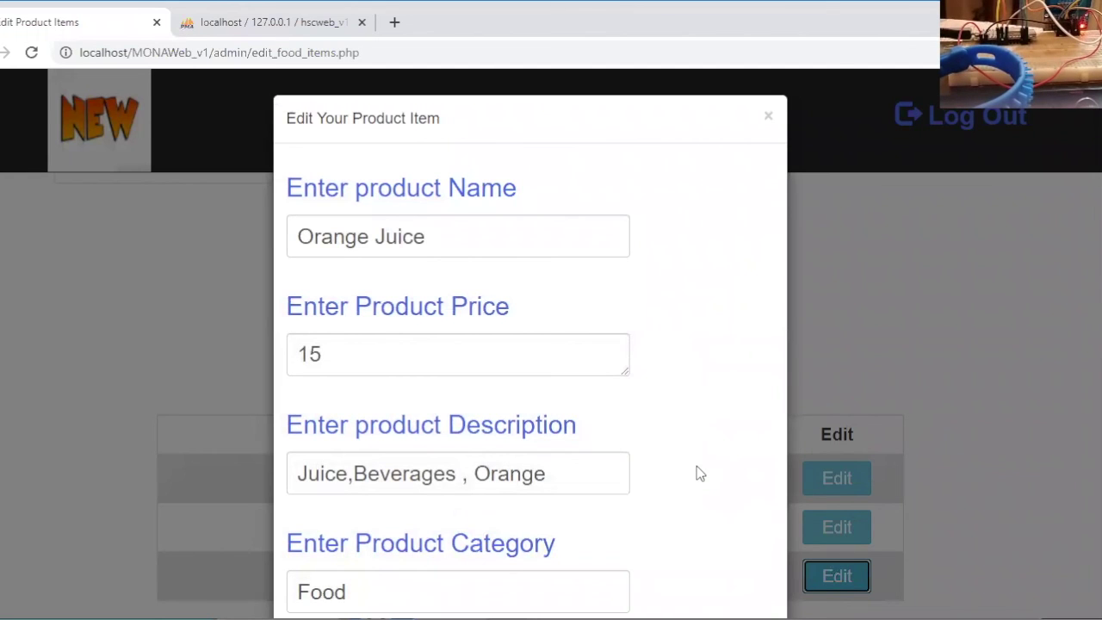
pyautogui.scroll(-2, 696, 466)
pyautogui.scroll(-2, 763, 512)
pyautogui.scroll(-2, 763, 513)
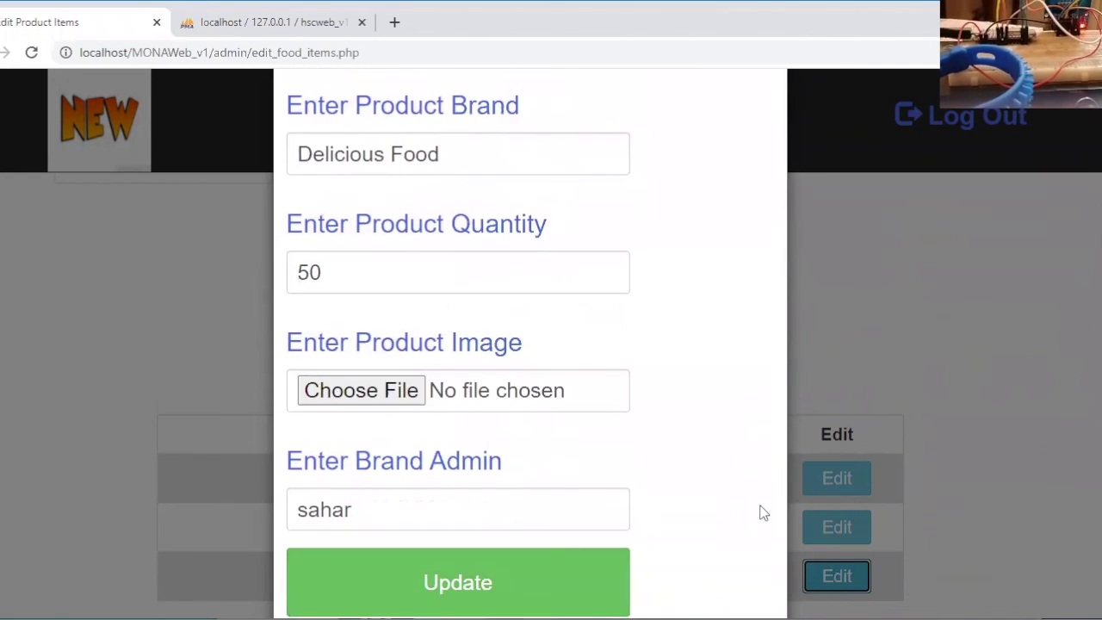
pyautogui.scroll(-2, 763, 513)
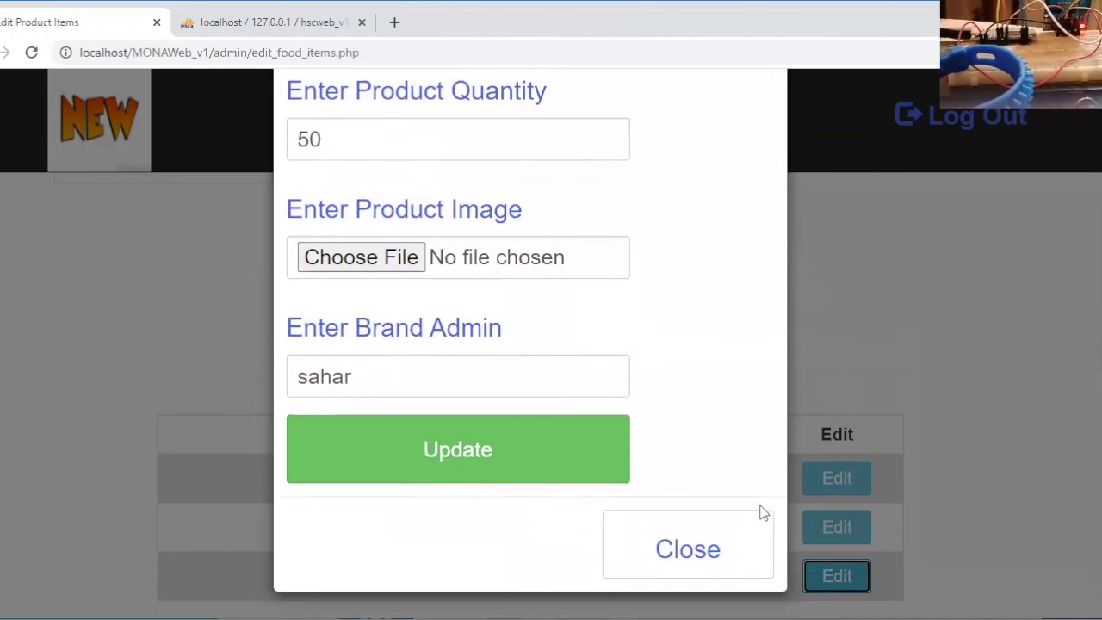
pyautogui.click(710, 555)
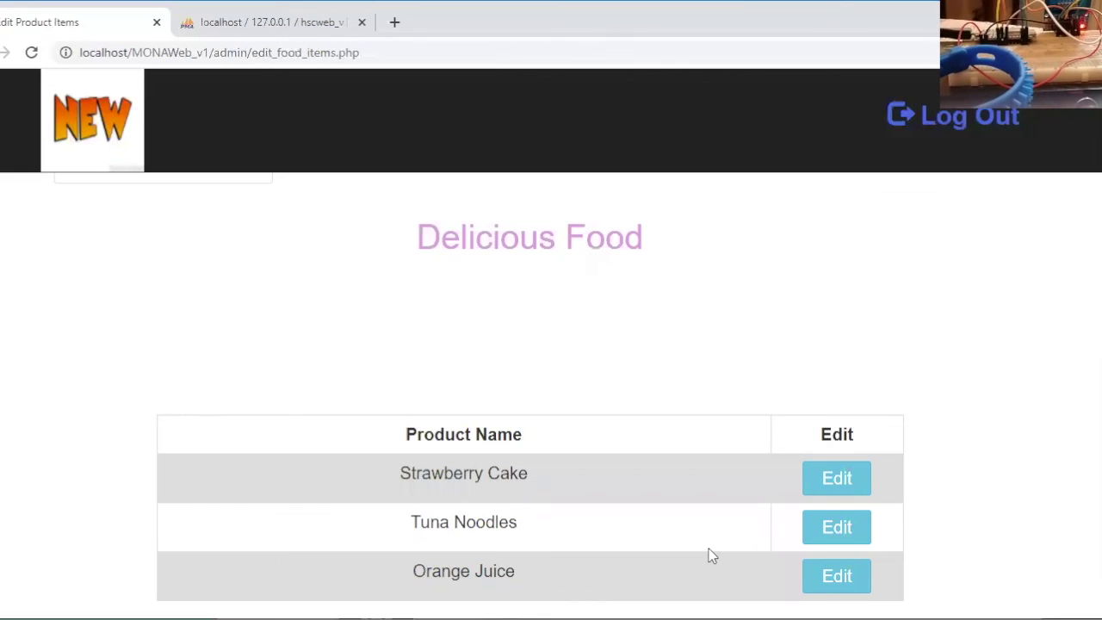
# Zoom the page out to 90% and scroll the product list
pyautogui.hotkey('ctrl', '-')
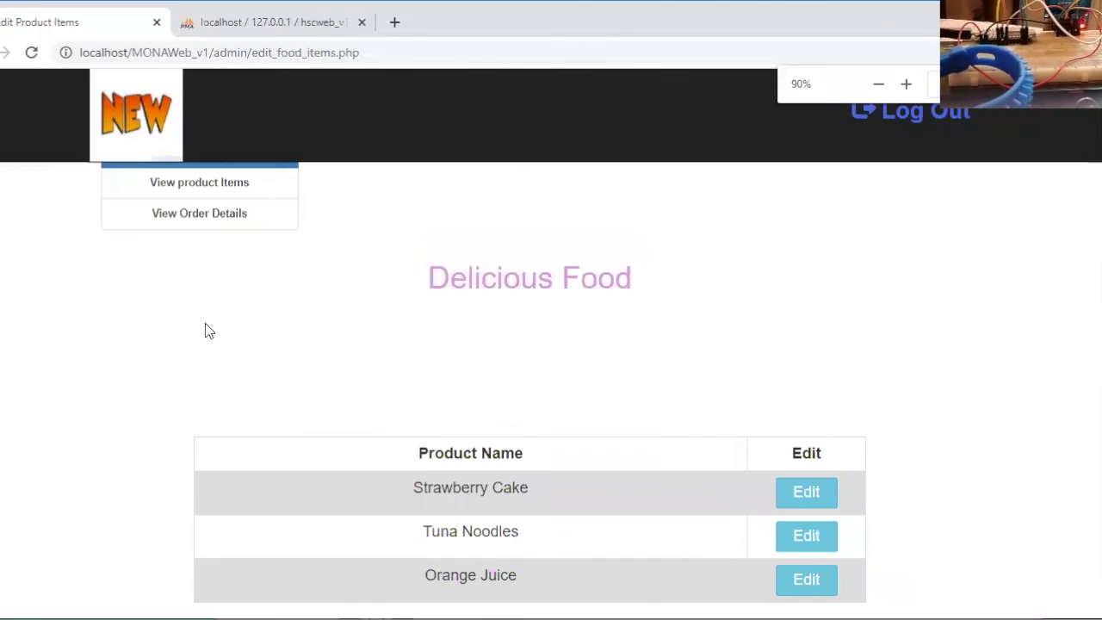
pyautogui.scroll(3, 207, 329)
pyautogui.scroll(-2, 207, 336)
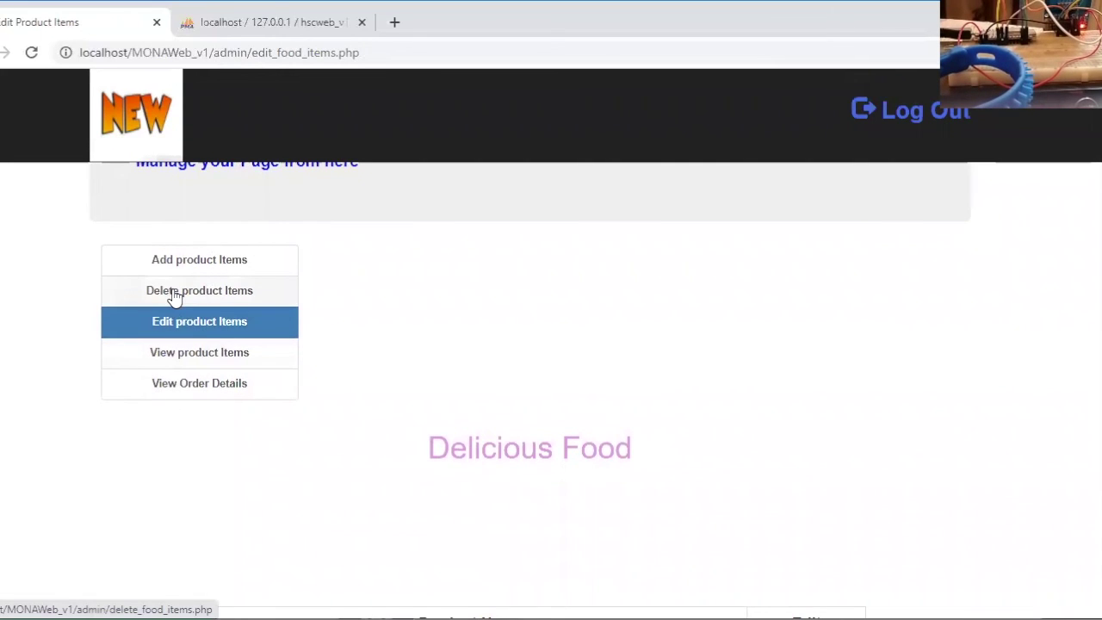
# Go to Delete Product Items and scroll through the Orange Juice, Tuna Noodles and Strawberry Cake rows
pyautogui.click(175, 293)
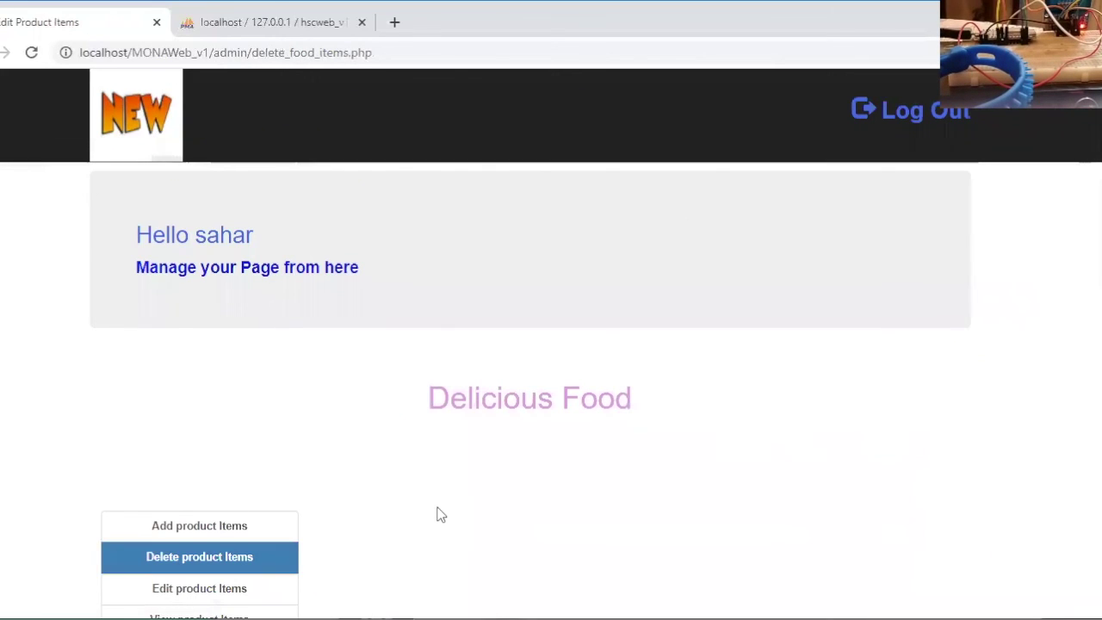
pyautogui.scroll(-5, 441, 515)
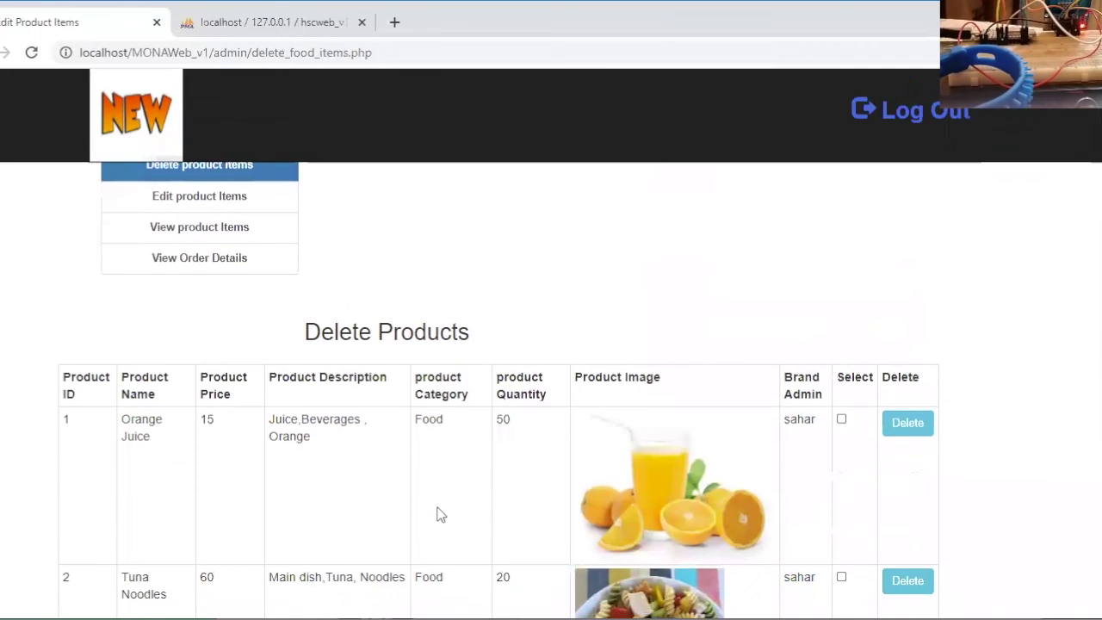
pyautogui.scroll(-3, 437, 511)
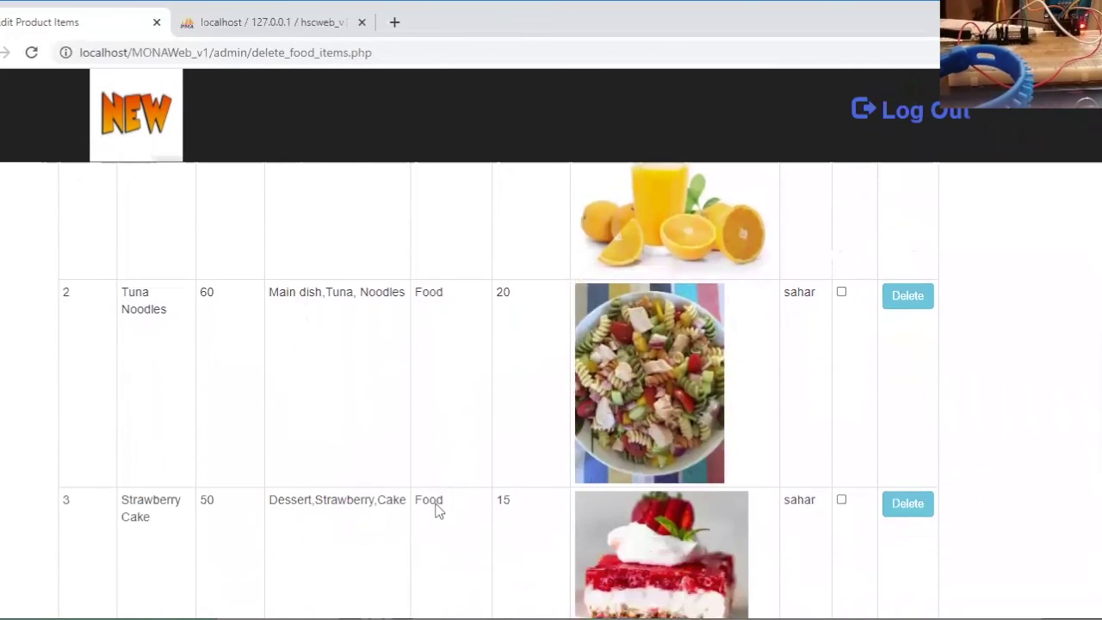
pyautogui.scroll(3, 435, 511)
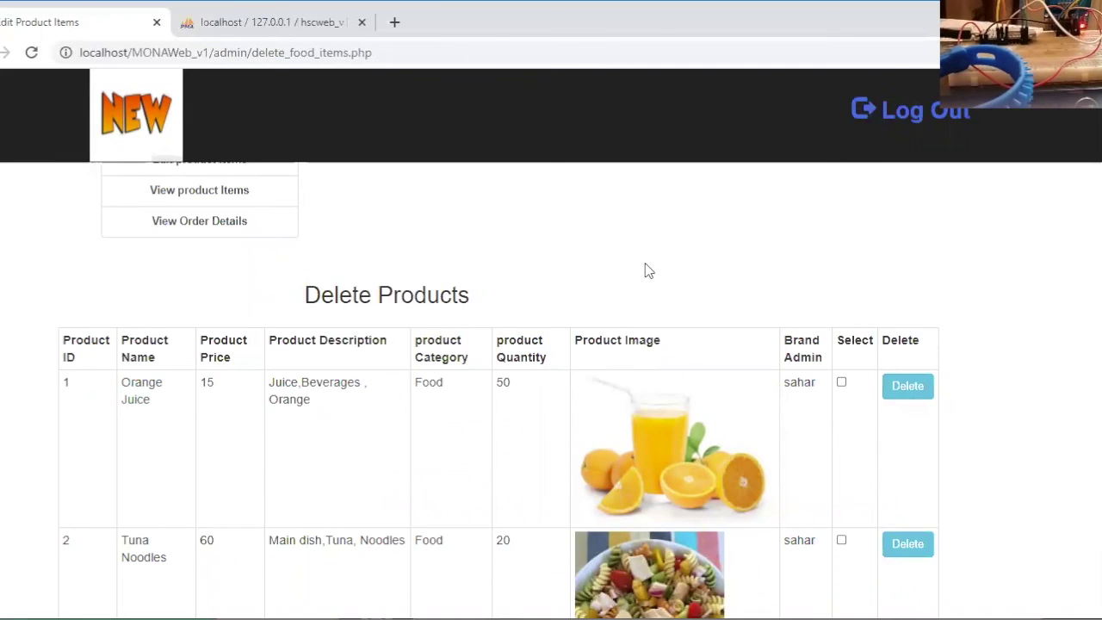
pyautogui.scroll(1, 648, 270)
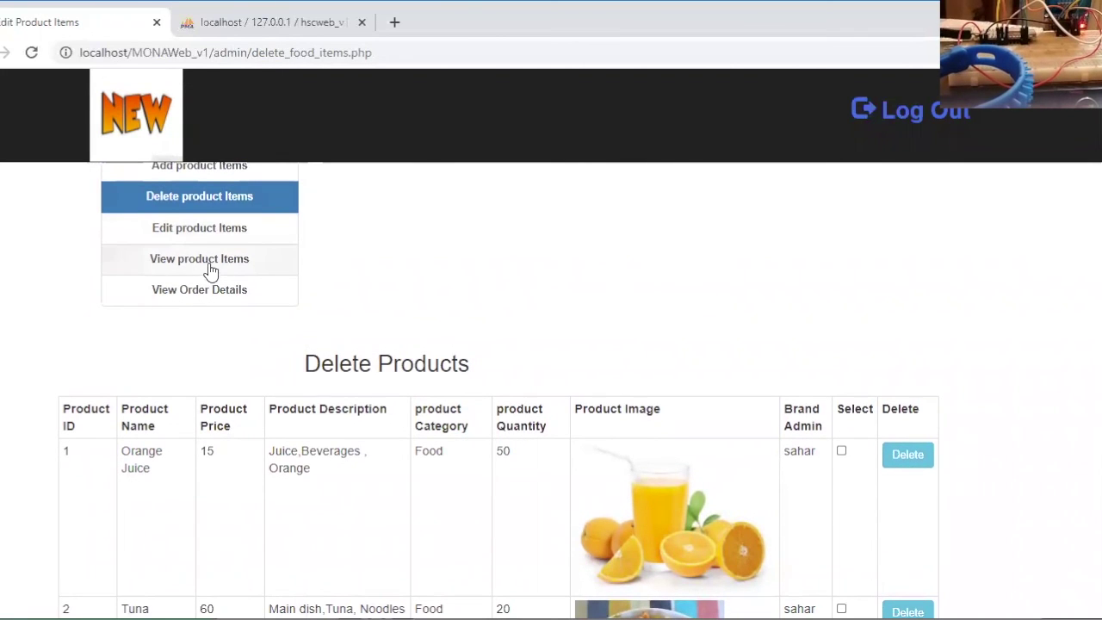
# Open View Order Details, showing 0 results, and select the admin path in the address
pyautogui.click(222, 295)
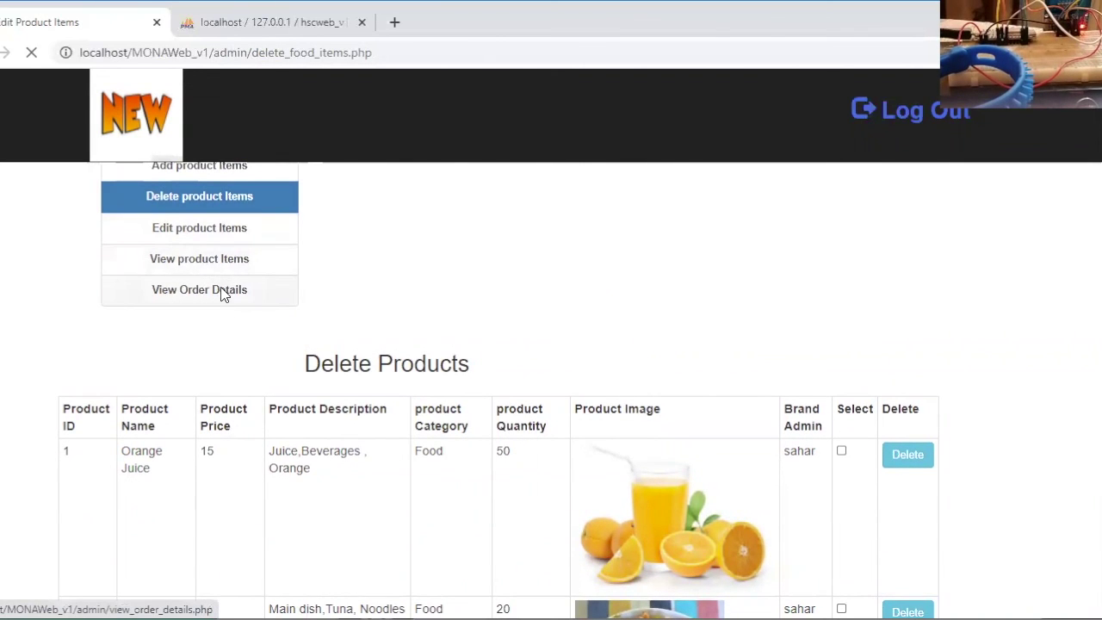
pyautogui.scroll(-3, 405, 456)
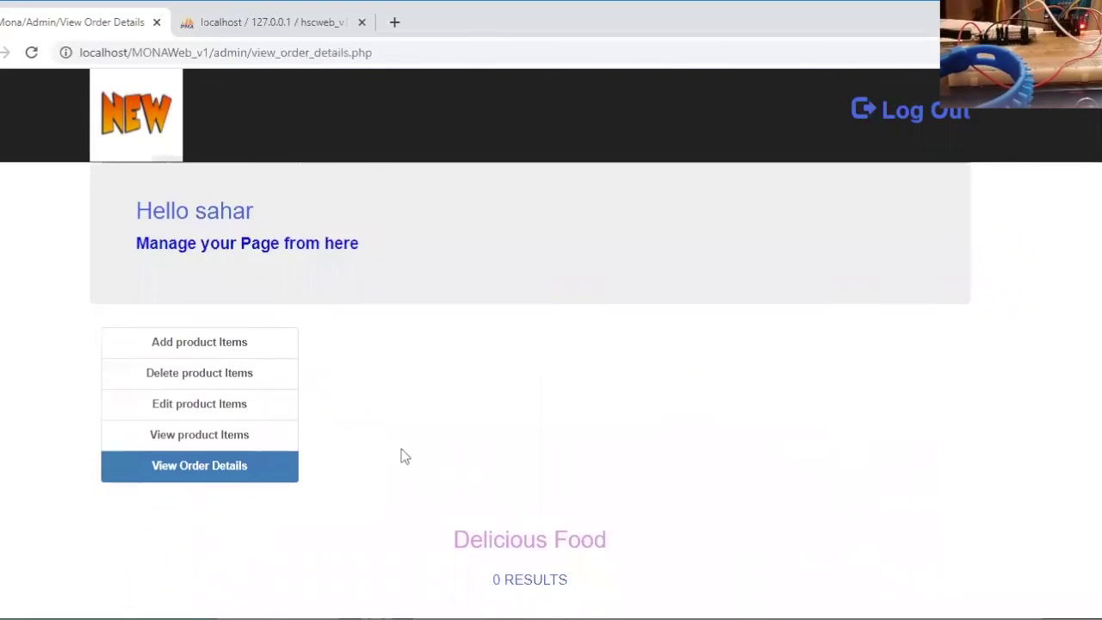
pyautogui.scroll(3, 405, 457)
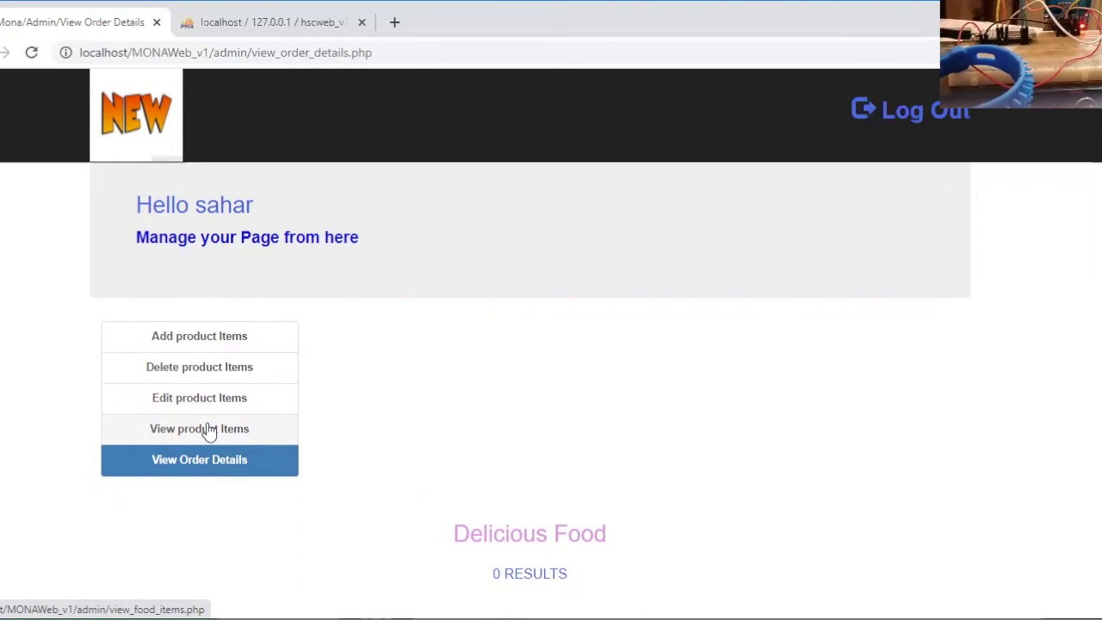
pyautogui.moveTo(215, 53); pyautogui.dragTo(392, 56)
# Switch to the shopper's profile.php page and add Orange Juice to the cart
pyautogui.press('BackSpace')
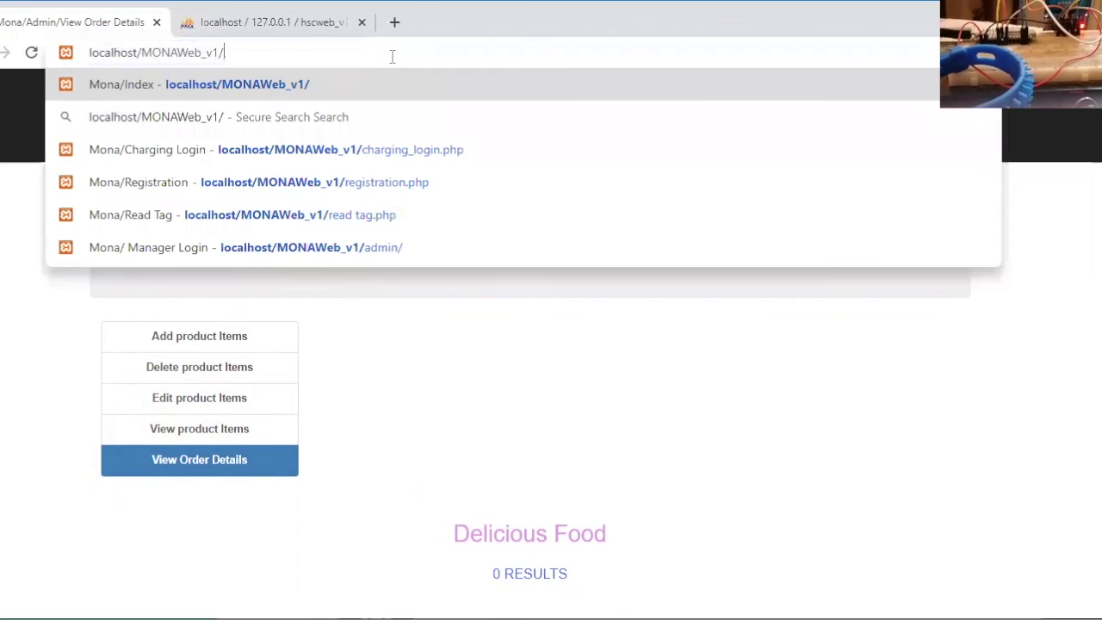
pyautogui.write('profile.php')
pyautogui.press('Return')
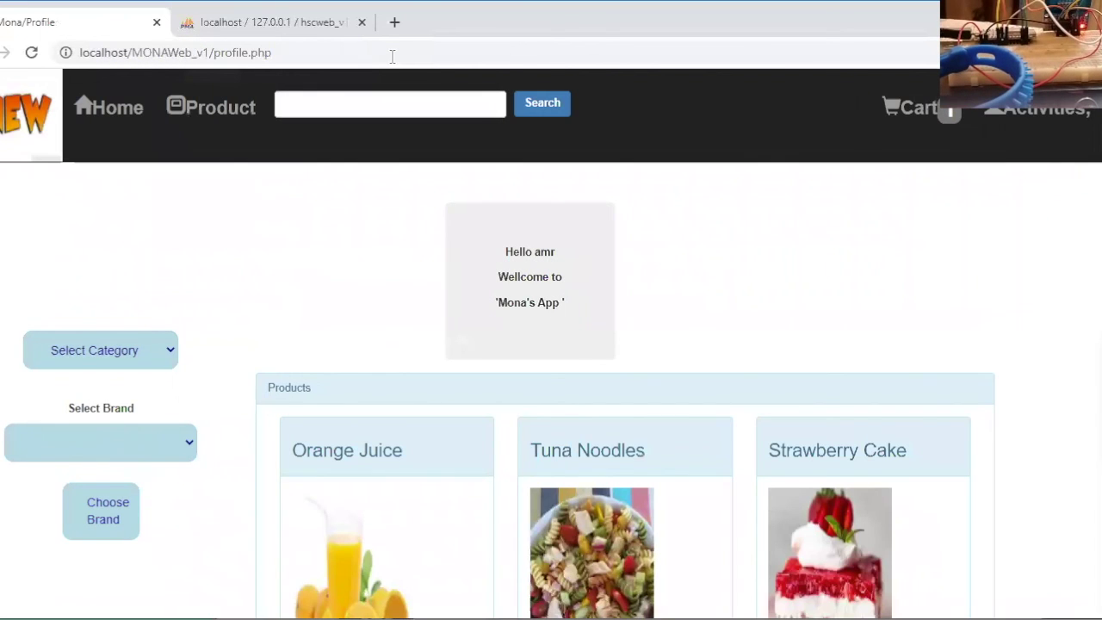
pyautogui.scroll(-2, 542, 377)
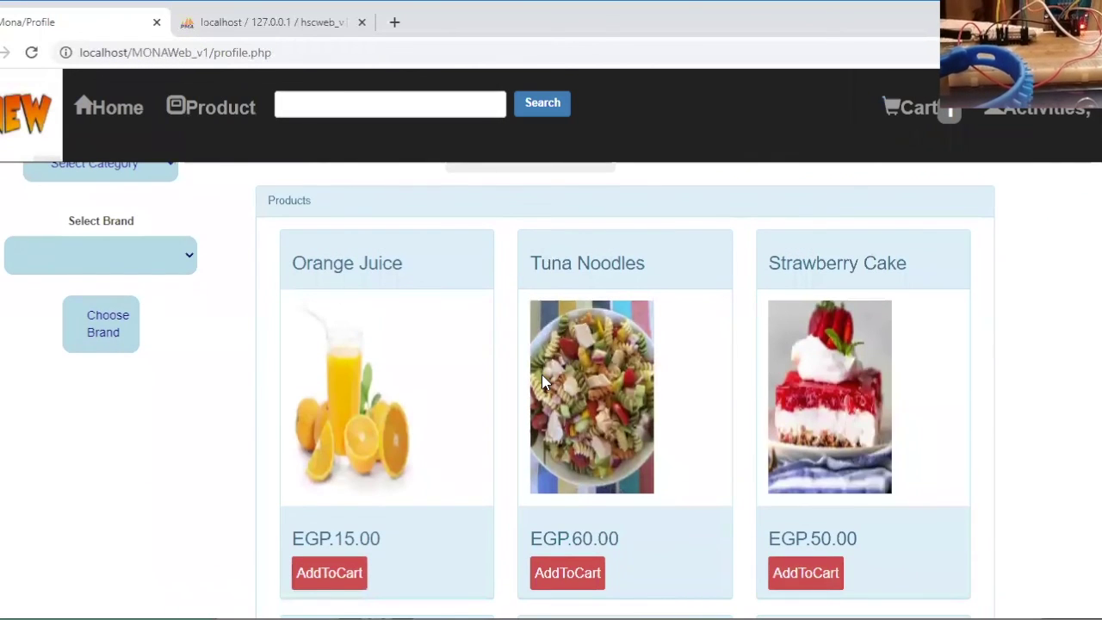
pyautogui.click(330, 572)
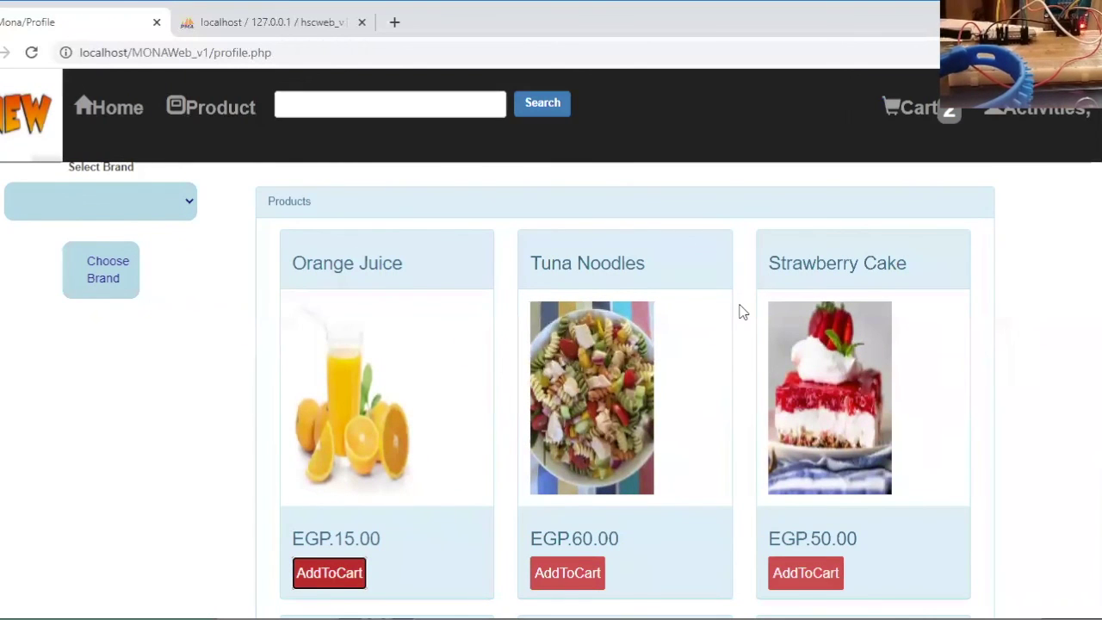
# Remove Lemon Lime from the cart, leaving Orange Juice (EGP 15), and continue to Locations
pyautogui.click(924, 109)
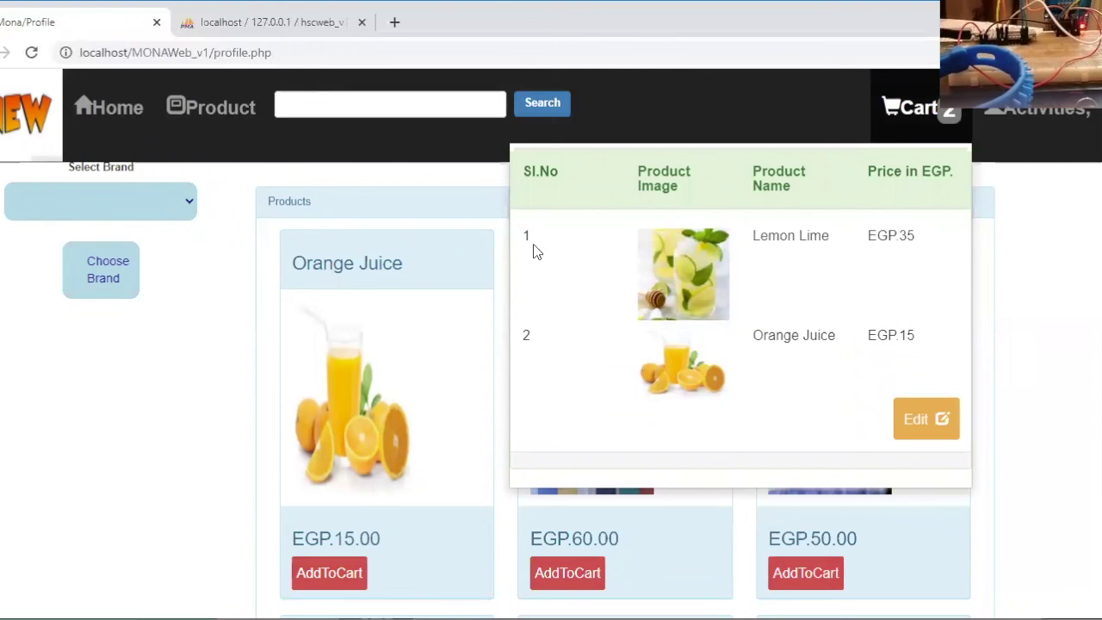
pyautogui.click(921, 420)
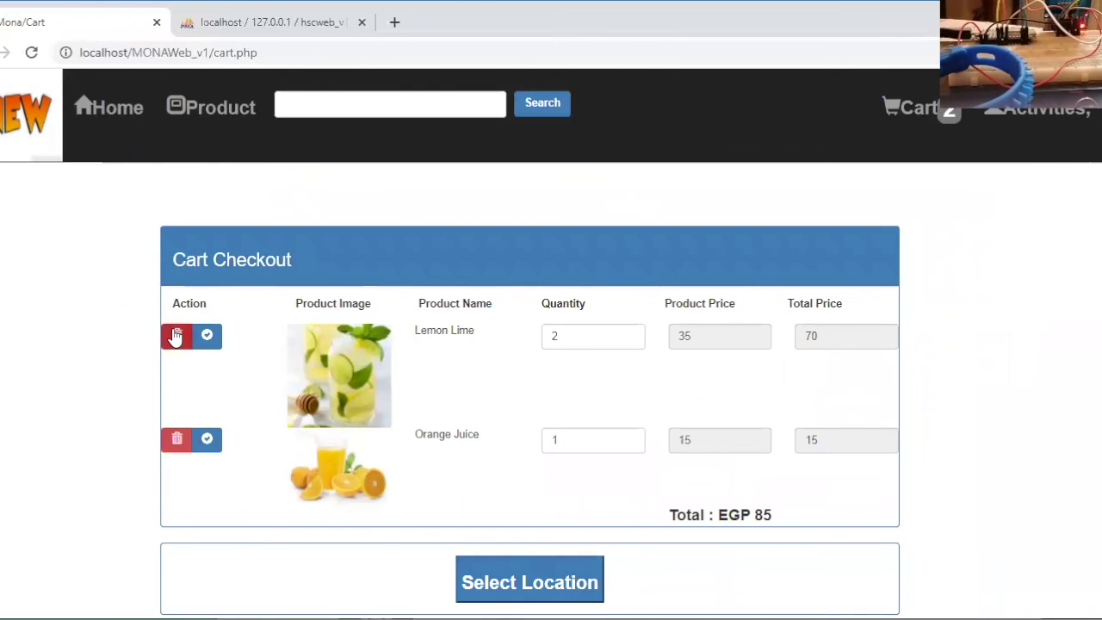
pyautogui.click(174, 334)
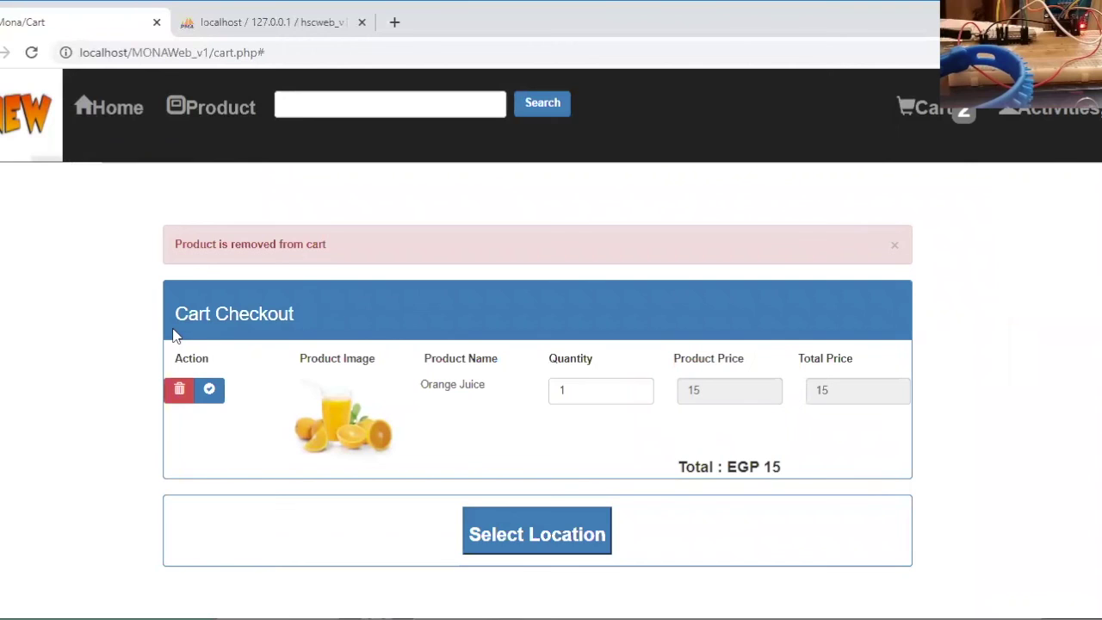
pyautogui.click(516, 537)
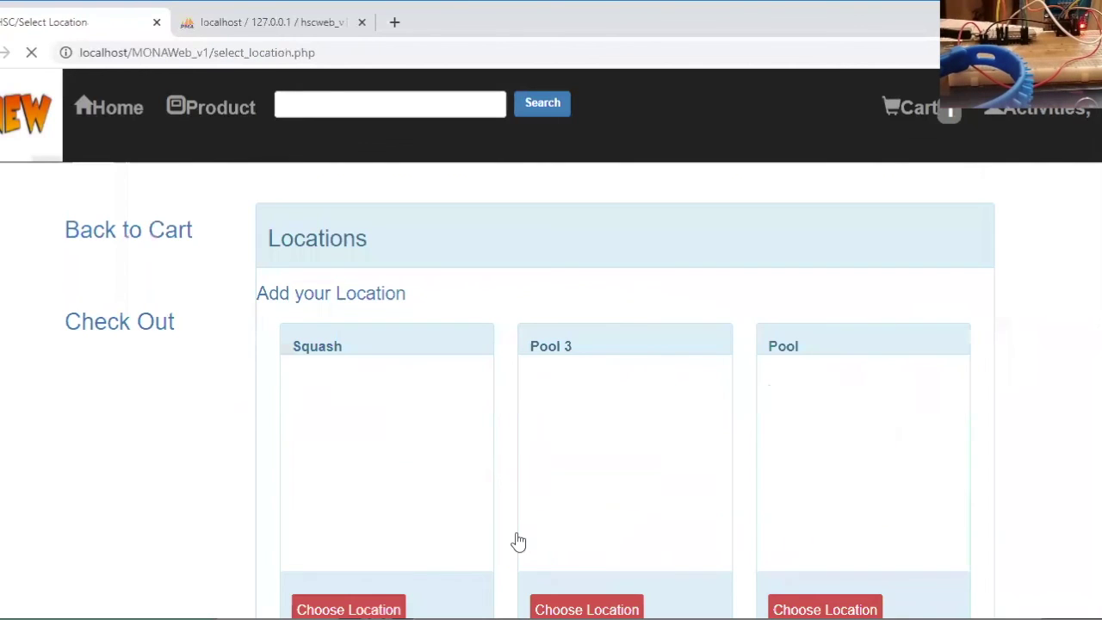
# Choose Squash as the order location and dismiss the confirmation
pyautogui.scroll(-5, 516, 540)
pyautogui.click(347, 372)
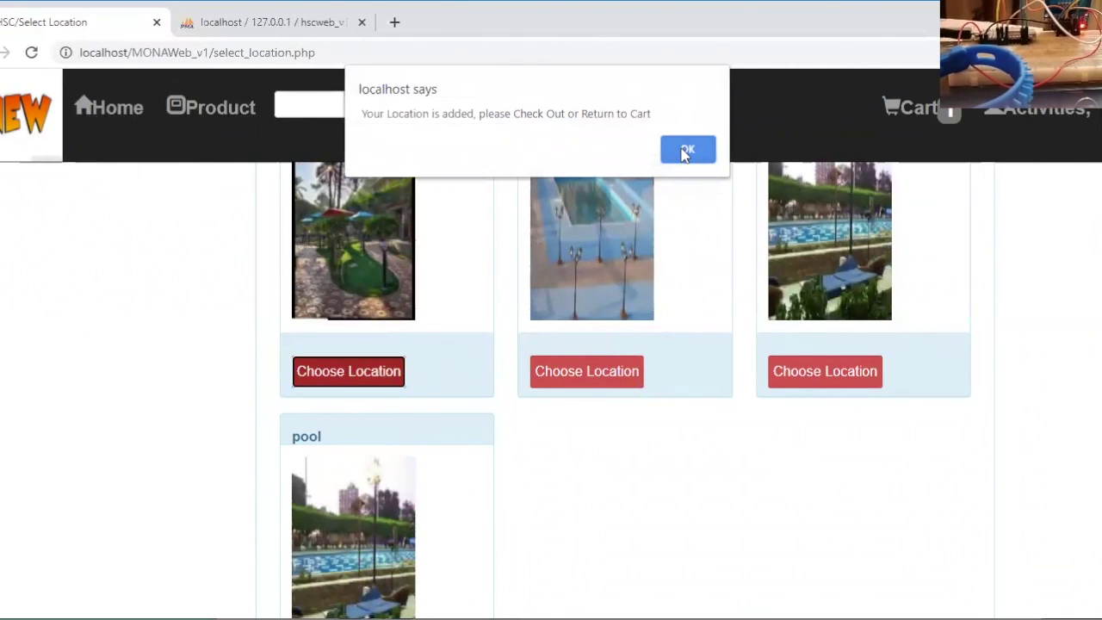
pyautogui.click(686, 148)
# Check out and pay by wallet, placing the Orange Juice order as order number 6
pyautogui.scroll(3, 116, 287)
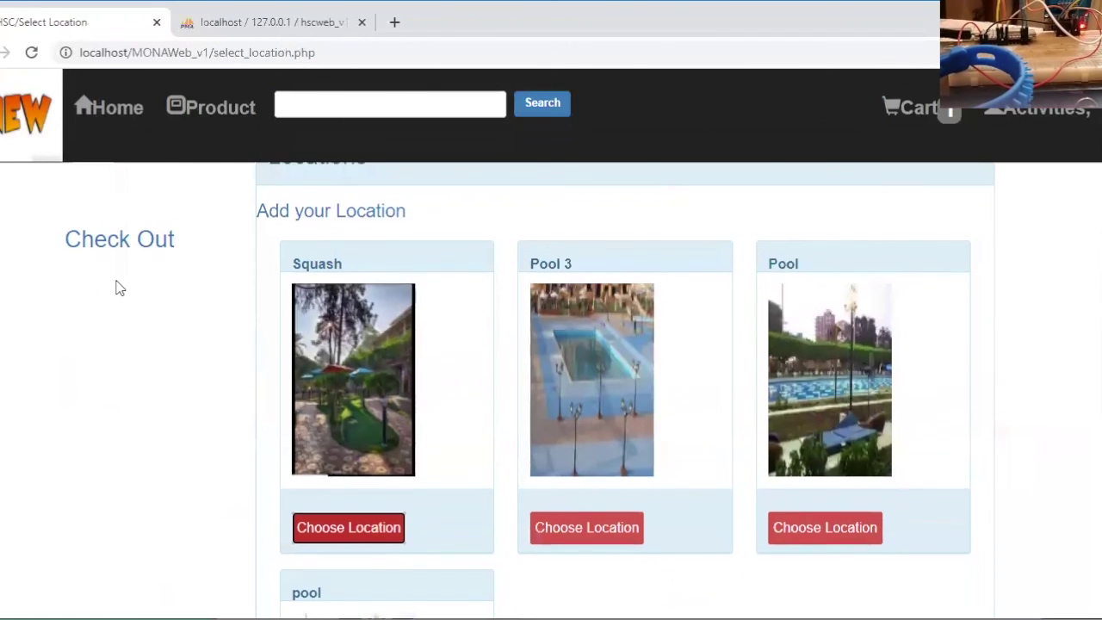
pyautogui.click(109, 243)
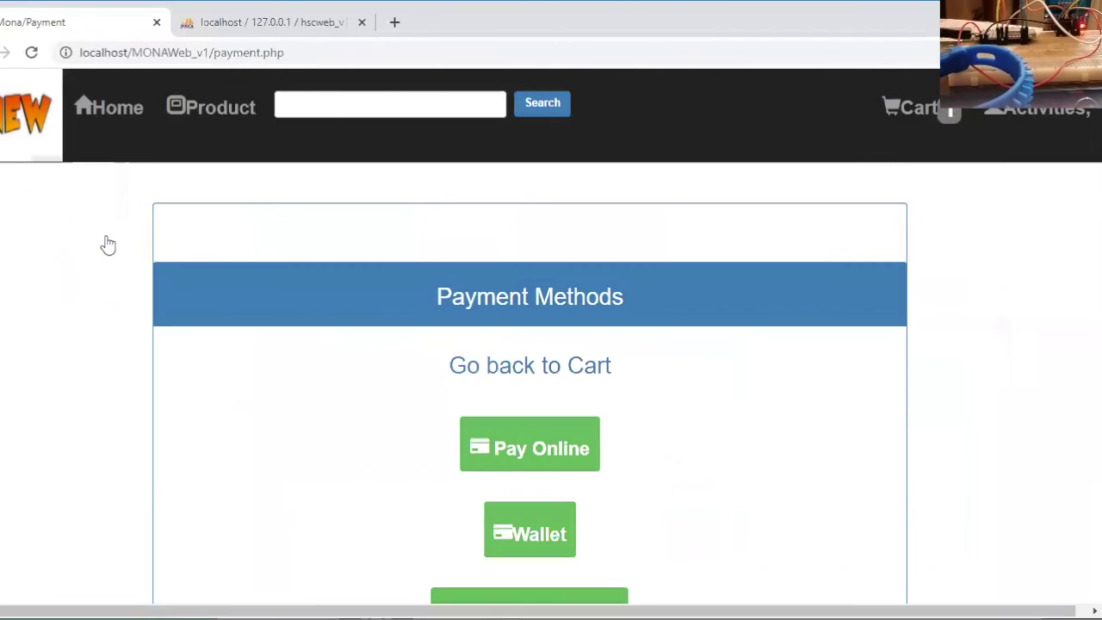
pyautogui.scroll(-2, 109, 245)
pyautogui.click(517, 401)
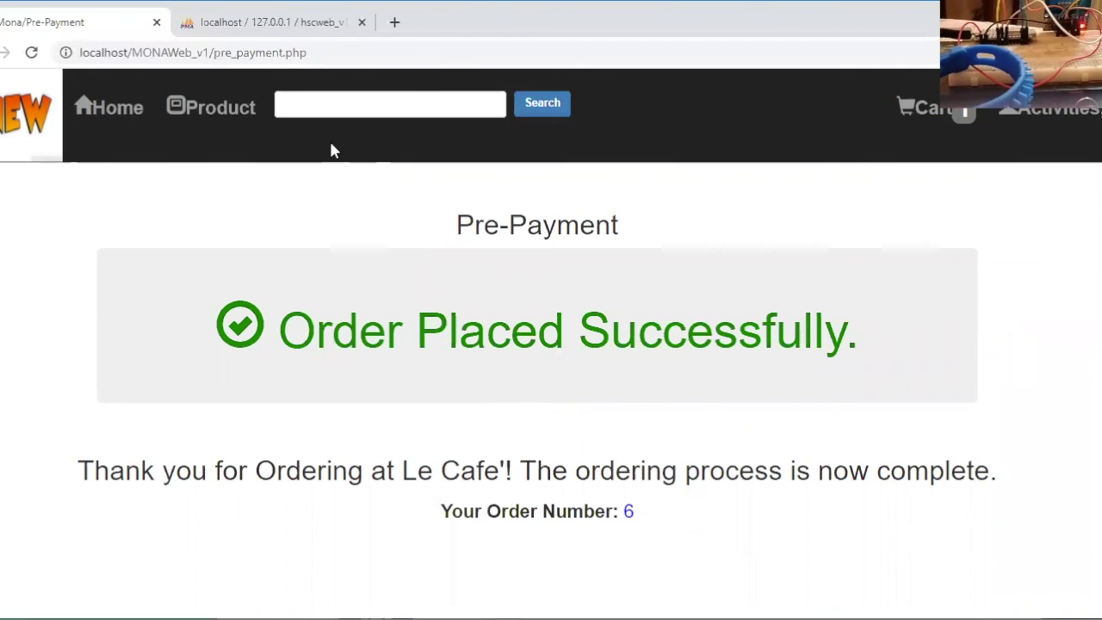
pyautogui.moveTo(213, 52); pyautogui.dragTo(356, 49)
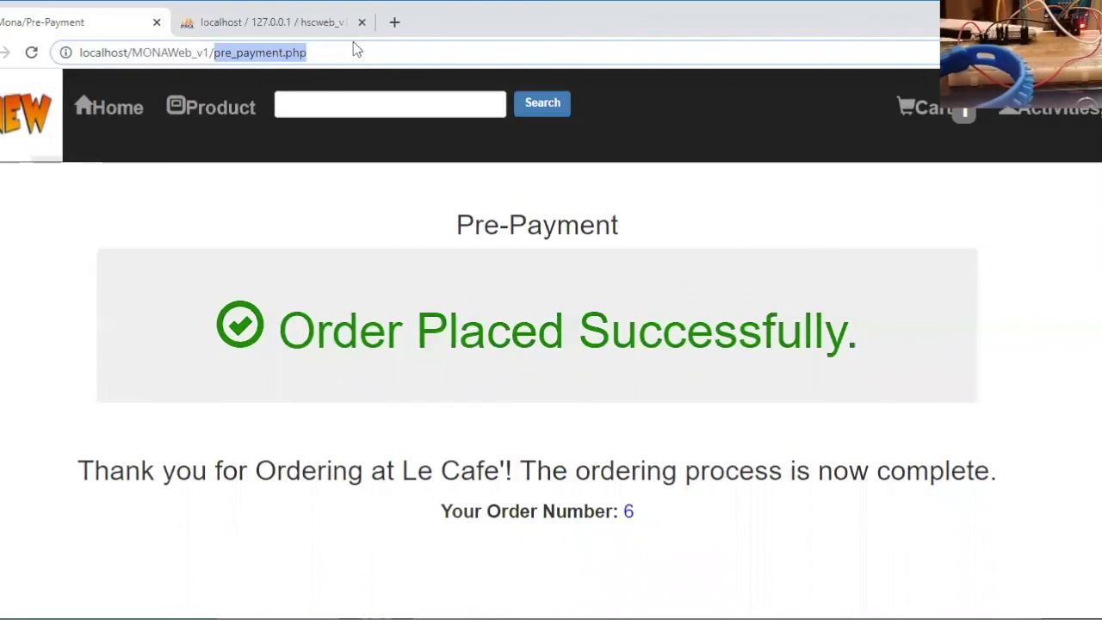
# Point the address to the admin area and open the Admin Login Form
pyautogui.write('admi')
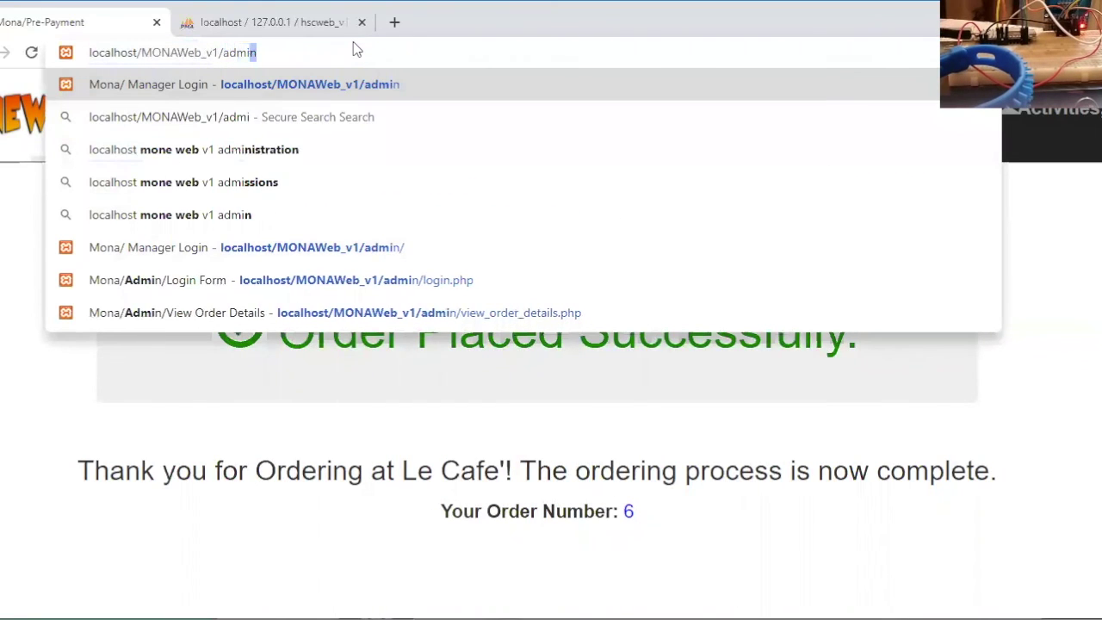
pyautogui.write('n')
pyautogui.press('Return')
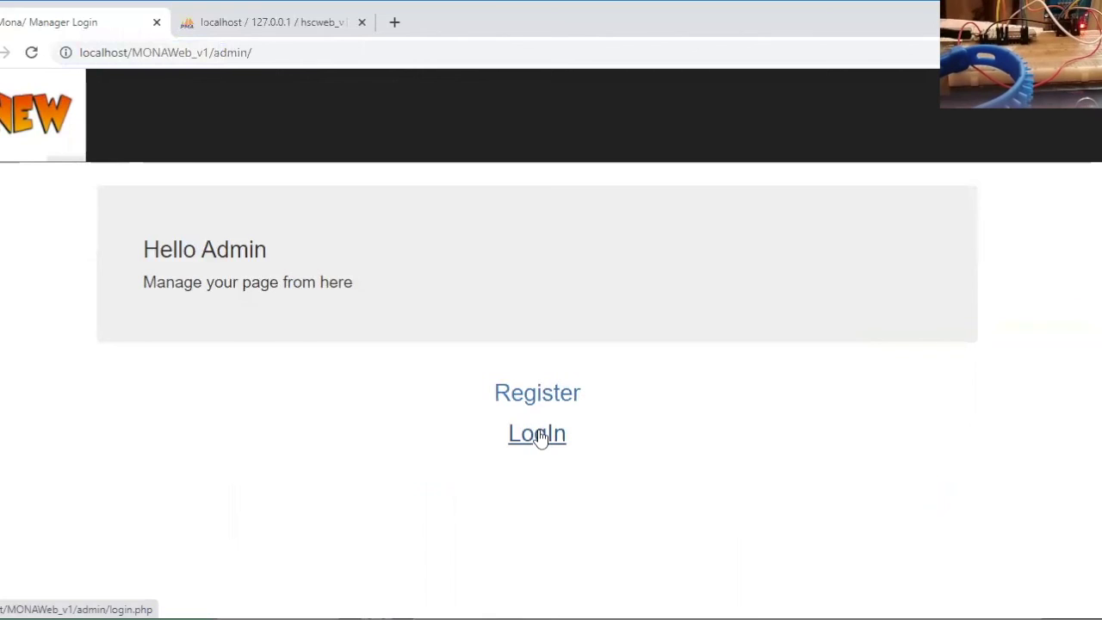
pyautogui.click(540, 437)
# Replace the autofilled username with the admin's username and begin entering the password
pyautogui.click(208, 242)
pyautogui.moveTo(198, 242); pyautogui.dragTo(123, 246)
pyautogui.write('sa')
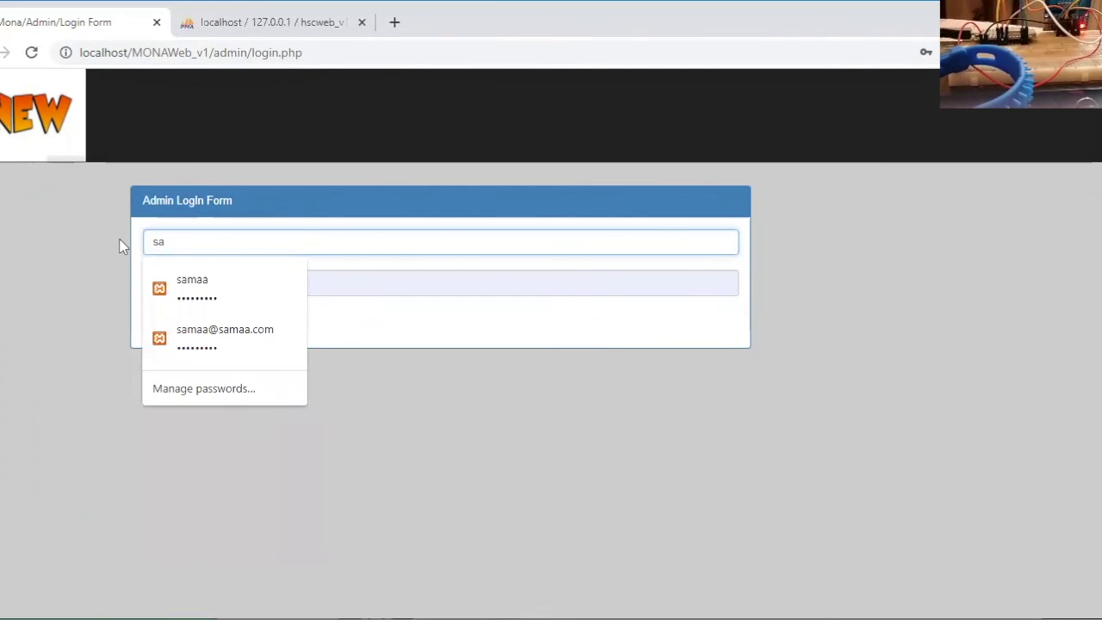
pyautogui.write('har')
pyautogui.press('Tab')
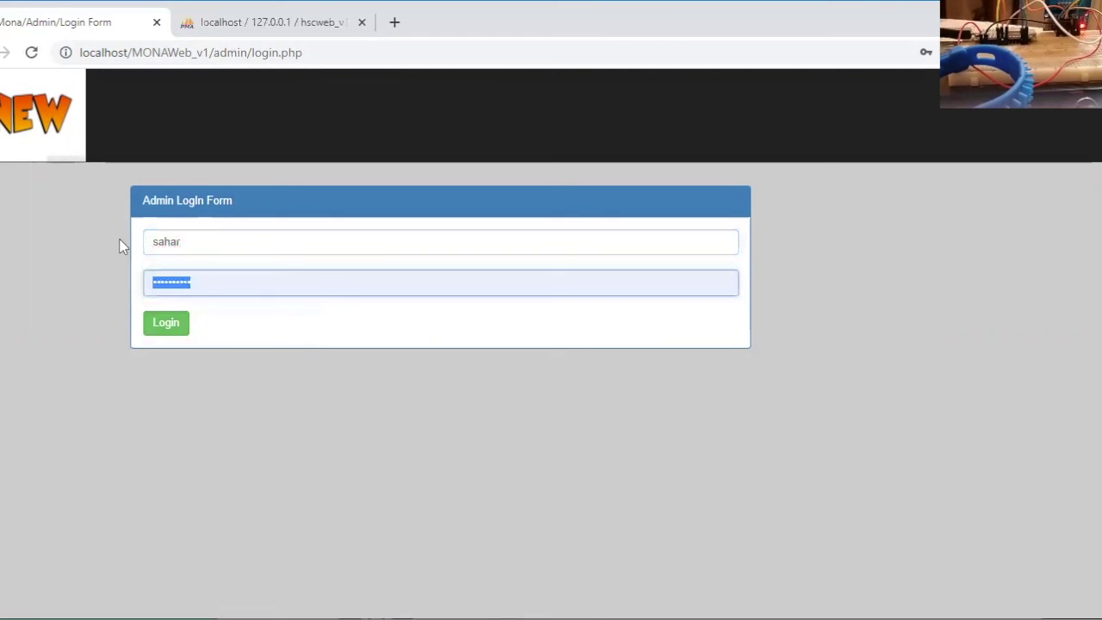
pyautogui.write('1')
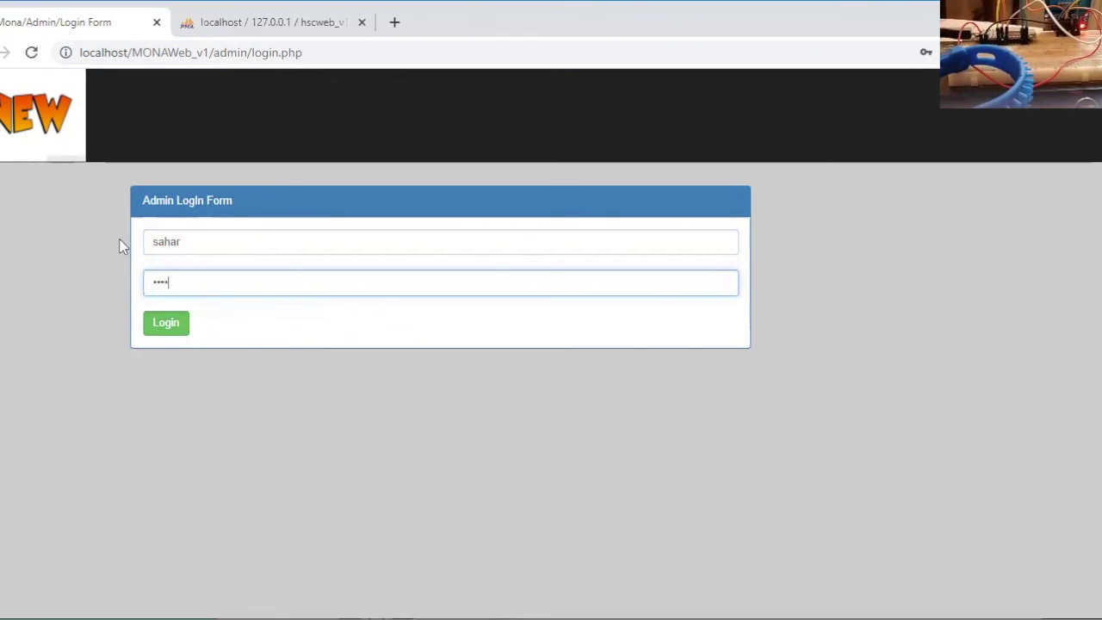